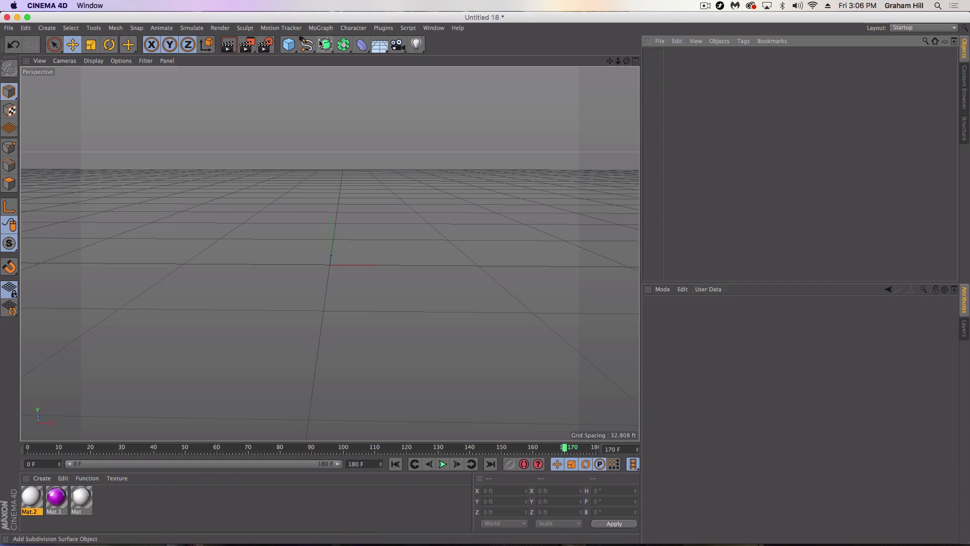
Step: Add a MoGraph Cloner object to the empty scene
left_click(342, 45)
left_click(336, 21)
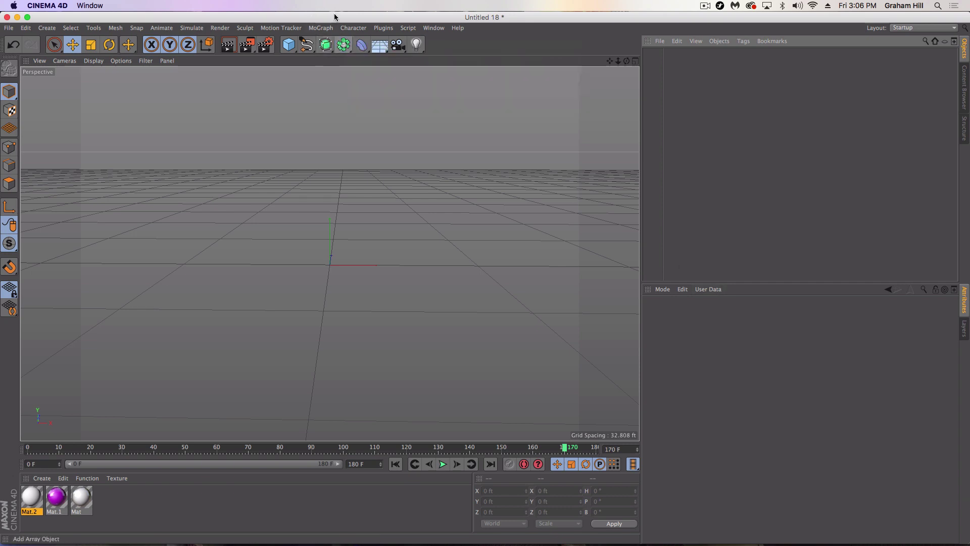
left_click(321, 28)
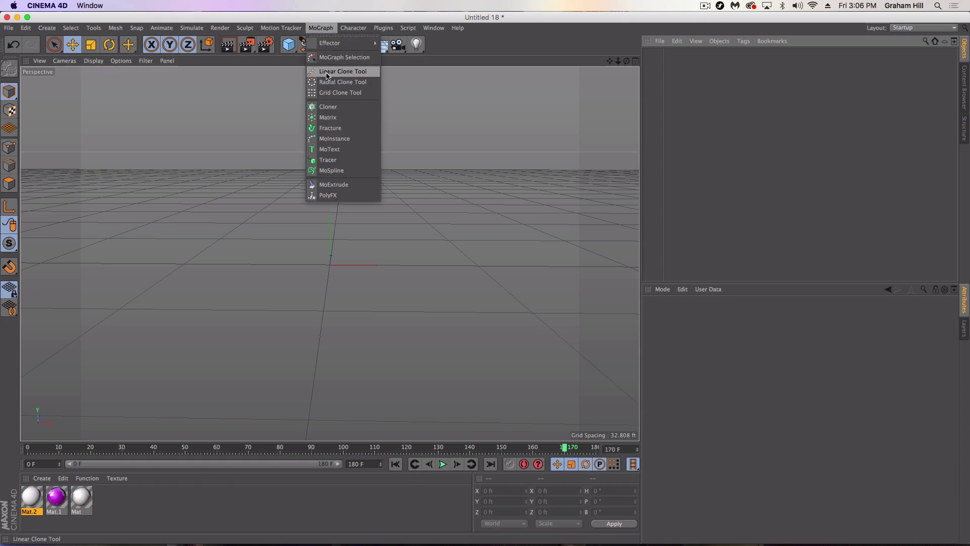
left_click(331, 107)
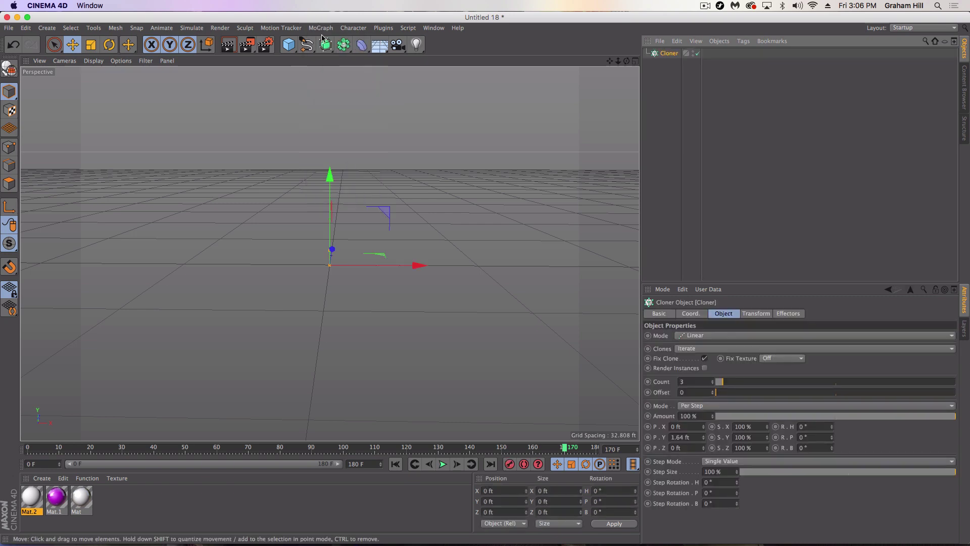
Step: Add a sphere, set its type to Icosahedron, and make it a child of the Cloner
left_click(288, 44)
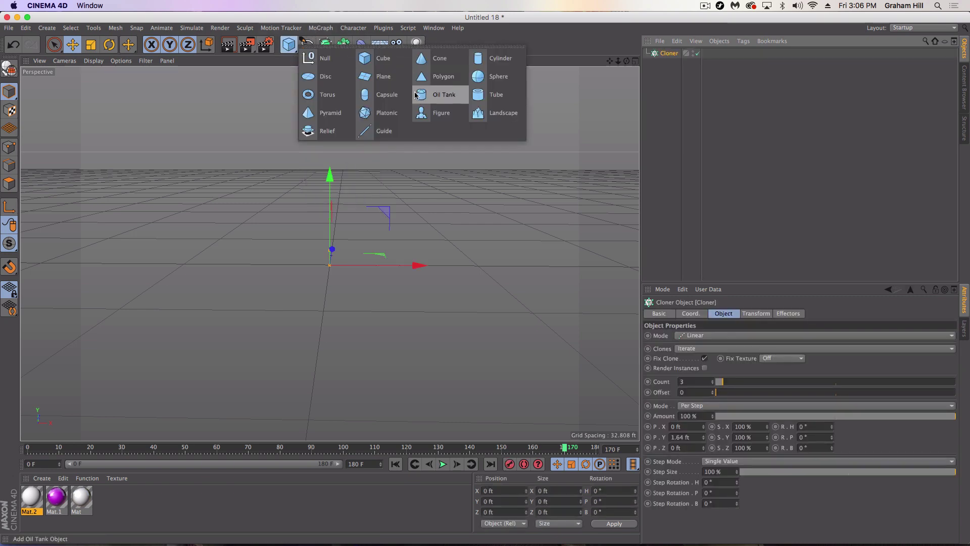
left_click(501, 82)
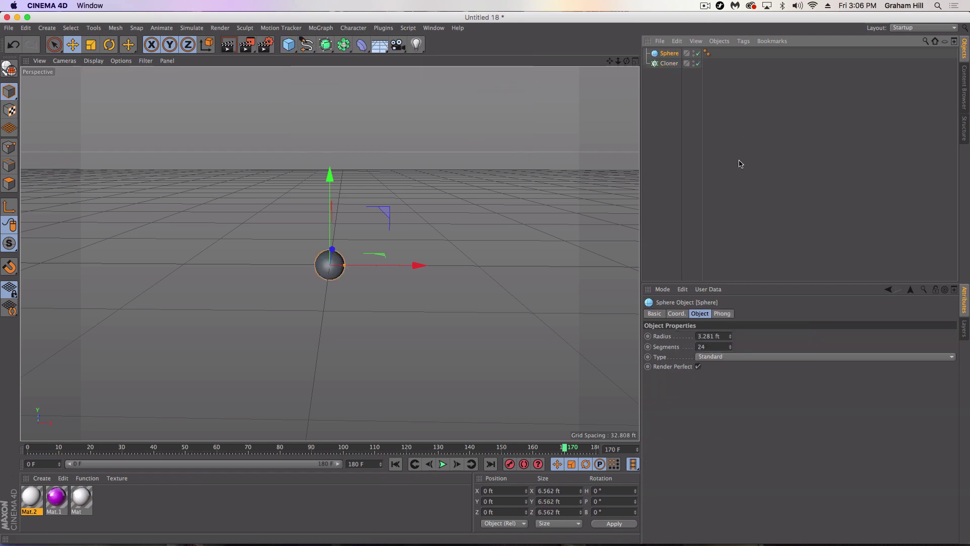
left_click(720, 357)
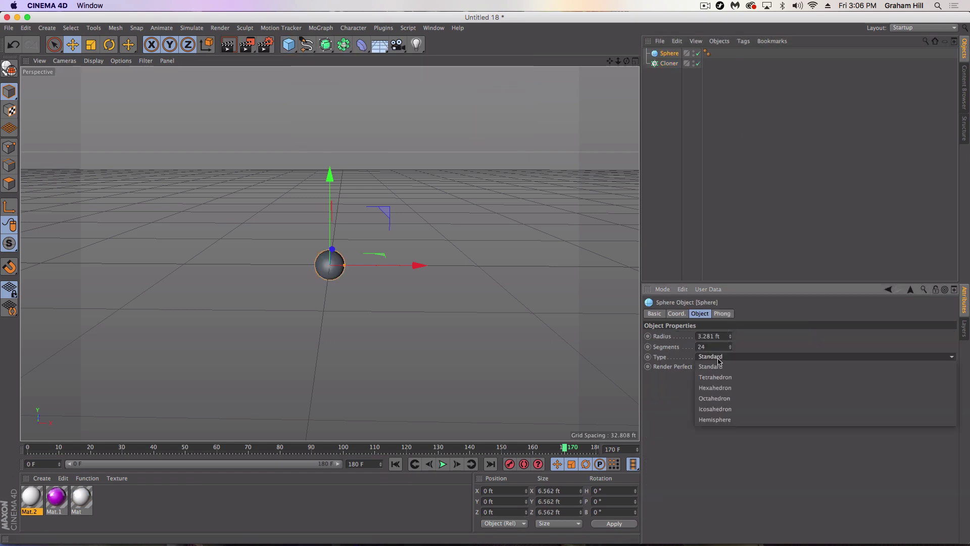
left_click(728, 415)
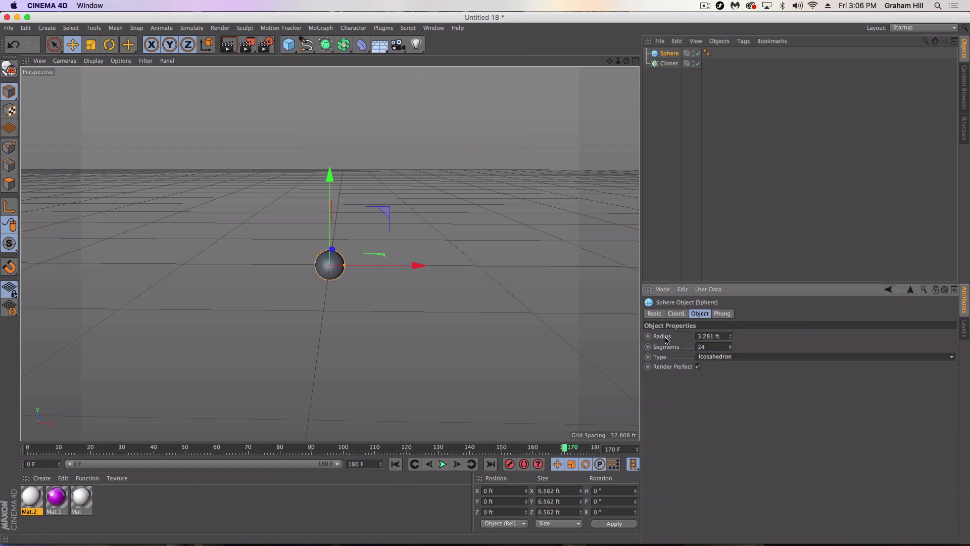
left_click_drag(657, 54, 670, 64)
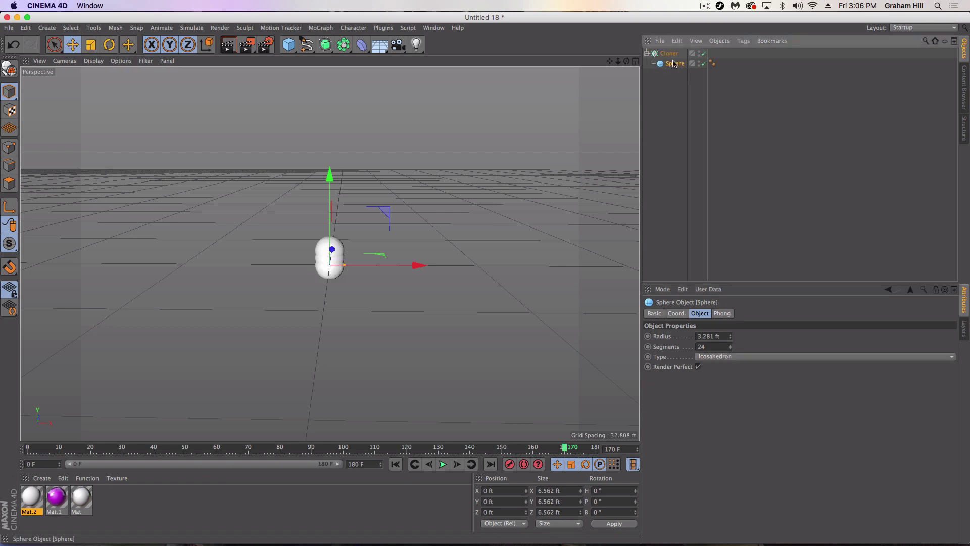
Step: Lay out the clones along X with a Cloner count of 9 and per-step offsets of X 2 ft and Y 0 ft
left_click(671, 54)
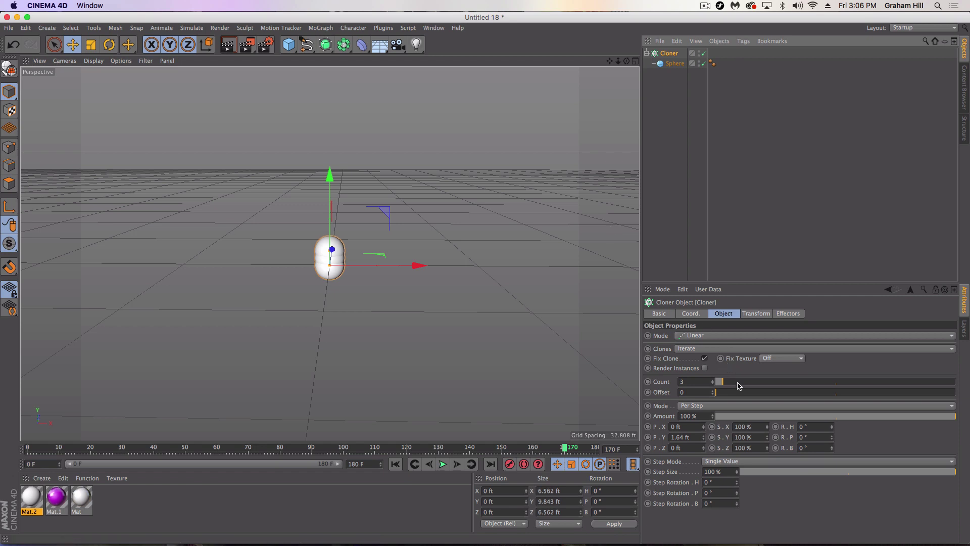
left_click_drag(736, 382, 738, 384)
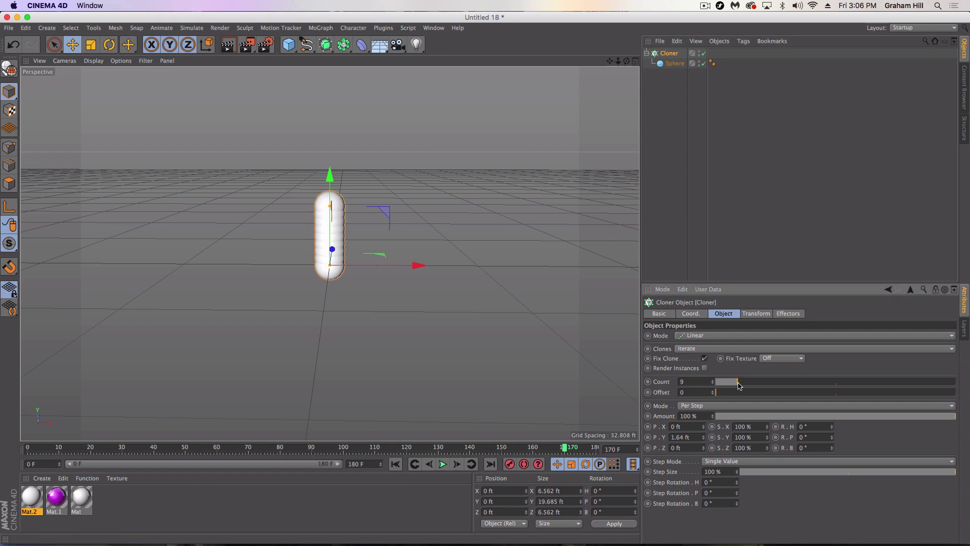
left_click(687, 437)
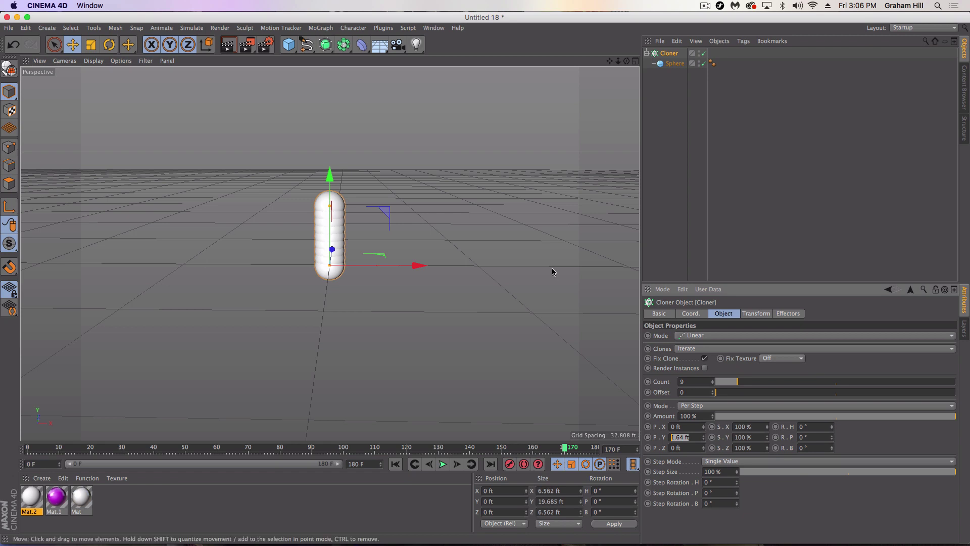
type("0")
key("Return")
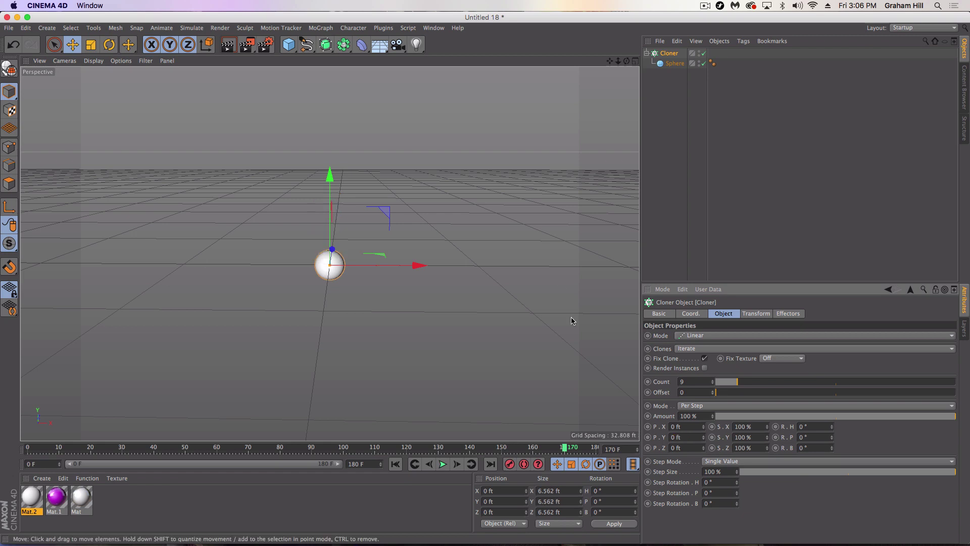
left_click(683, 426)
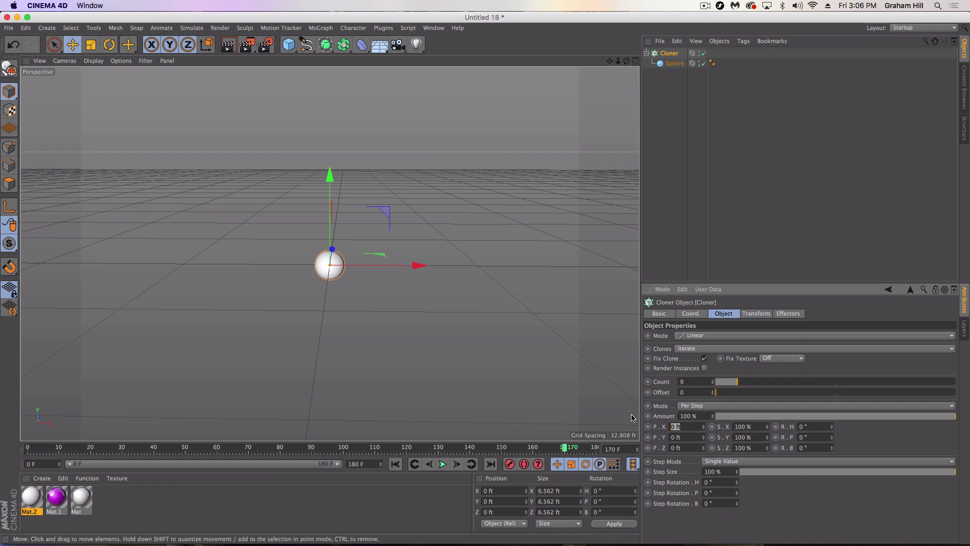
type("1")
key("Return")
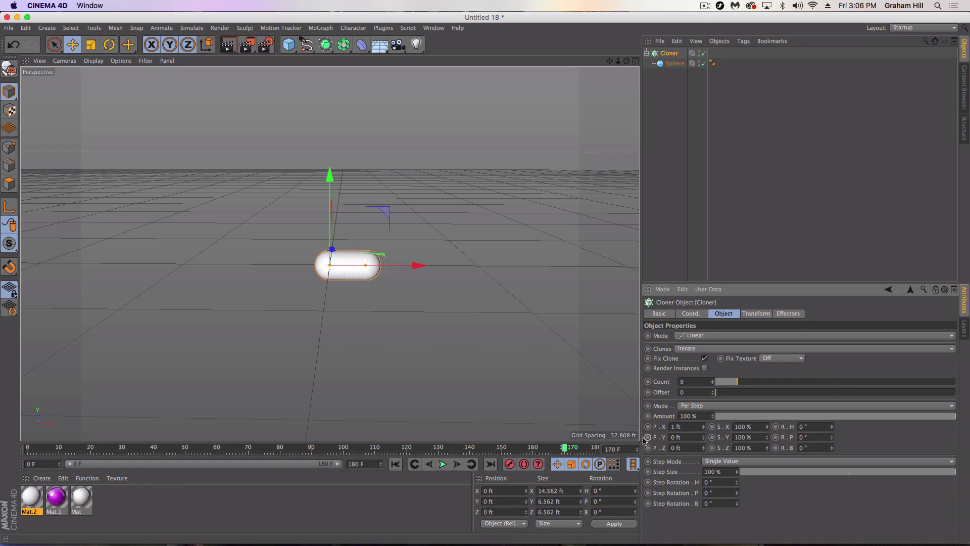
left_click(704, 425)
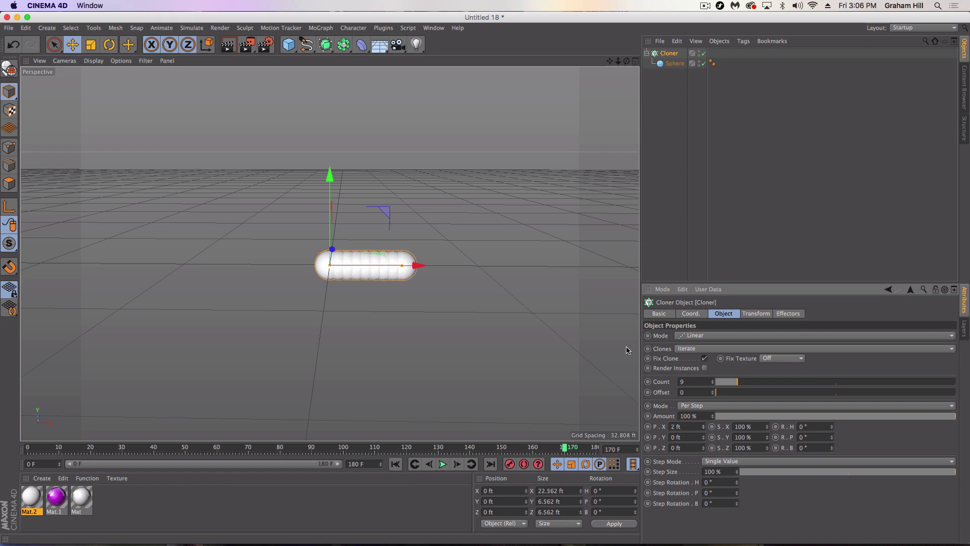
Step: Scale down the sphere inside the Cloner to about 2.29 ft in diameter
key("t")
left_click_drag(498, 264, 350, 263)
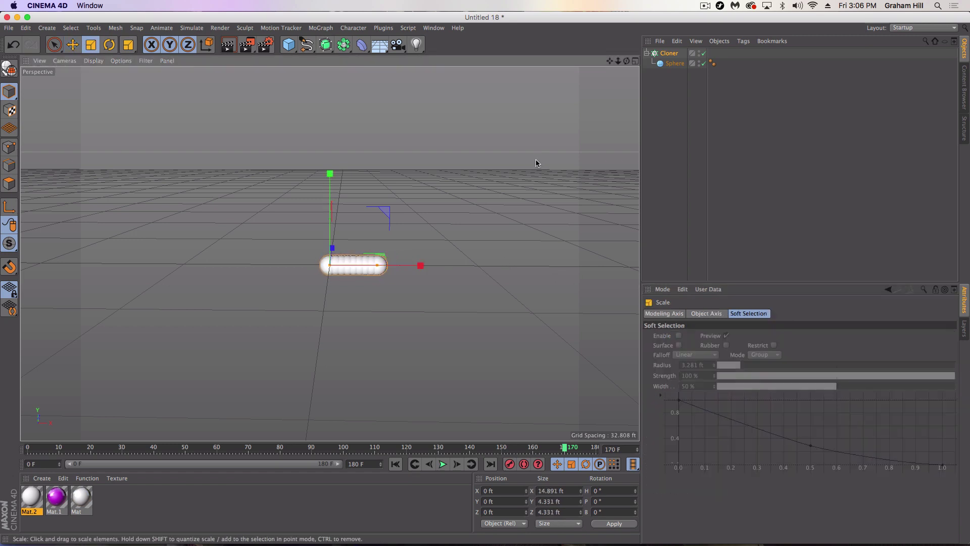
left_click(674, 63)
left_click_drag(574, 154, 251, 201)
Step: Switch the Cloner's mode from Linear to Radial
left_click(668, 53)
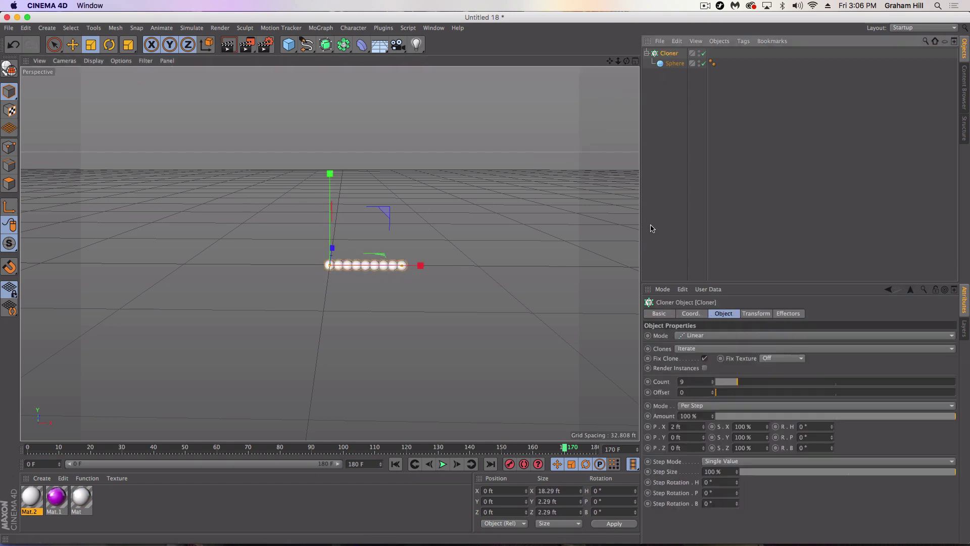
left_click(693, 335)
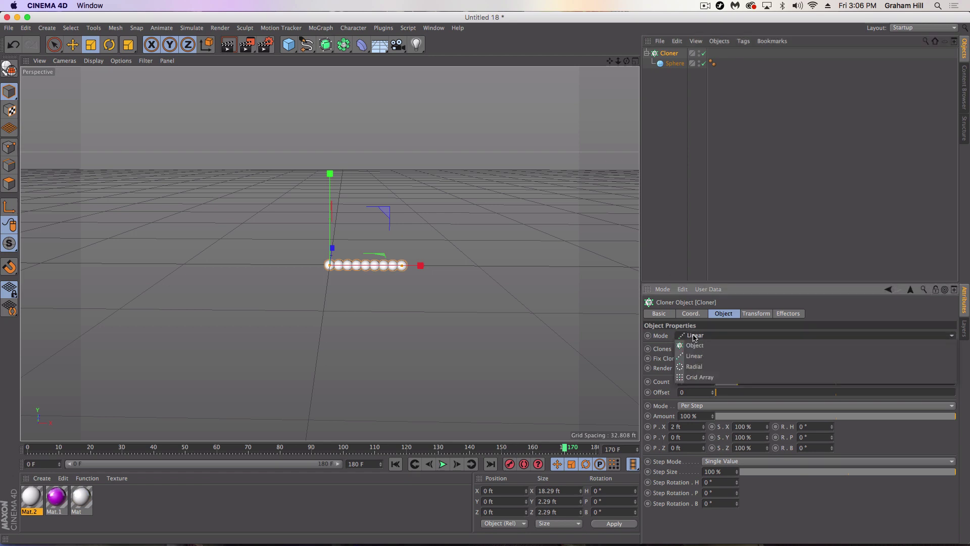
left_click(694, 367)
scroll(329, 277, "up", 2)
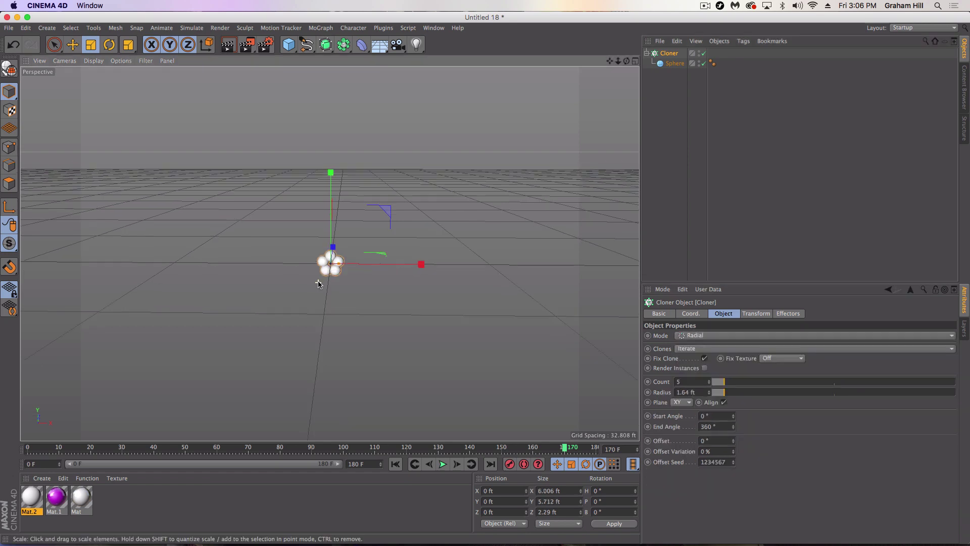
scroll(335, 274, "up", 1)
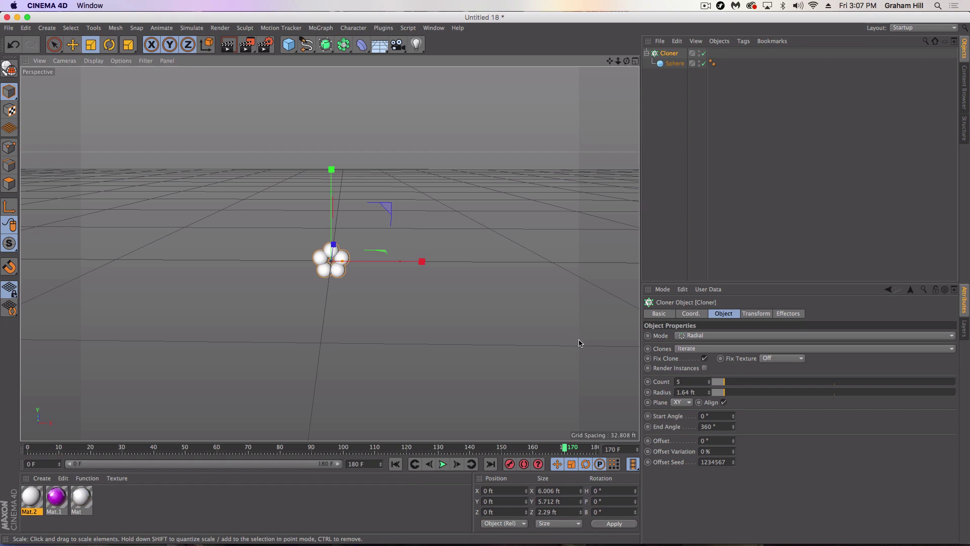
Step: Enlarge the ring of spheres to a radius of 16.634 ft and fill it with a count of 47 clones
mouse_move(734, 394)
left_mouse_down()
mouse_move(796, 391)
mouse_move(751, 381)
mouse_move(788, 380)
left_mouse_up()
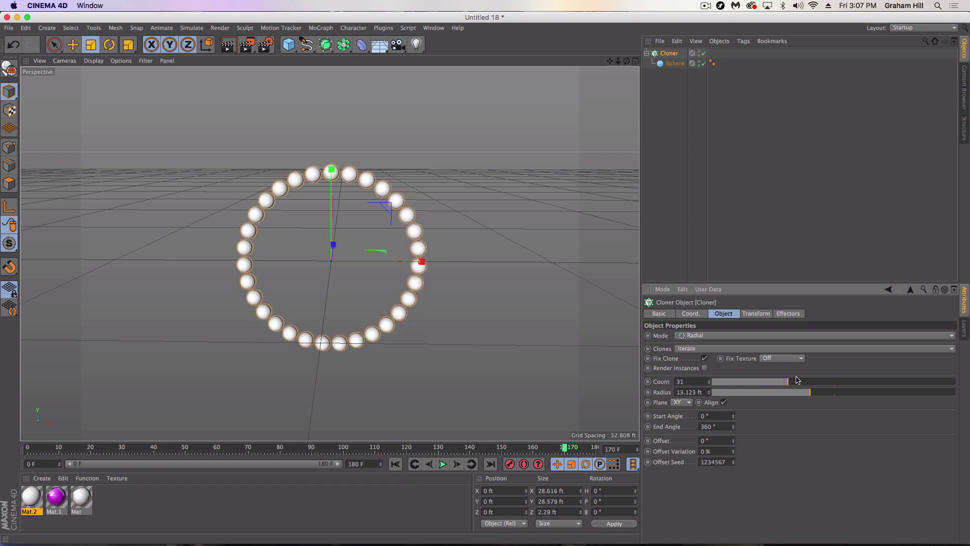
left_click(822, 392)
left_click(835, 393)
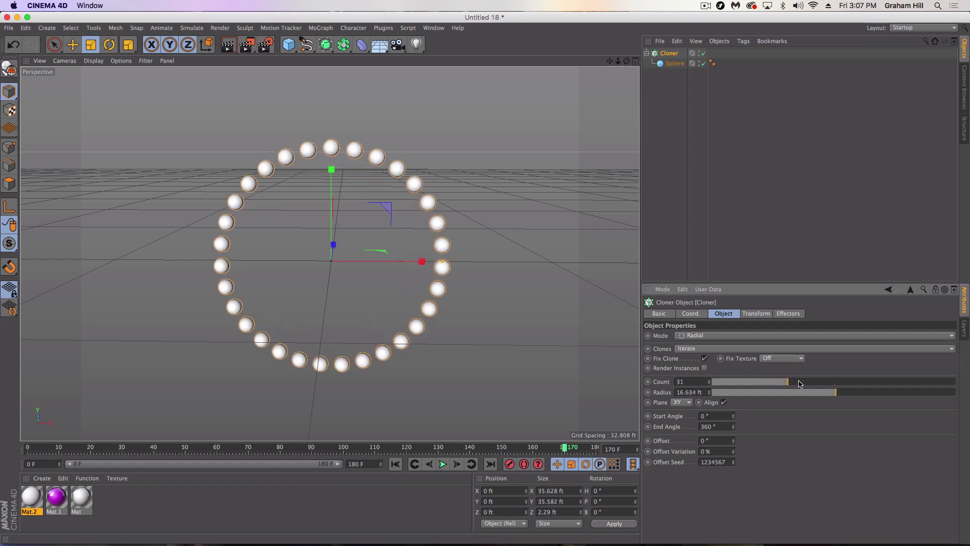
left_click_drag(800, 382, 820, 383)
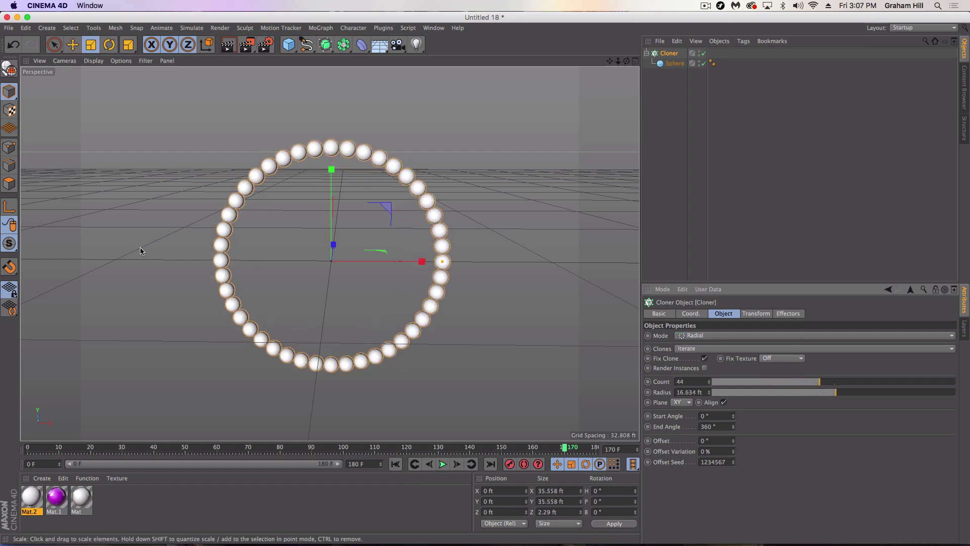
left_click_drag(145, 255, 185, 250, "alt")
left_click_drag(319, 298, 301, 291, "alt")
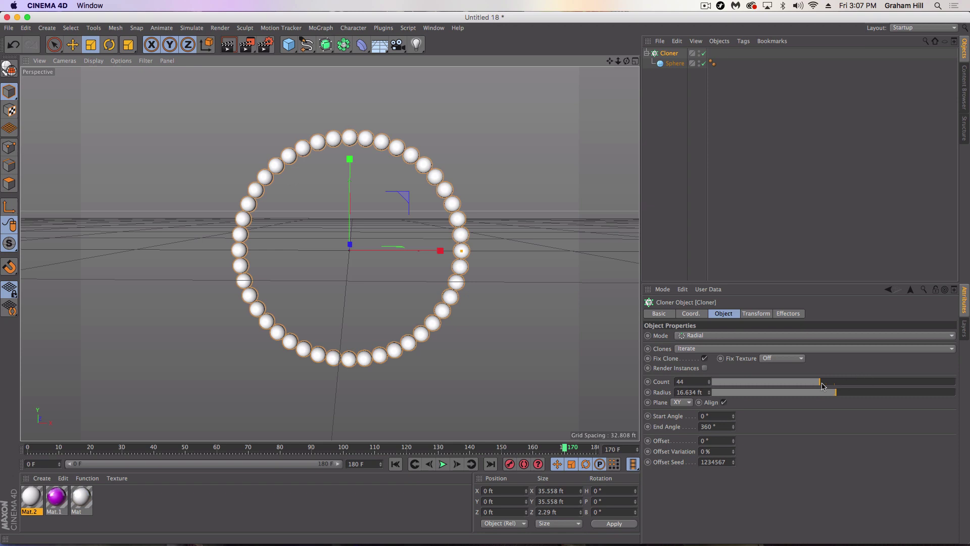
left_click_drag(822, 387, 828, 385)
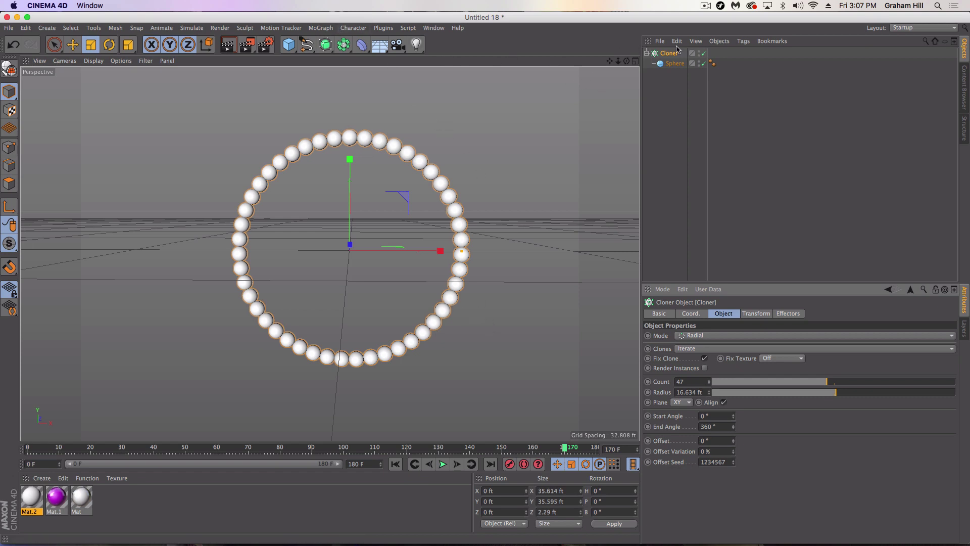
Step: Apply a MoGraph Sound effector to the radial Cloner
left_click(320, 28)
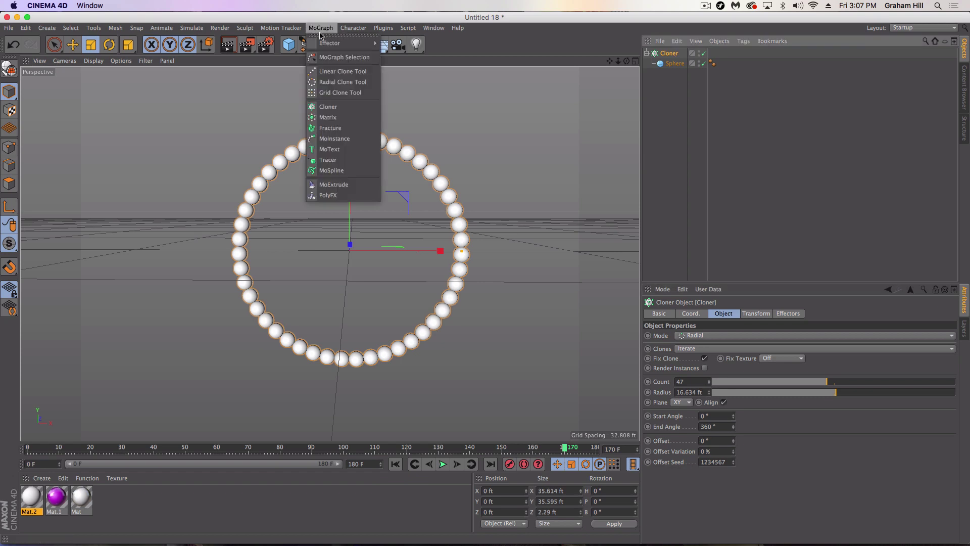
mouse_move(323, 42)
left_click(404, 143)
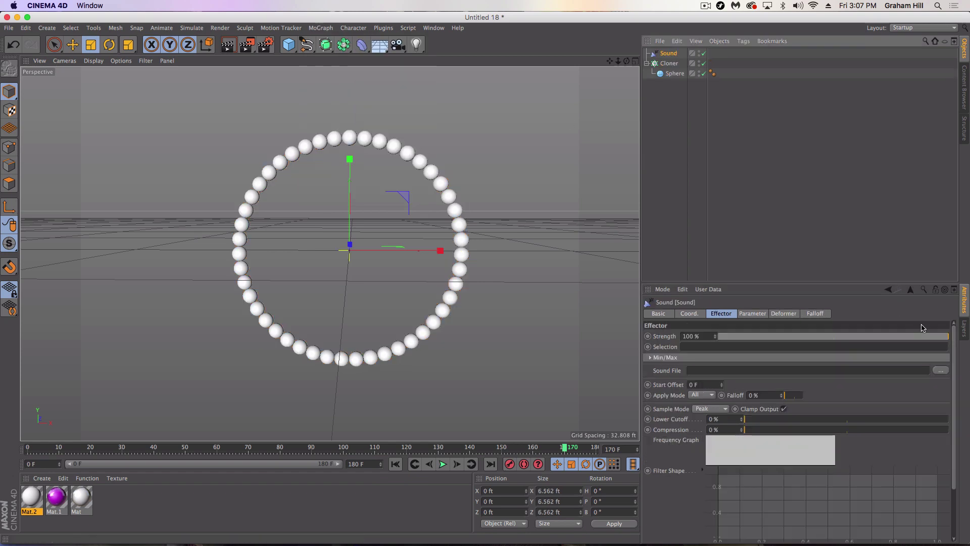
Step: Load the Chill Hip Hop Instrumental MP3 as the effector's sound file without copying it into the document path
left_click(941, 371)
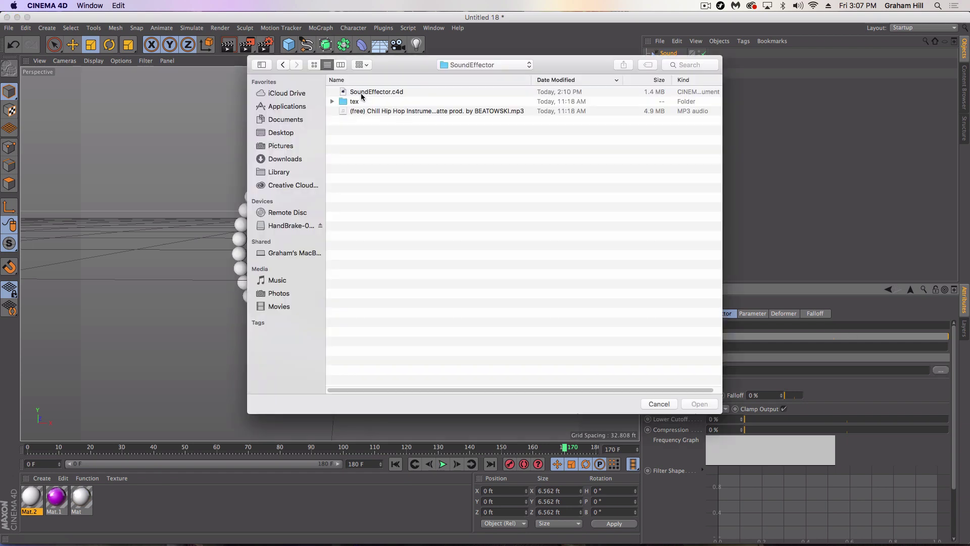
left_click(370, 112)
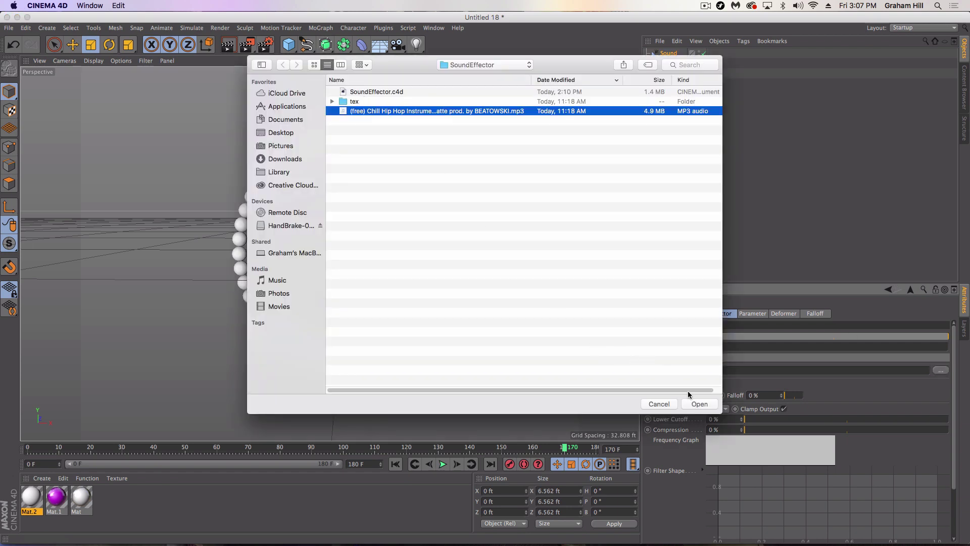
left_click(699, 404)
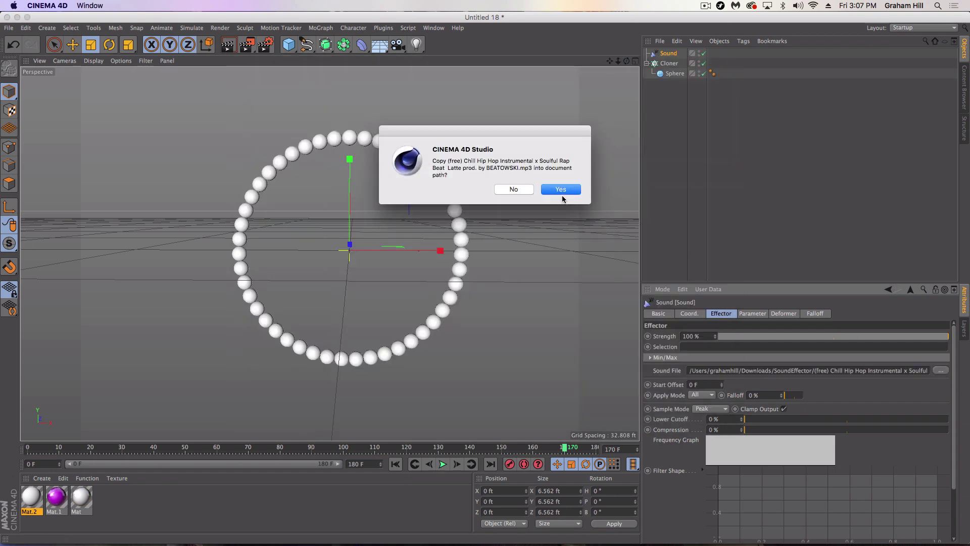
left_click(522, 190)
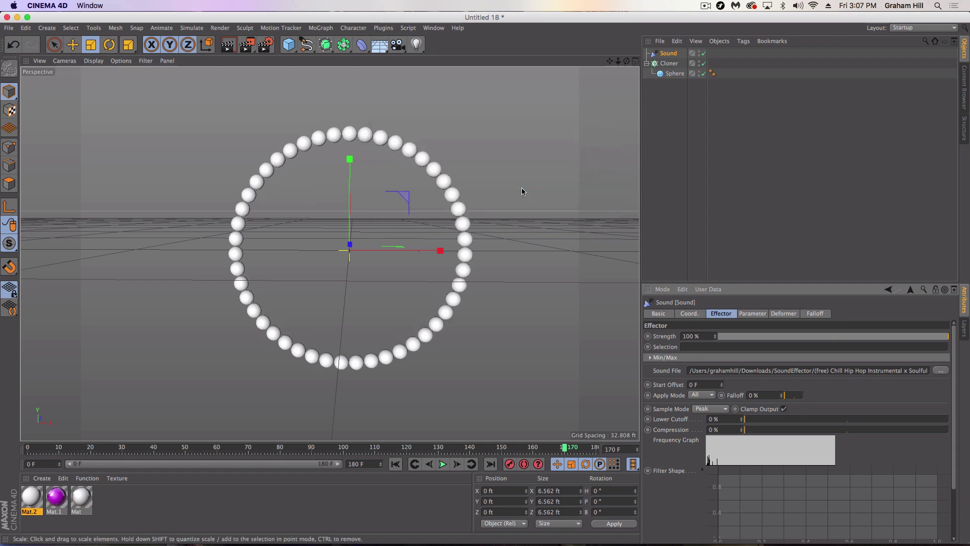
Step: Play the animation from the first frame to check how the ring reacts to the music, and stop playback
left_click(395, 464)
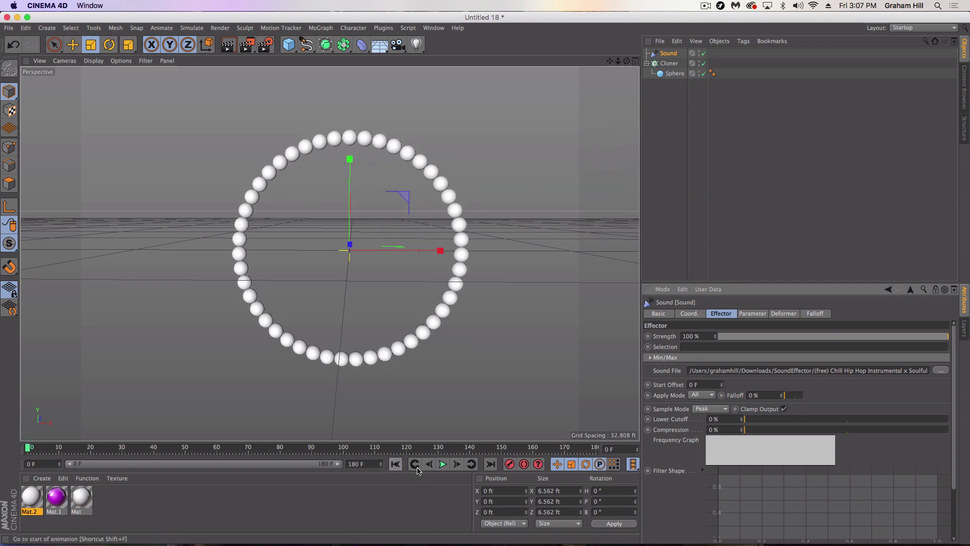
left_click(442, 464)
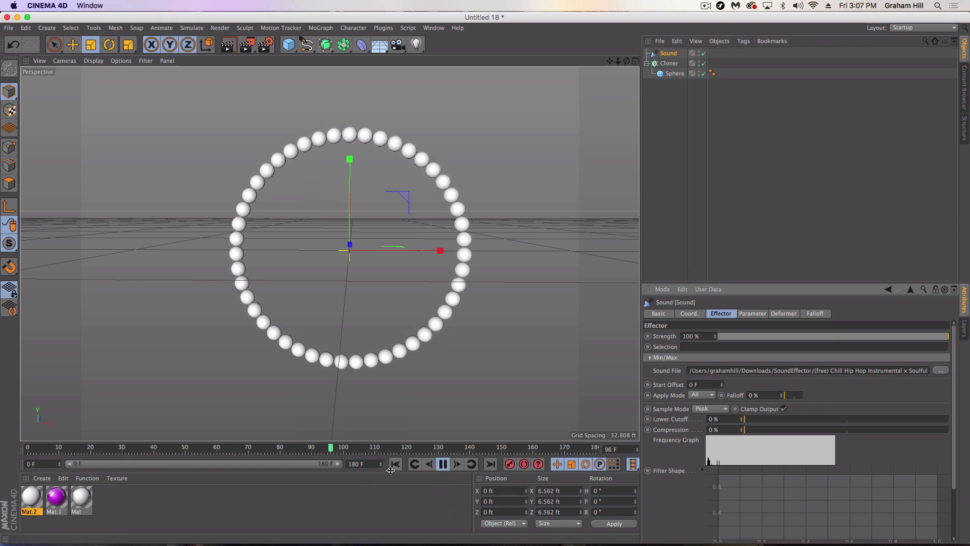
left_click(442, 464)
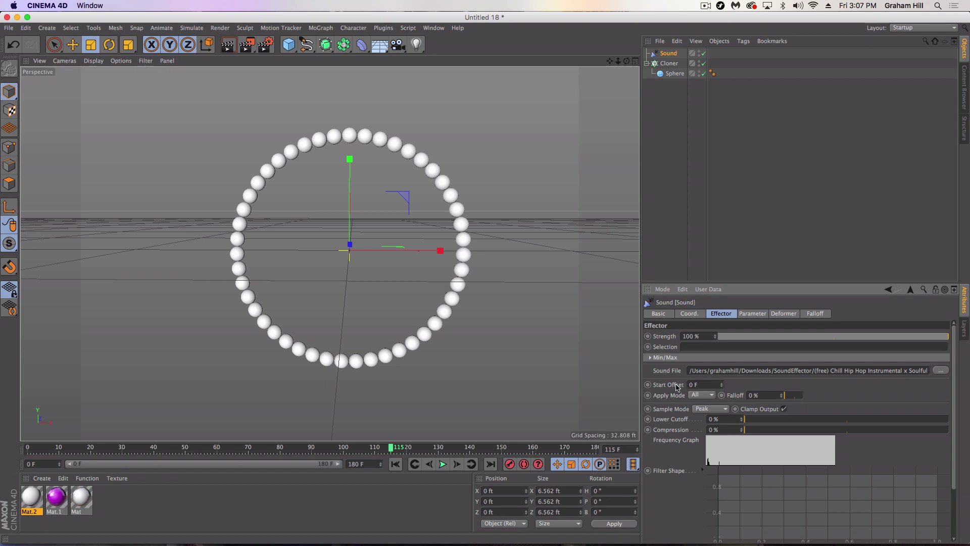
Step: Set the Sound effector's start offset to -273 F
left_click_drag(722, 387, 649, 395)
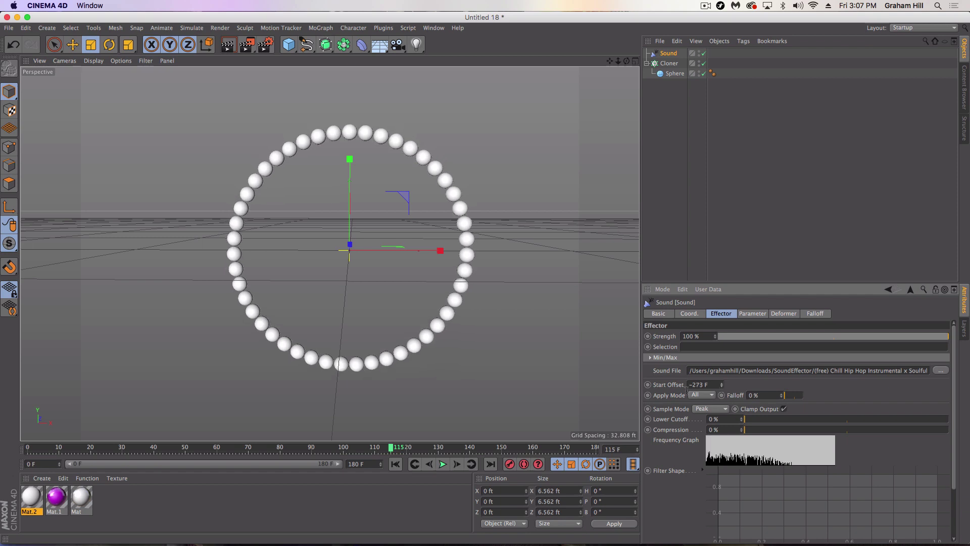
Step: Play the animation from the first frame to check the music timing, stop playback and return to the first frame
left_click(396, 464)
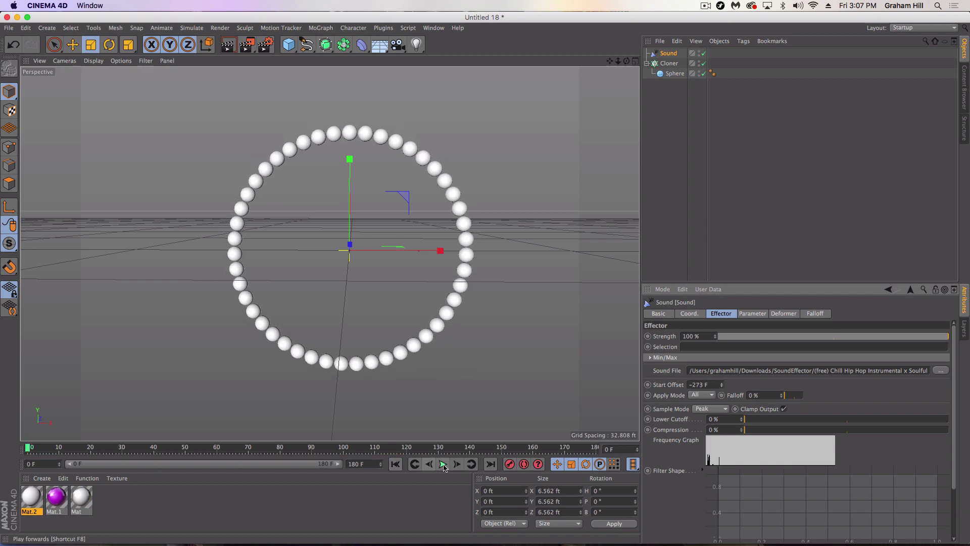
left_click(444, 464)
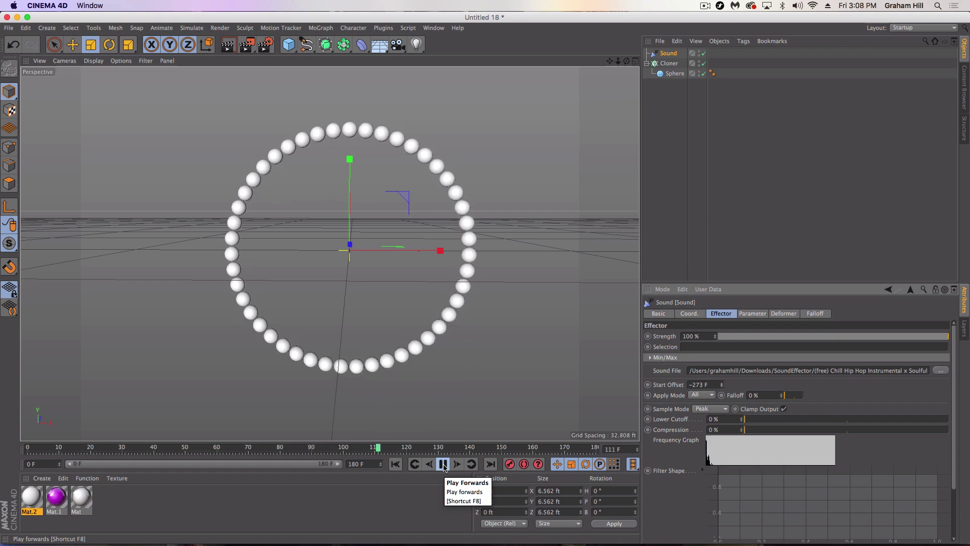
left_click(443, 464)
left_click(396, 464)
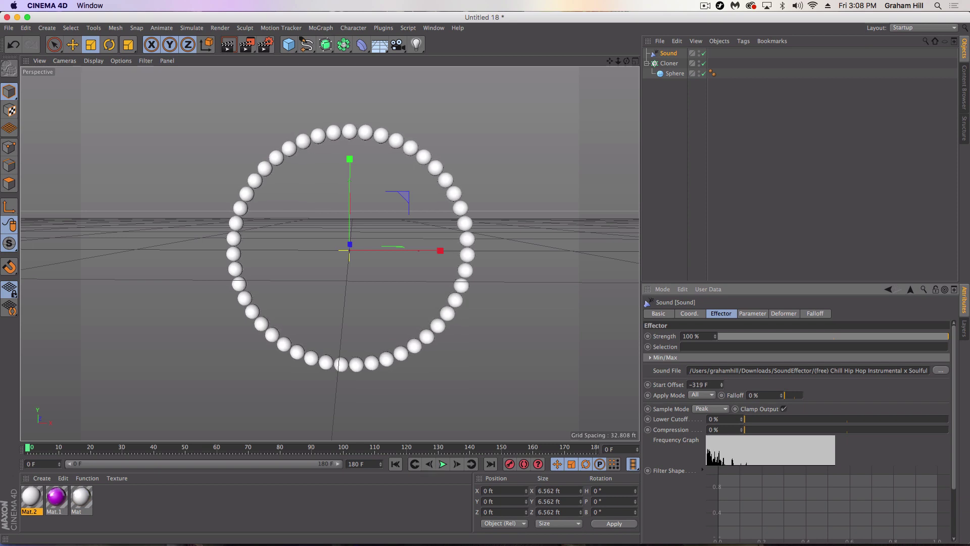
Step: Set the Sound effector's start offset to -359 F, checking it in playback and returning to the first frame
left_click(443, 465)
left_click_drag(721, 384, 722, 399)
left_click(398, 465)
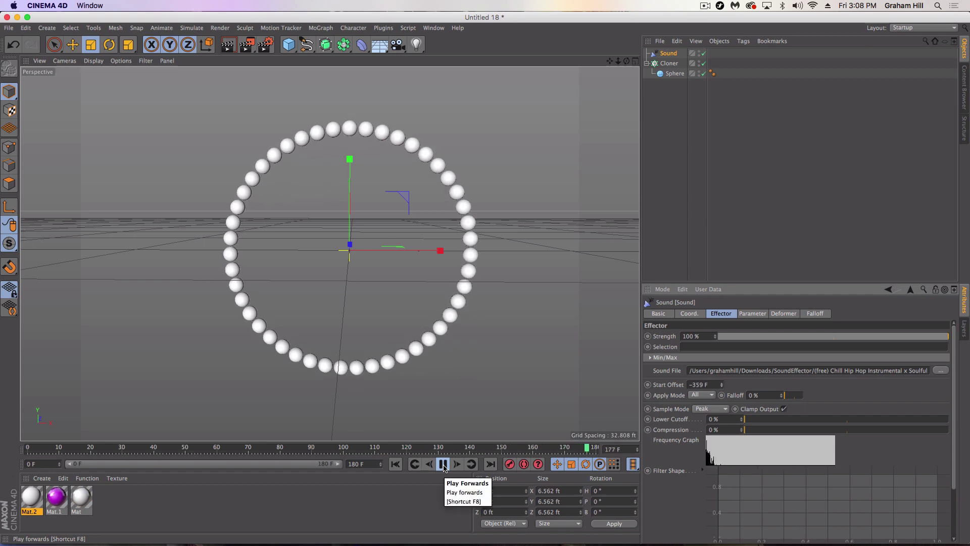
left_click(395, 464)
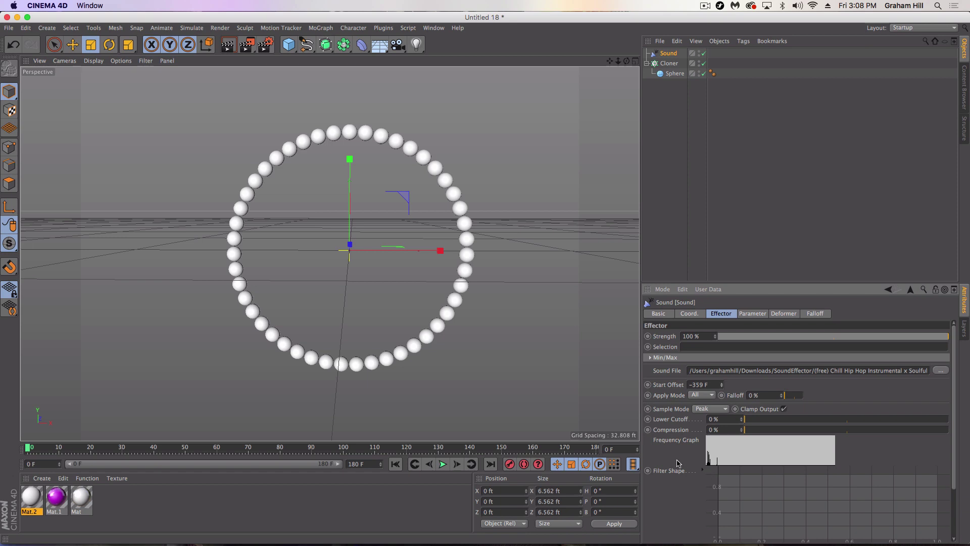
Step: Scrub the timeline between frames 109 and 95 to examine the Sound effector's frequency graph
scroll(677, 463, "down", 3)
scroll(677, 463, "up", 2)
scroll(677, 461, "down", 2)
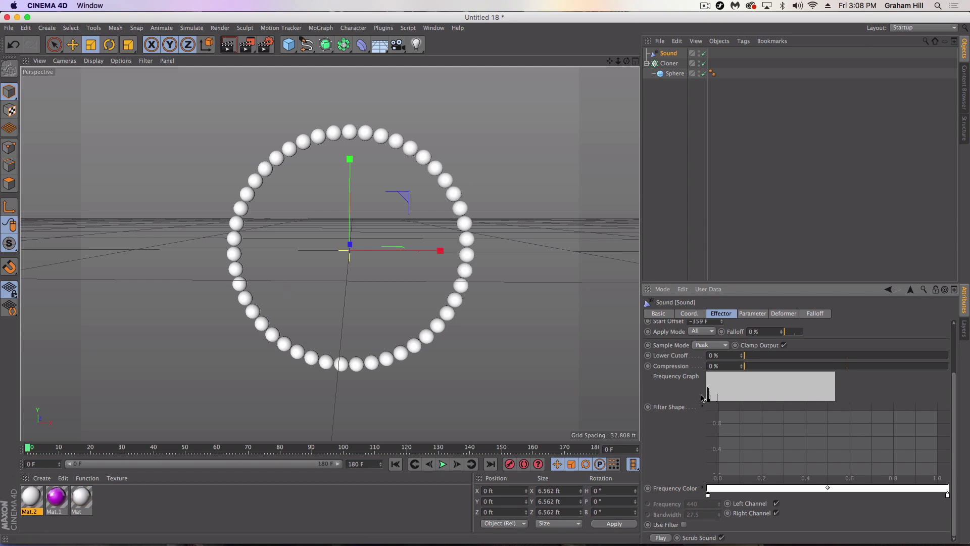
left_click(371, 448)
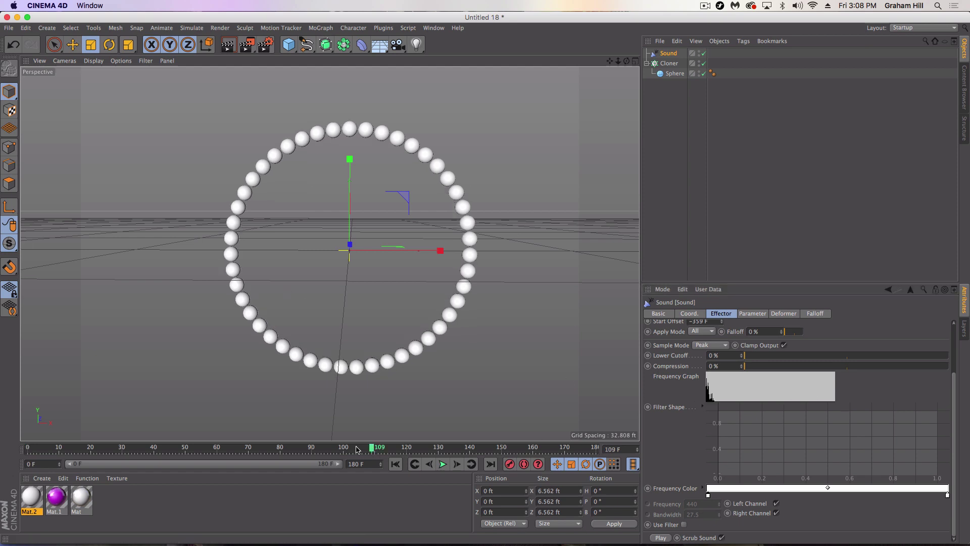
left_click_drag(341, 450, 327, 449)
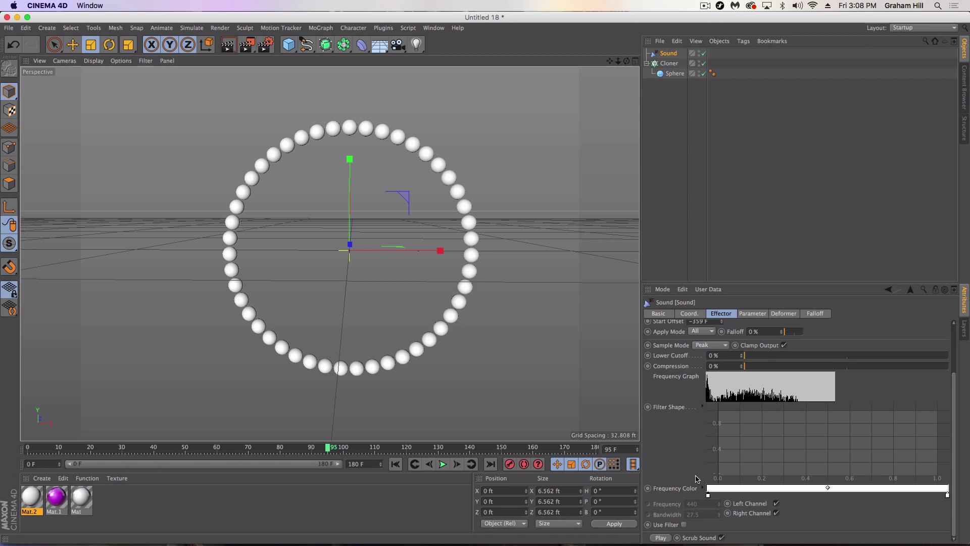
Step: Enable Use Filter on the Sound effector and play the animation to check the filtered reaction
left_click(684, 525)
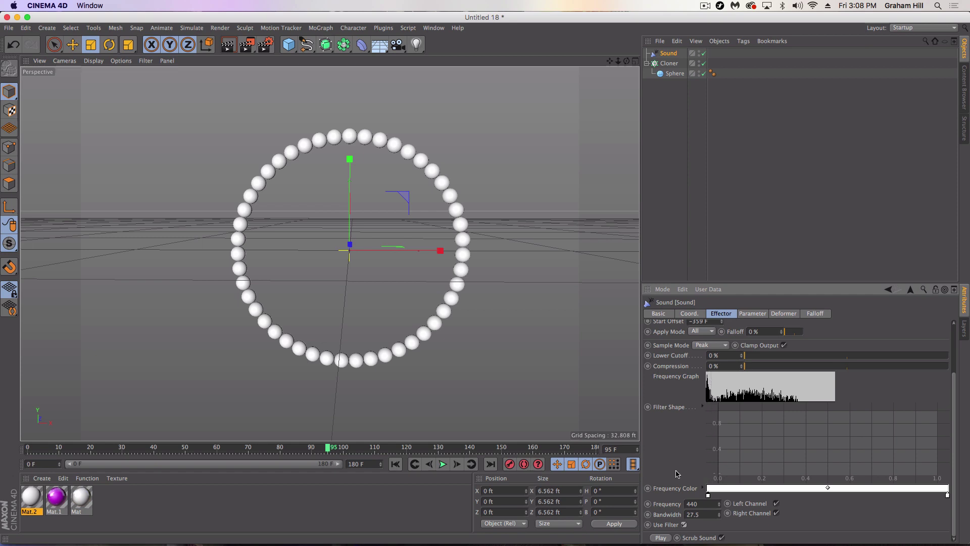
left_click(443, 464)
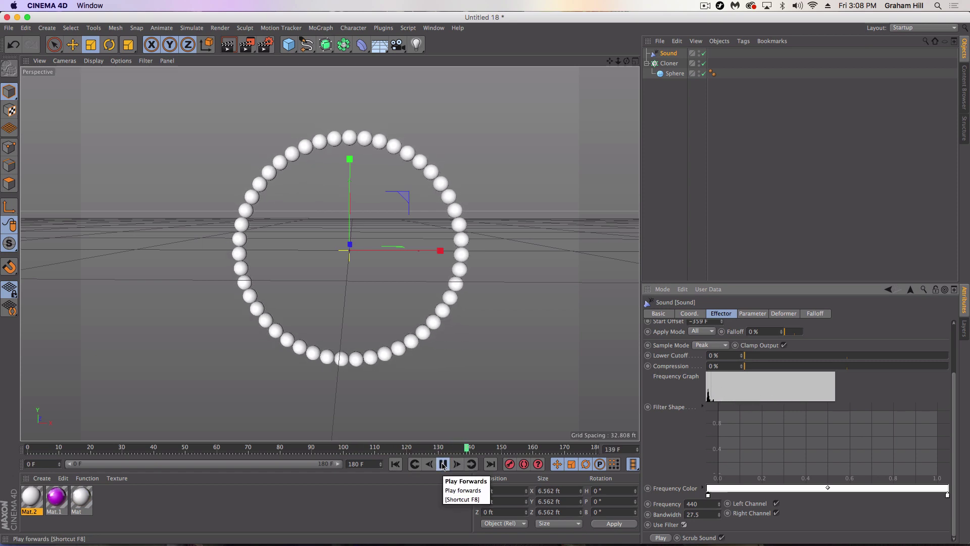
left_click(442, 463)
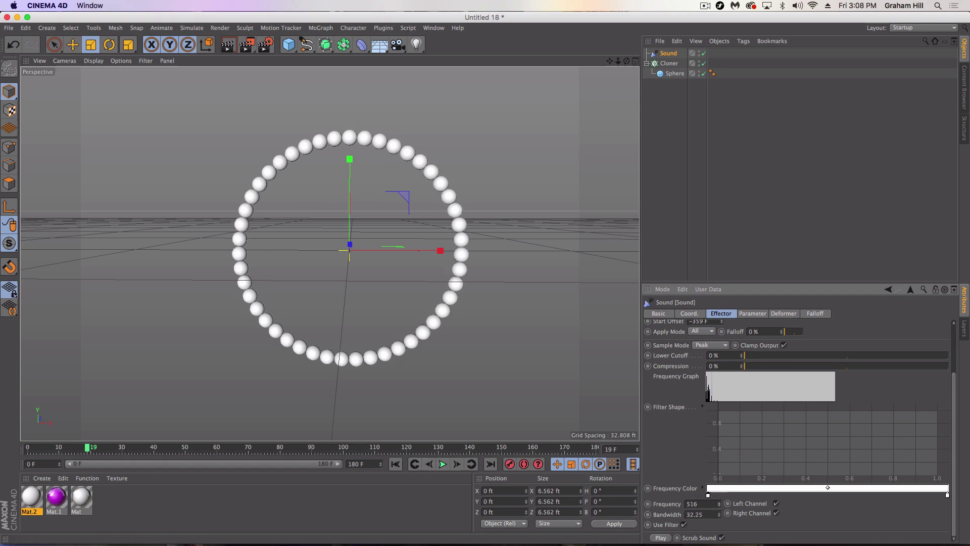
Step: Adjust the effector's filter band to frequency 3510 and bandwidth 1862.445 while playing the animation, and return to the first frame
left_click_drag(713, 394, 736, 394)
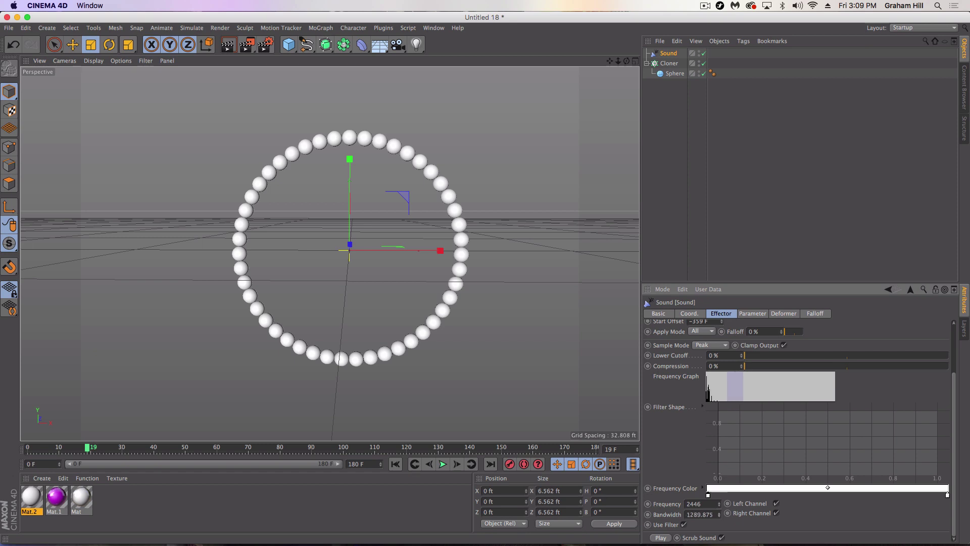
left_click(396, 464)
left_click(442, 464)
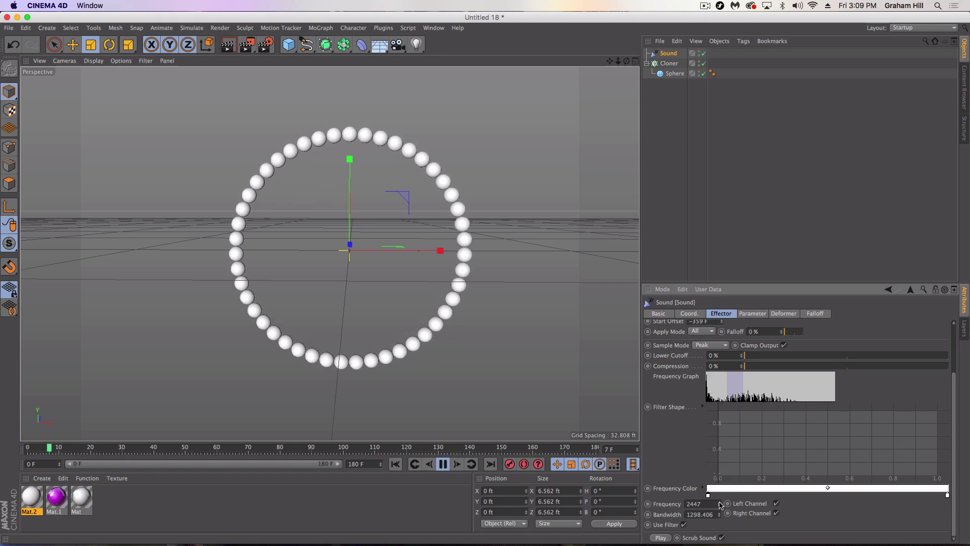
mouse_move(696, 543)
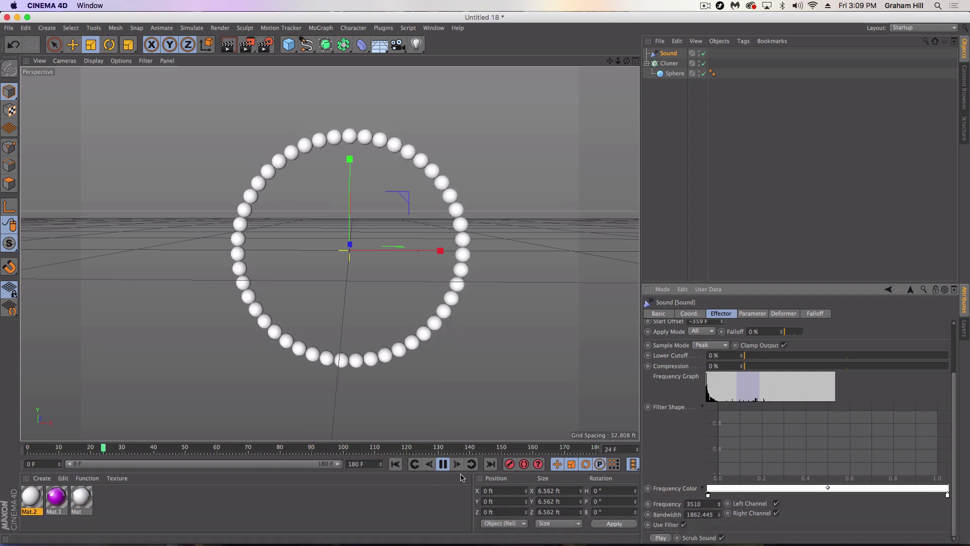
left_click(443, 464)
key("shift+f")
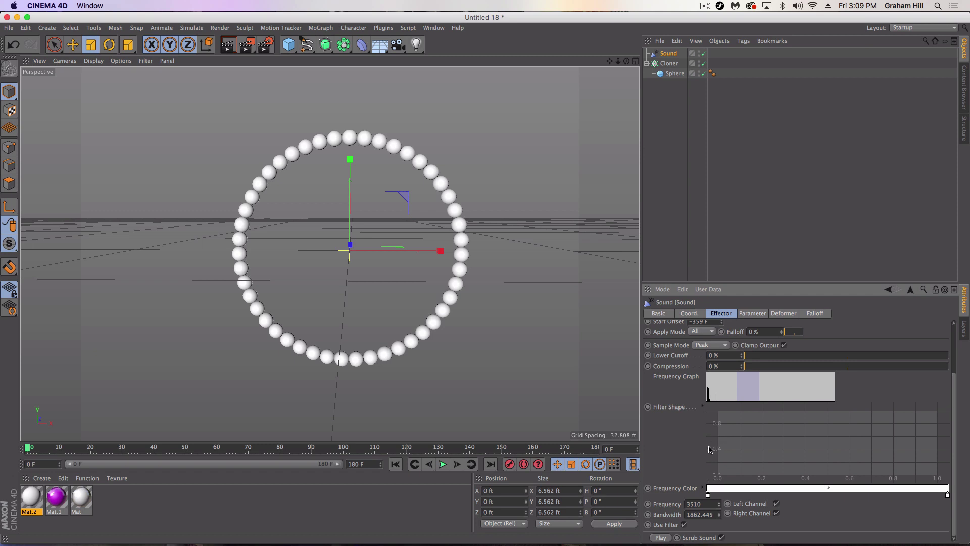
Step: Try a Z position of 262 ft in the effector's transform parameters and test it in playback
left_click(752, 314)
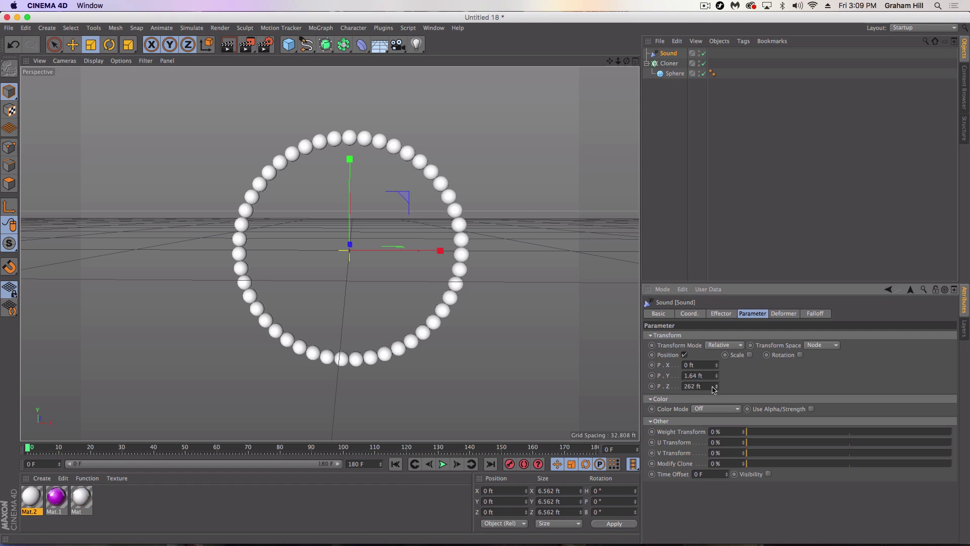
left_click(443, 464)
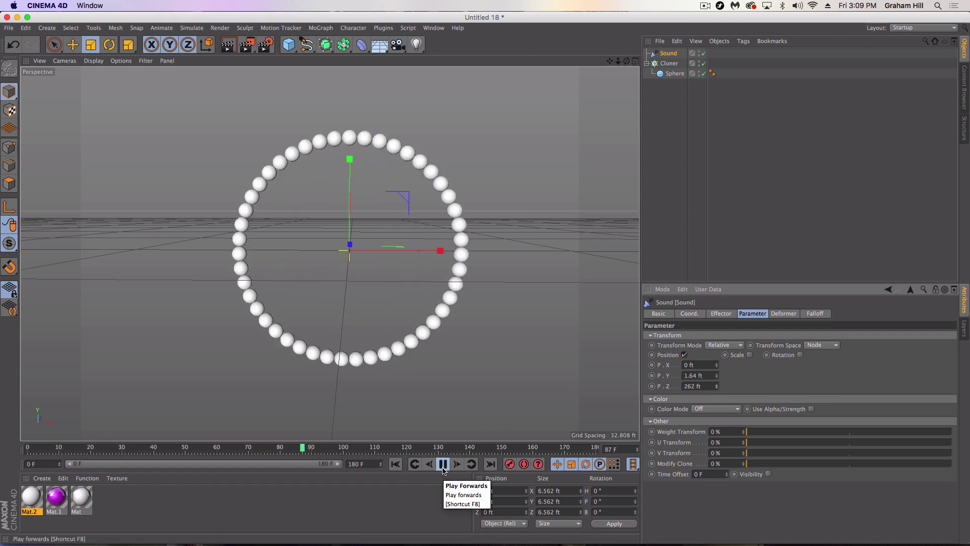
left_click(443, 464)
key("shift+f")
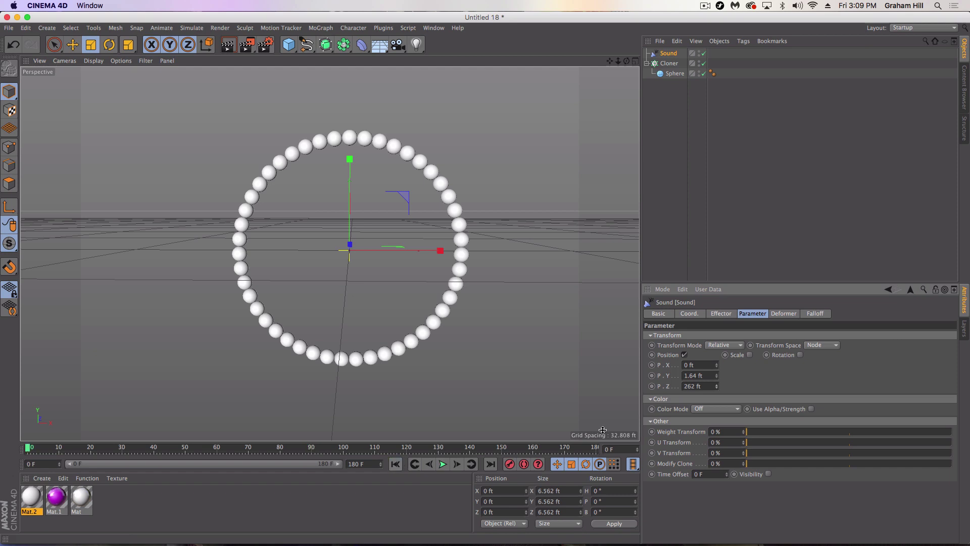
Step: Set the Sound effector's Z position parameter to 0 ft
left_click(705, 386)
type("0")
key("Return")
Step: Enable Scale with Uniform Scale on the Sound effector, set the scale to 10 and check it in playback
left_click(749, 355)
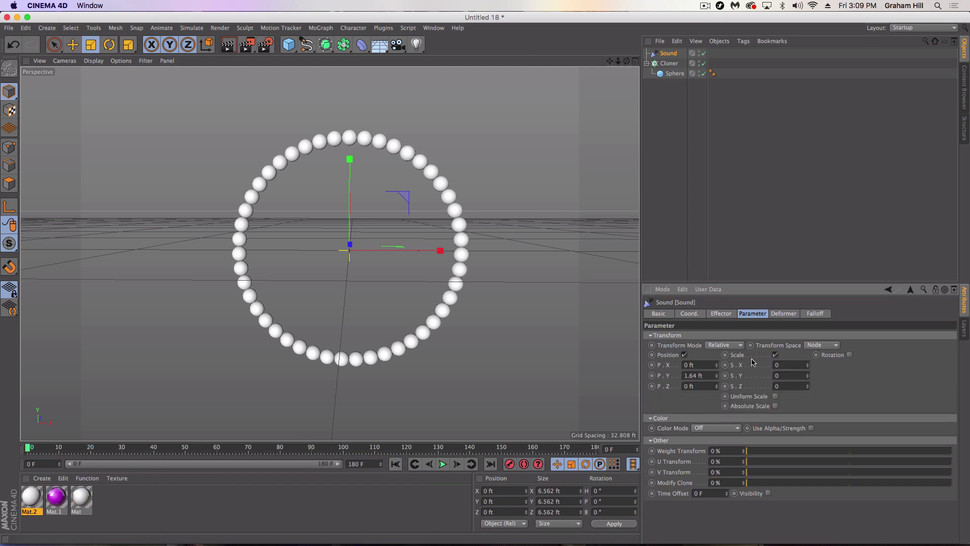
left_click(776, 397)
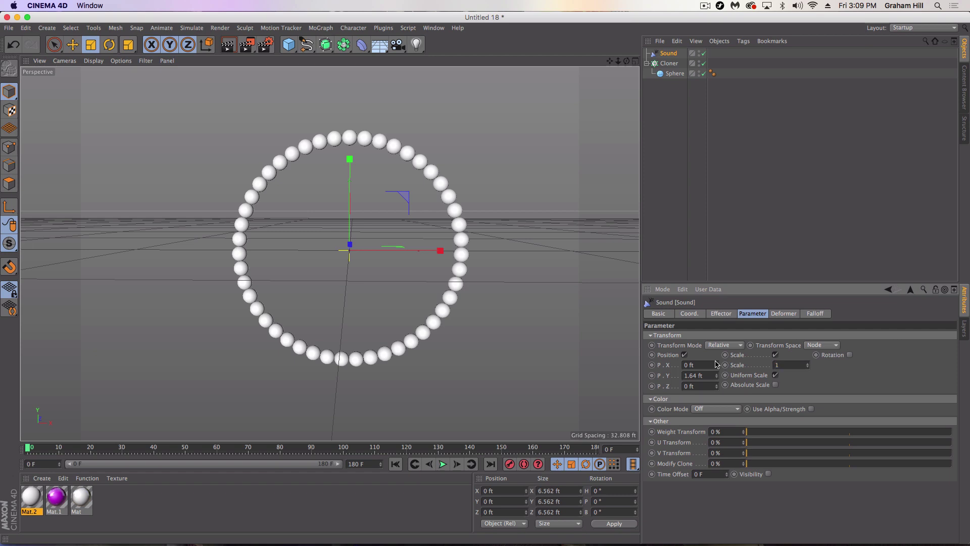
left_click(443, 464)
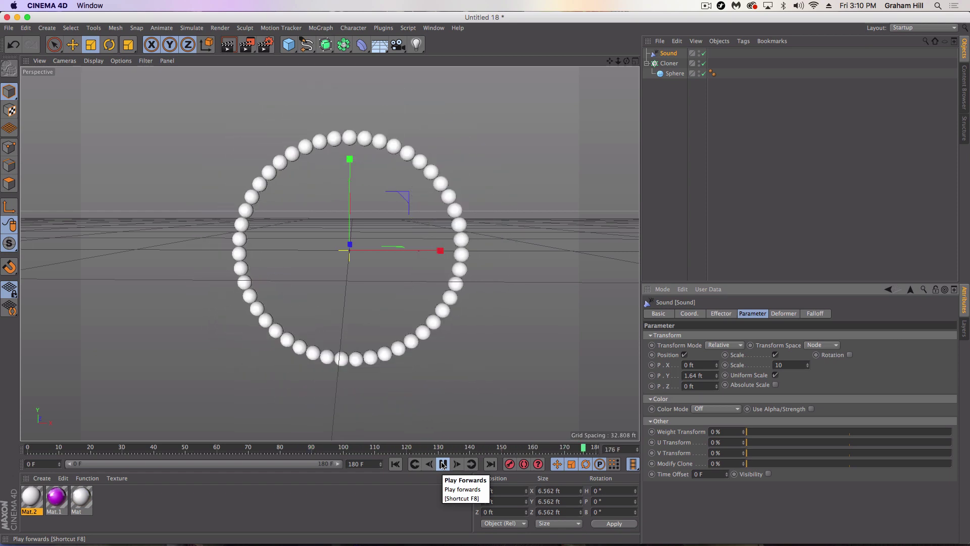
left_click(442, 464)
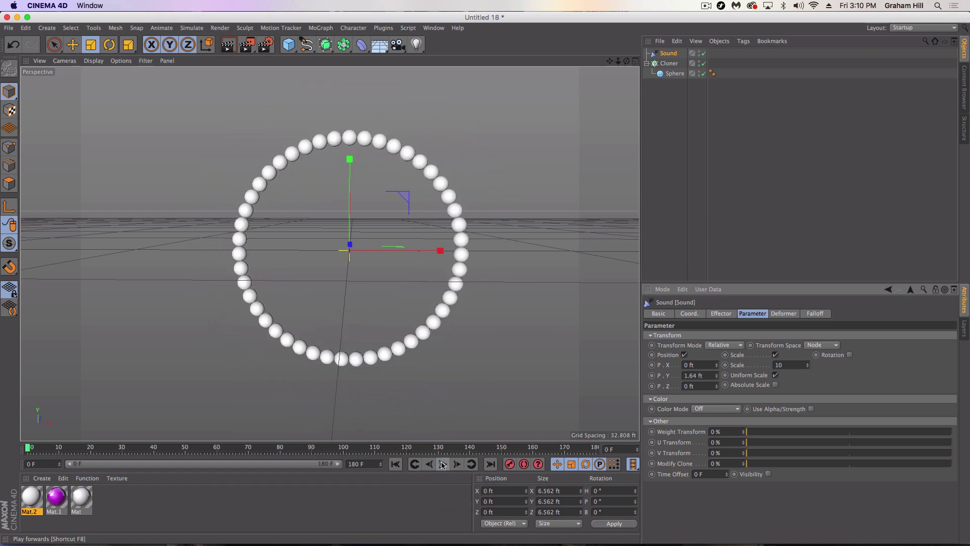
Step: Reduce the Cloner's radius to 13.972 ft
left_click(669, 63)
left_click_drag(542, 221, 473, 246)
left_click(750, 314)
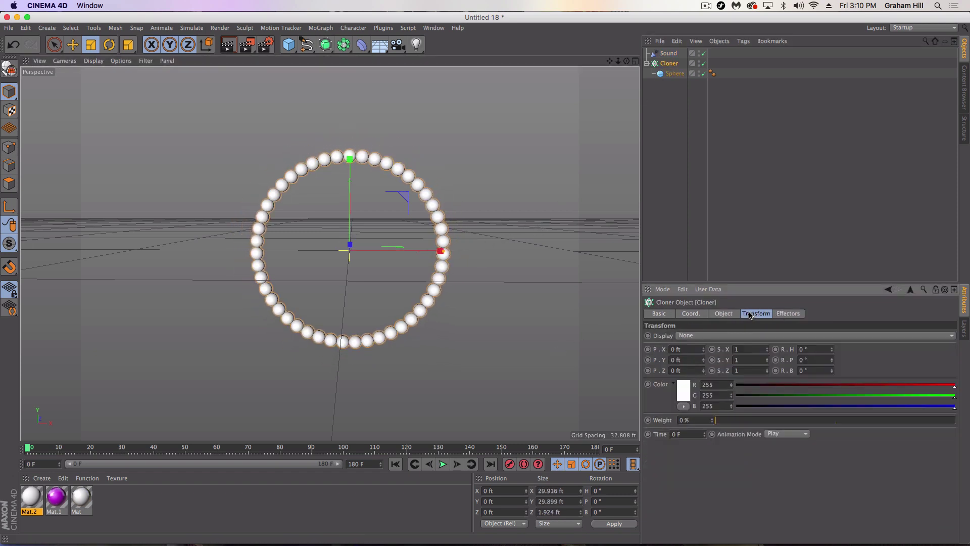
left_click(728, 316)
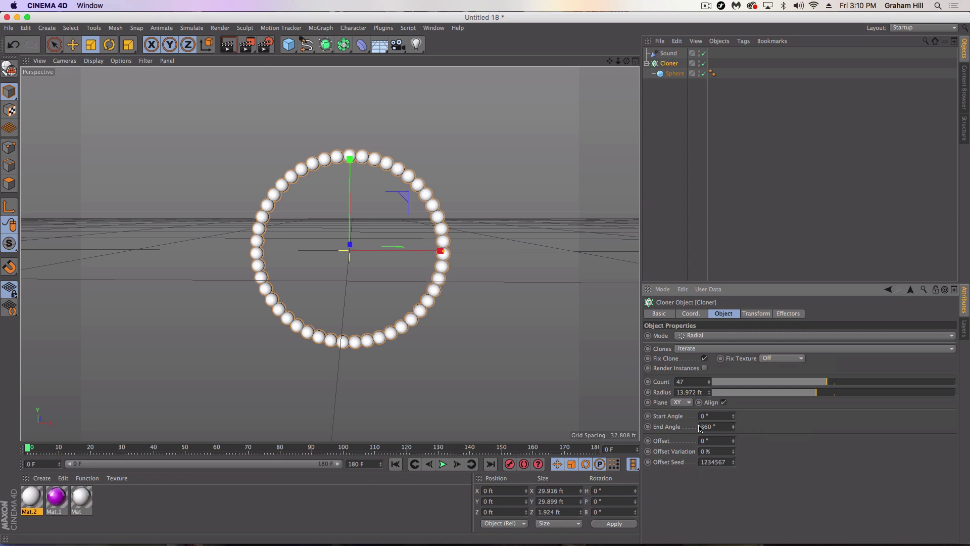
Step: Color the starting knot of the Sound effector's Frequency Color gradient bright green, about RGB 32, 227, 71
left_click(669, 53)
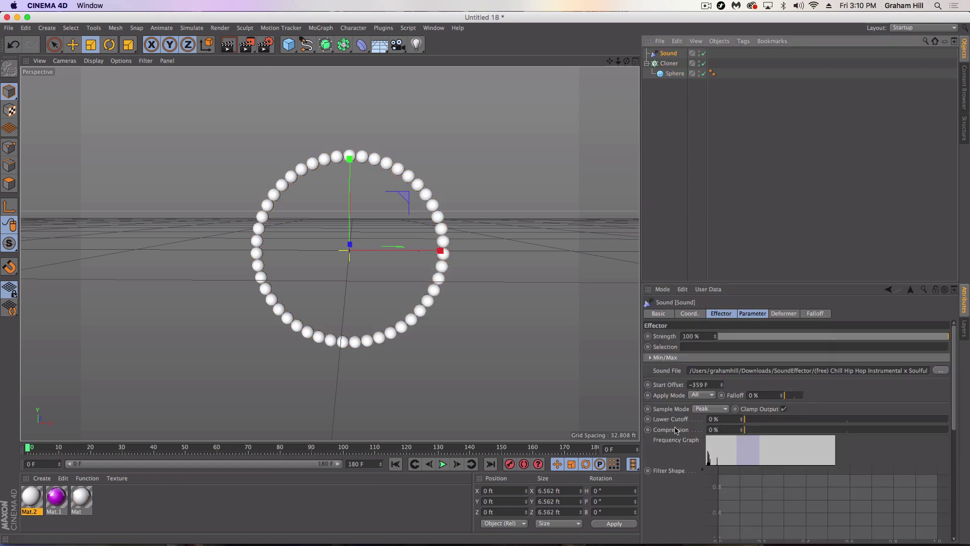
left_click(728, 312)
scroll(668, 443, "down", 4)
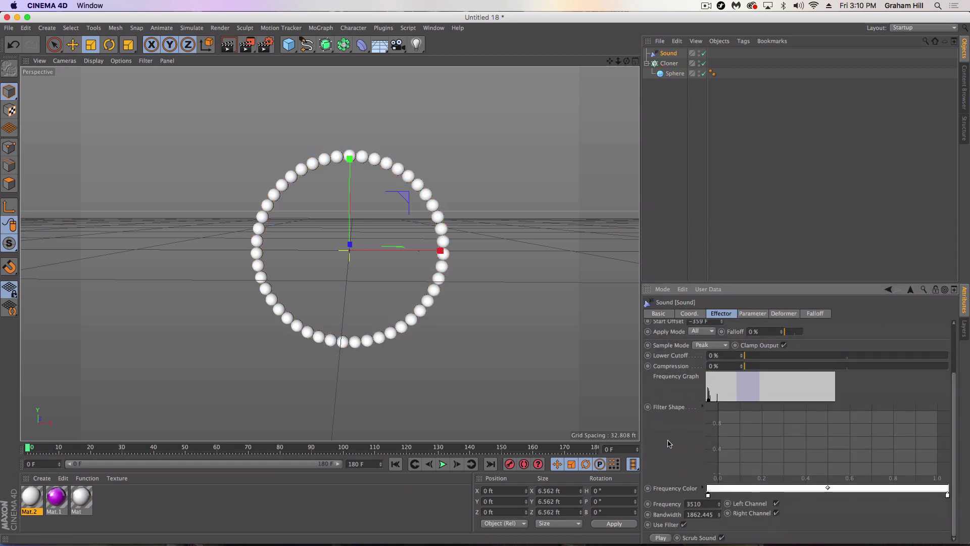
double_click(708, 495)
left_click_drag(710, 461, 720, 461)
left_click(707, 474)
left_click(725, 535)
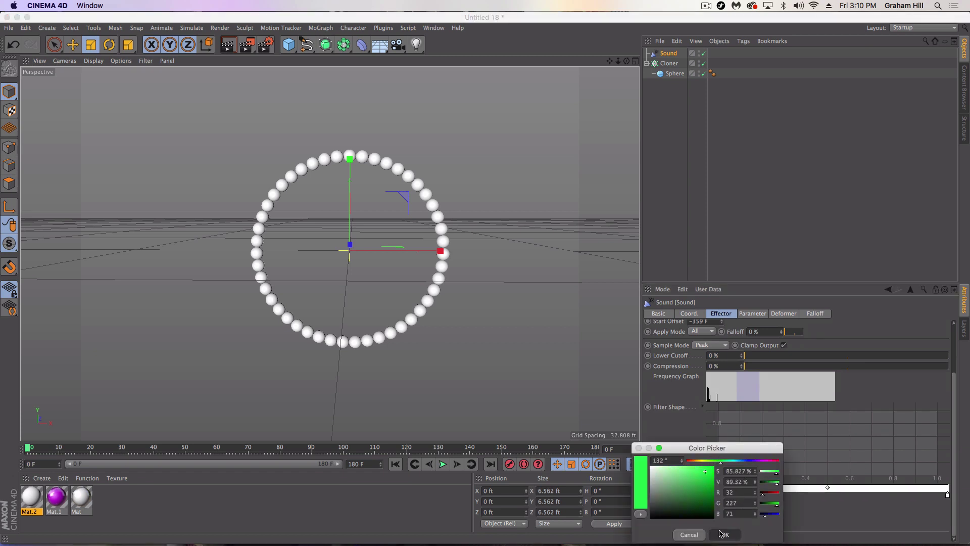
Step: Color the ending knot of the Frequency Color gradient bright magenta
double_click(947, 495)
left_click_drag(925, 461, 949, 461)
left_click(899, 467)
left_click(907, 534)
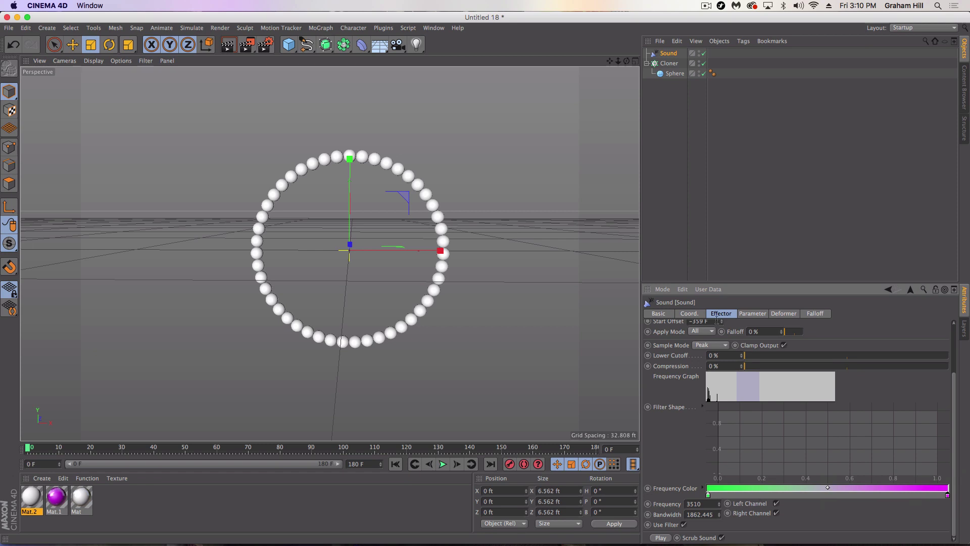
Step: Play the animation to check the scaling spheres, and set the effector's Color Mode to On
left_click(443, 464)
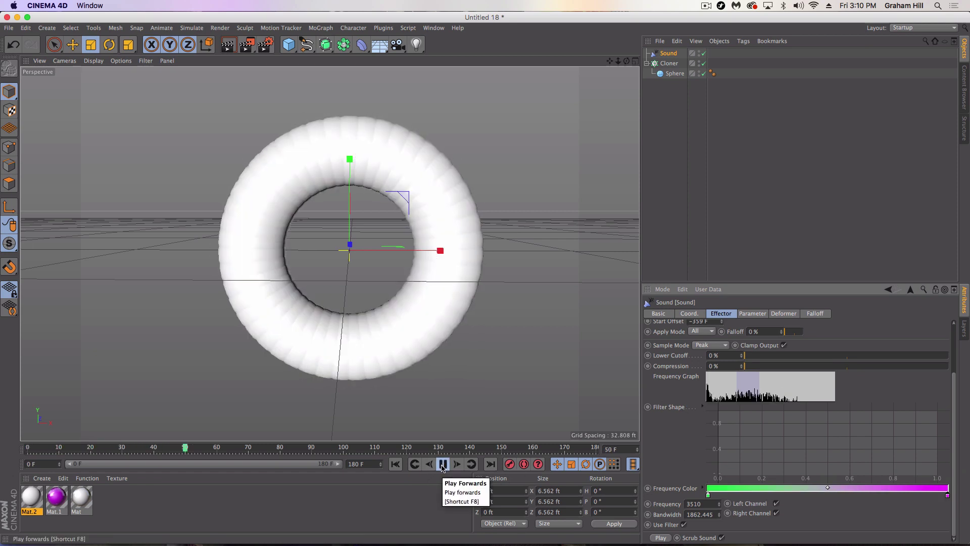
left_click(442, 464)
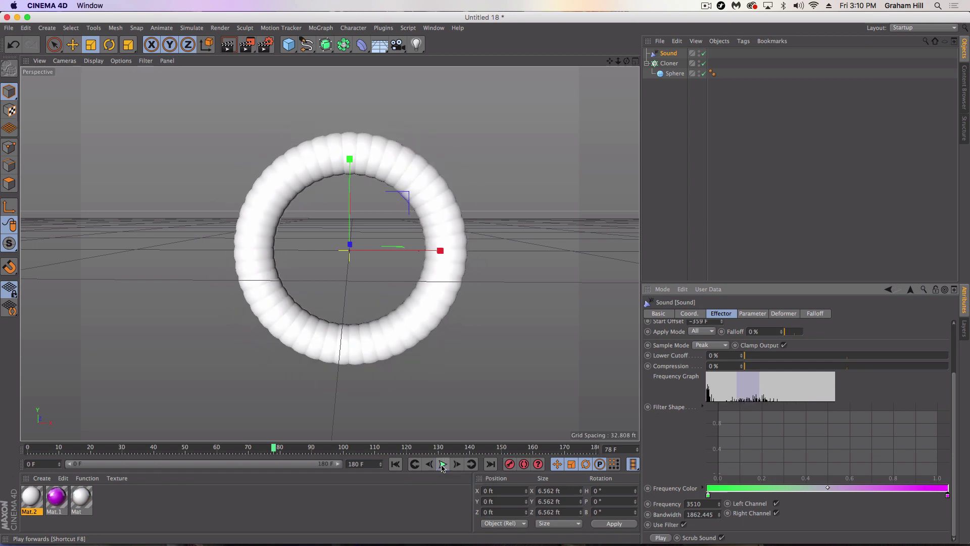
left_click(752, 314)
left_click(715, 413)
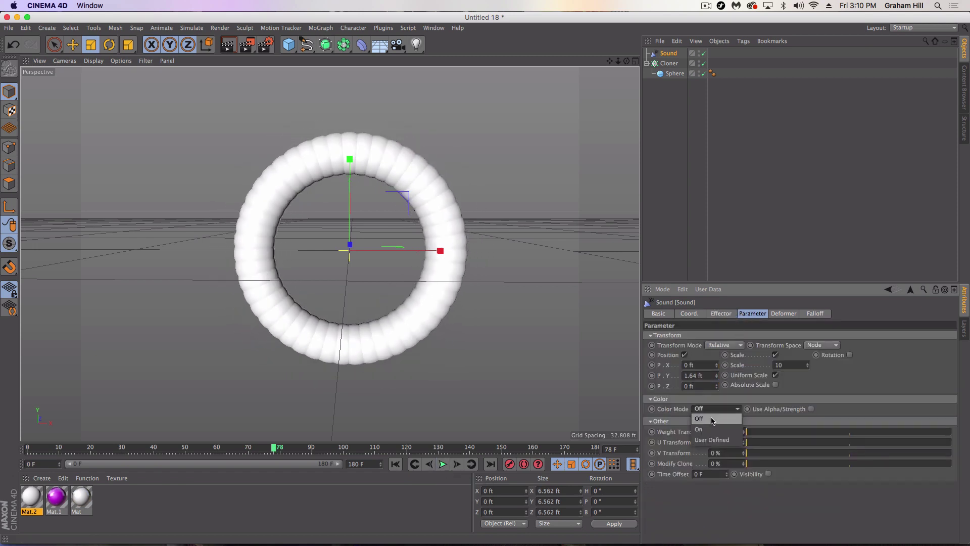
left_click(708, 426)
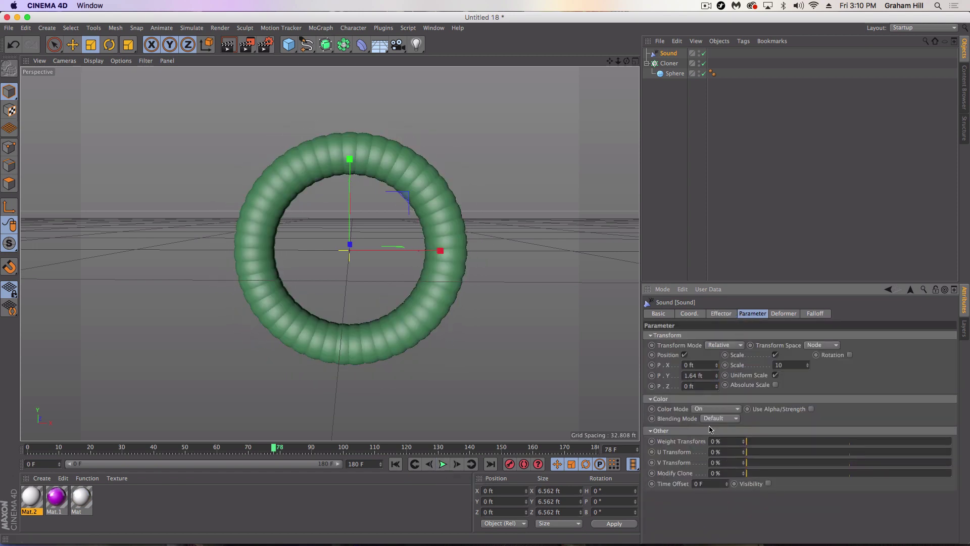
Step: Move the Frequency Color gradient's magenta knot to about three quarters and its green knot to about one fifth of its length
left_click(721, 313)
scroll(664, 446, "down", 3)
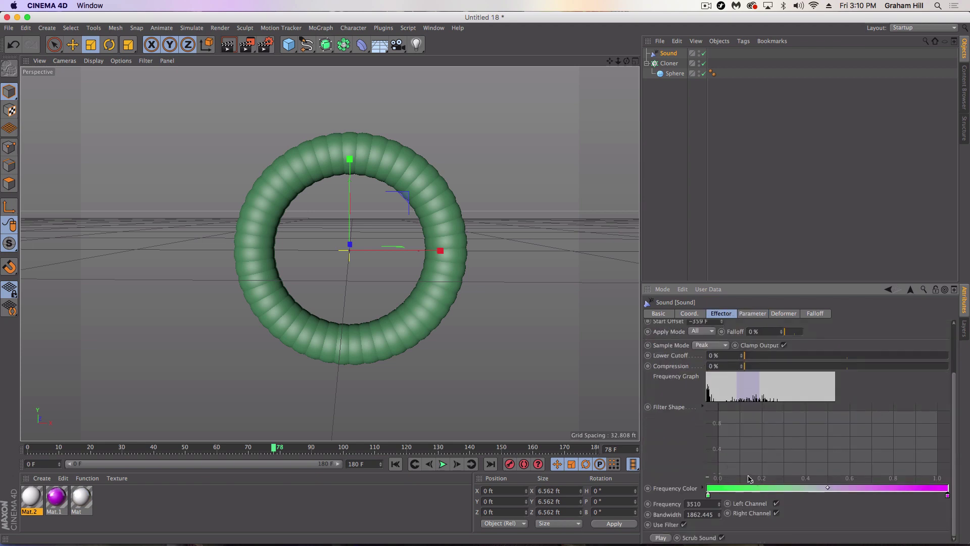
left_click_drag(948, 496, 891, 497)
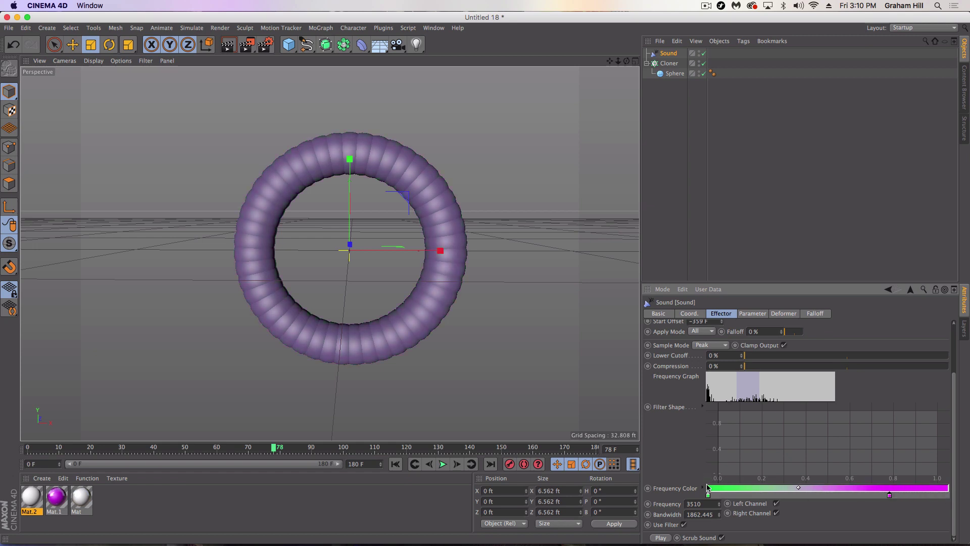
left_click_drag(729, 495, 753, 495)
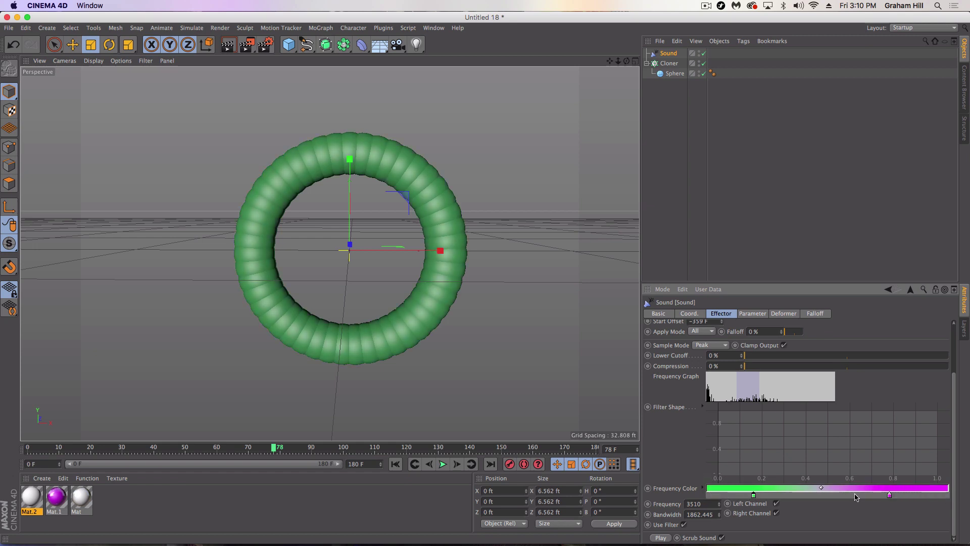
Step: Move the Frequency Color gradient's green knot to about 30% and its magenta knot to about 38% of its length, checking with playback
left_click_drag(890, 496, 827, 497)
left_click_drag(754, 495, 779, 495)
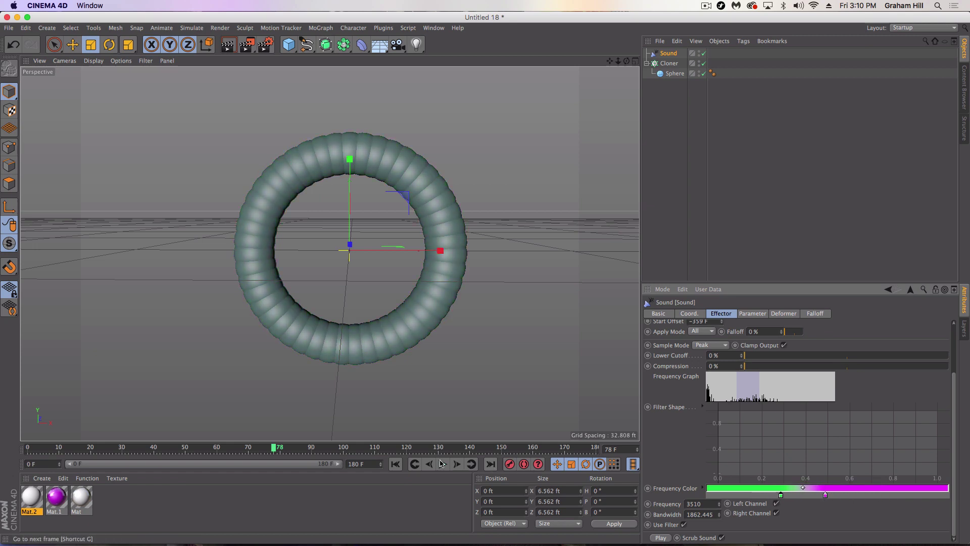
left_click(395, 464)
left_click(443, 463)
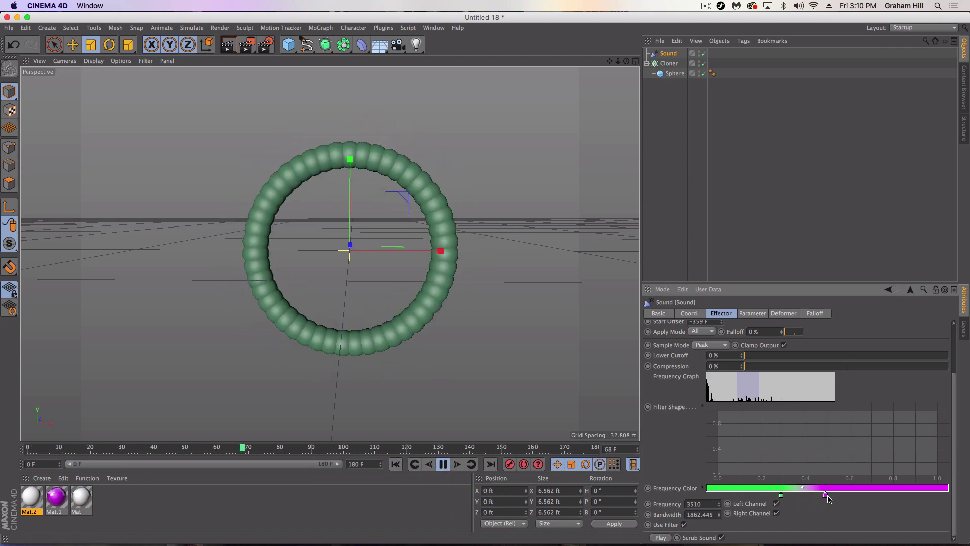
left_click_drag(825, 498, 801, 499)
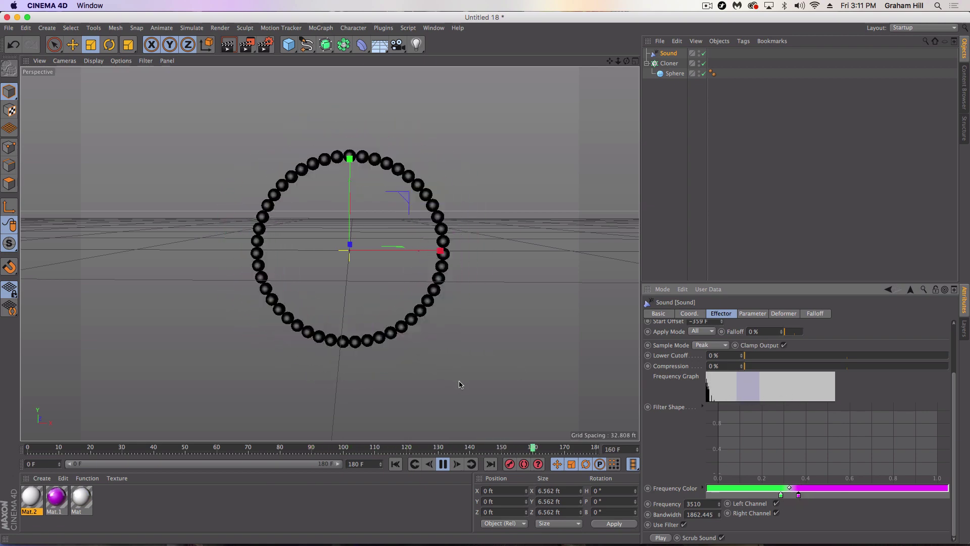
left_click(442, 466)
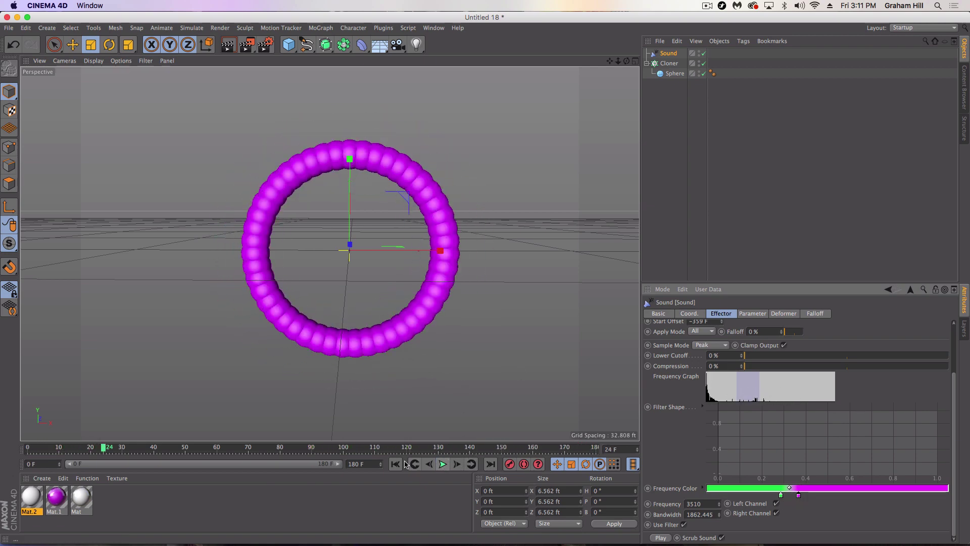
key("shift+f")
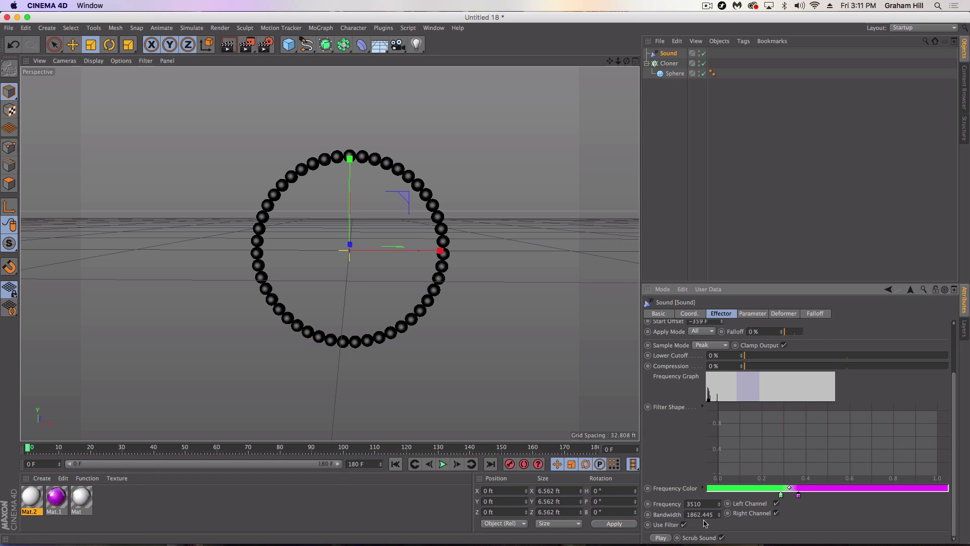
Step: Raise the Sound effector's Bandwidth to about 2983 and play the animation to check the reaction
left_click_drag(719, 515, 719, 500)
left_click(443, 465)
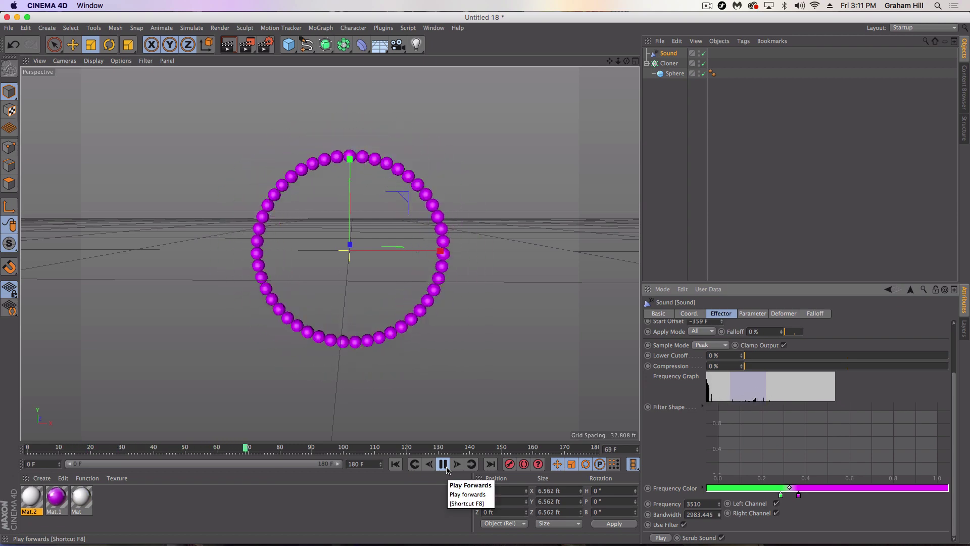
left_click(443, 464)
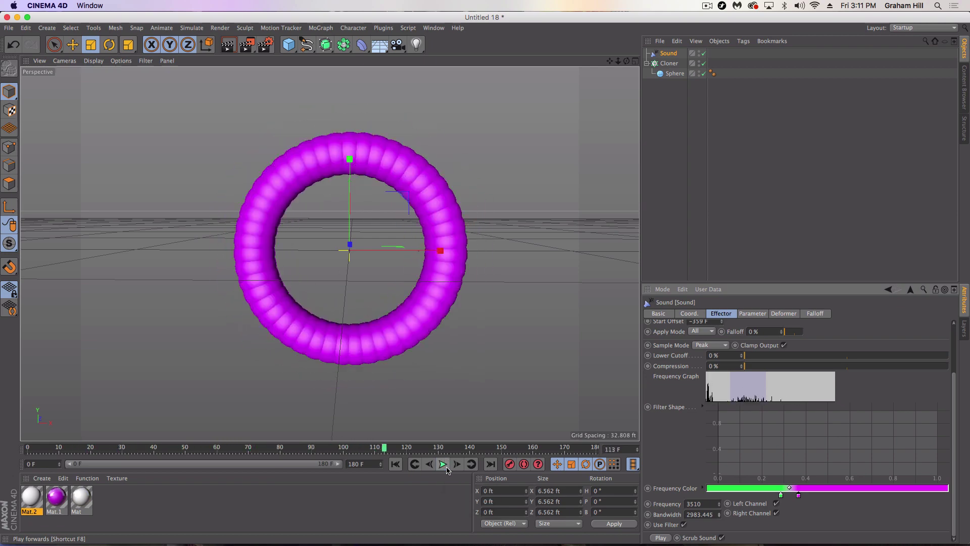
left_click(395, 464)
Step: Add a Delay effector to the Cloner
left_click(675, 65)
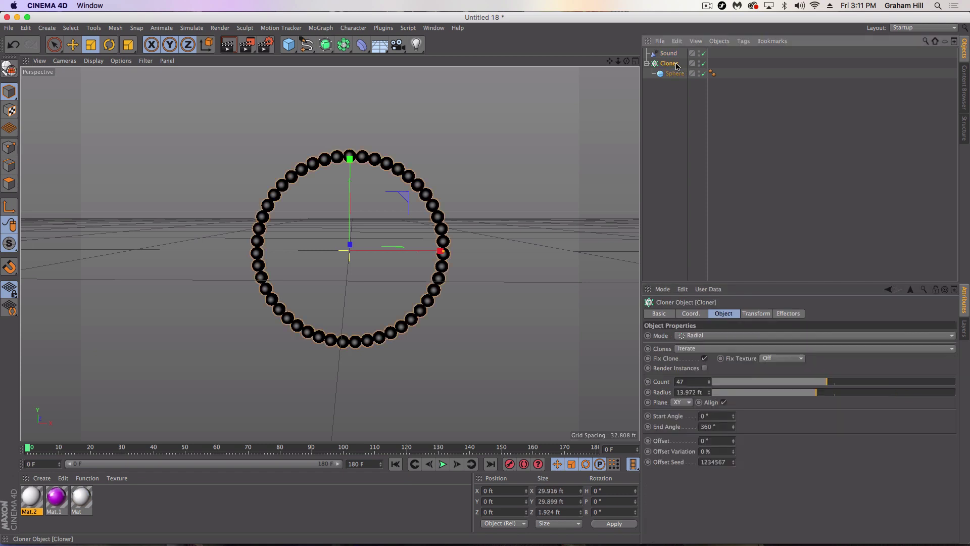
left_click(354, 27)
mouse_move(364, 45)
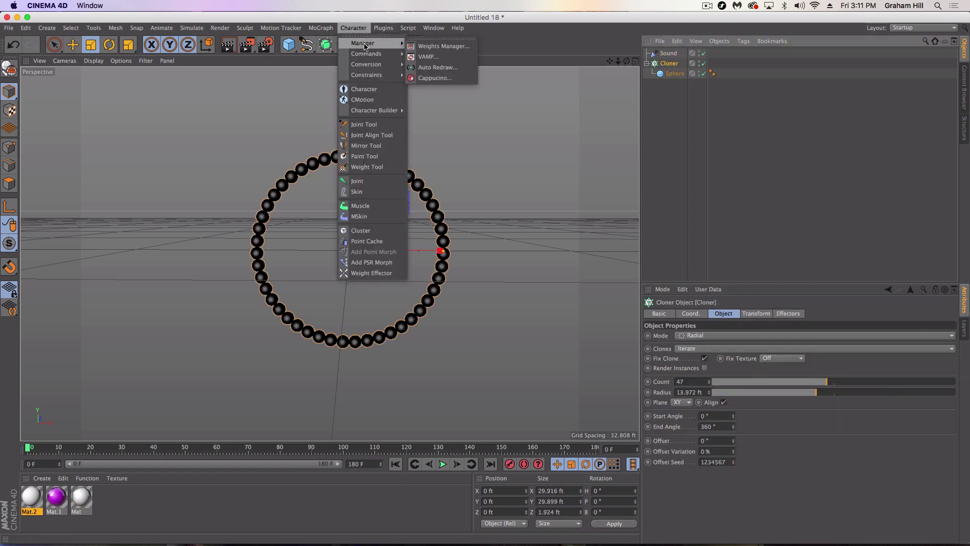
mouse_move(321, 27)
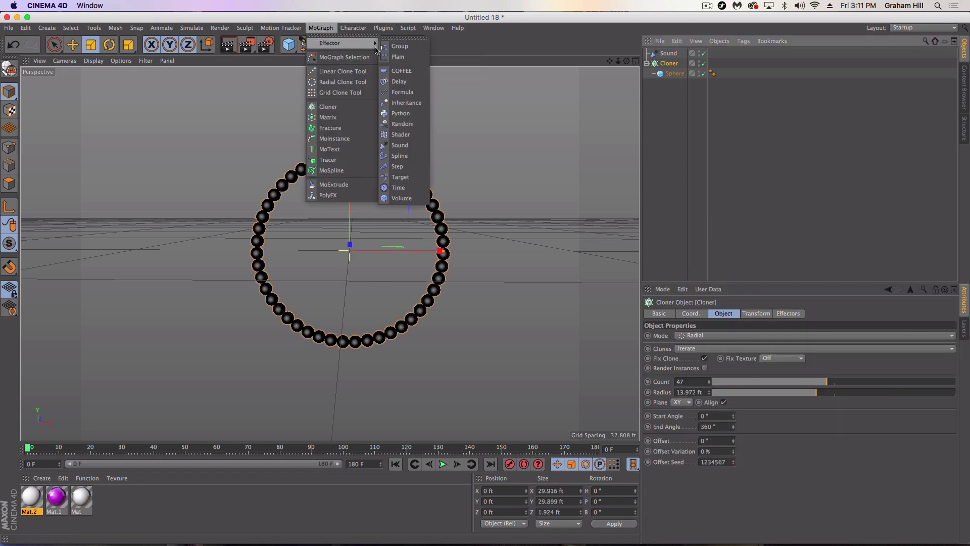
left_click(399, 82)
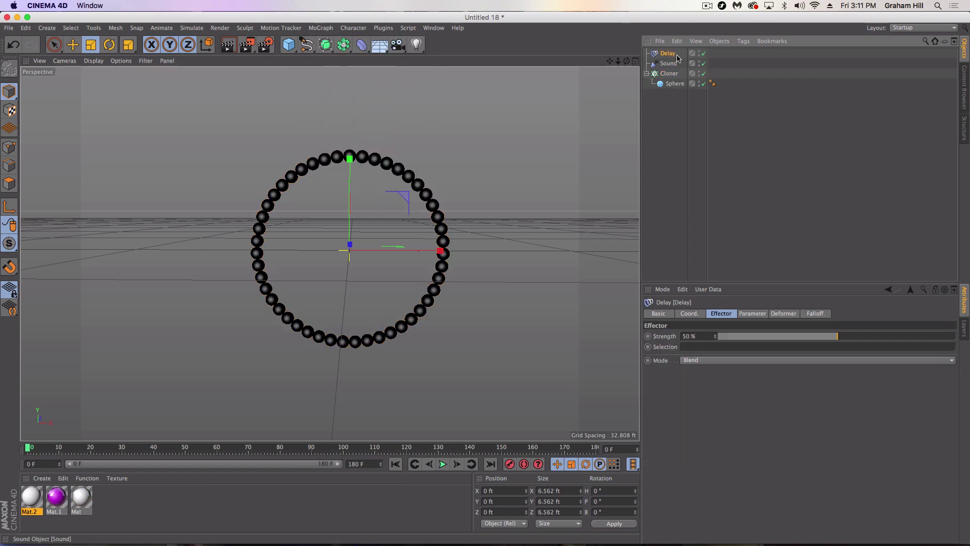
Step: Set the Delay effector's Strength to 80% and compare the playback with the effector disabled and enabled
left_click(852, 336)
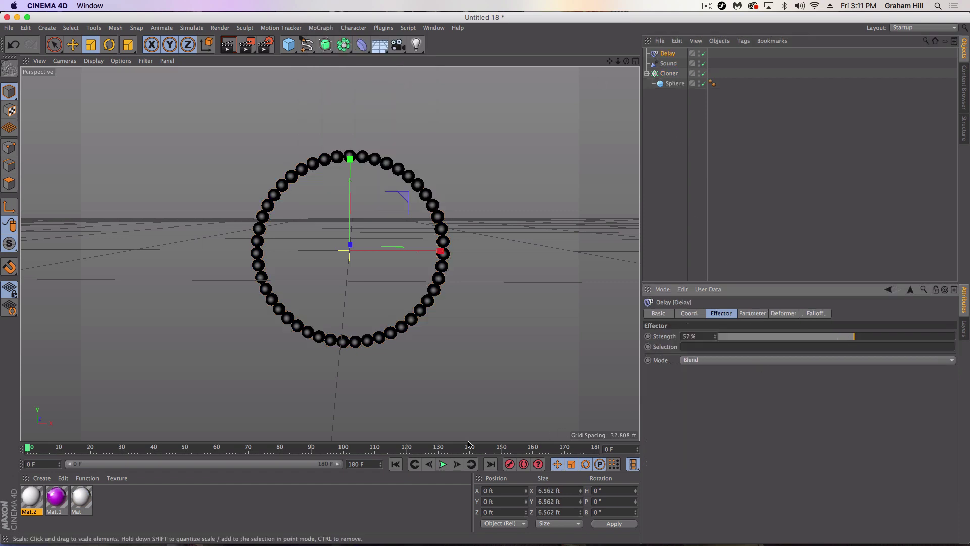
left_click(443, 465)
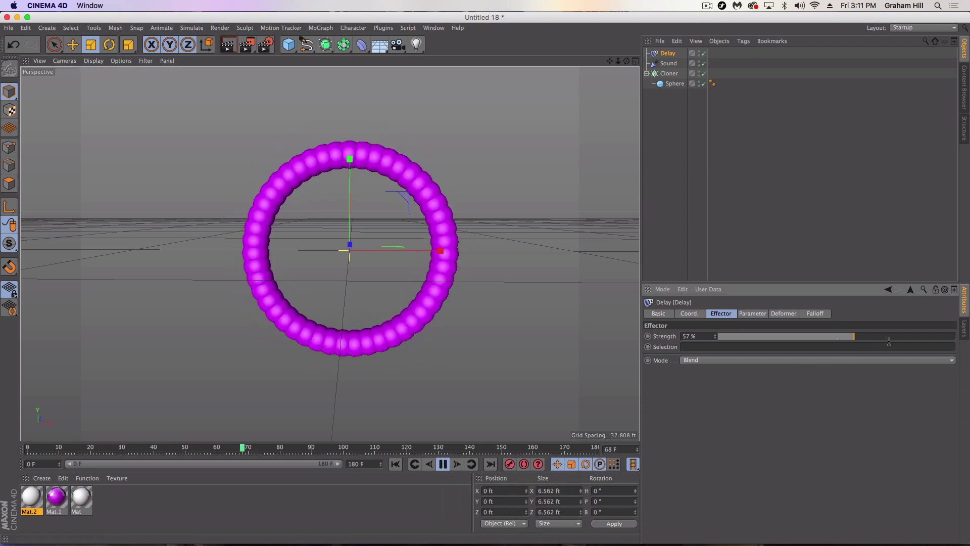
left_click(909, 337)
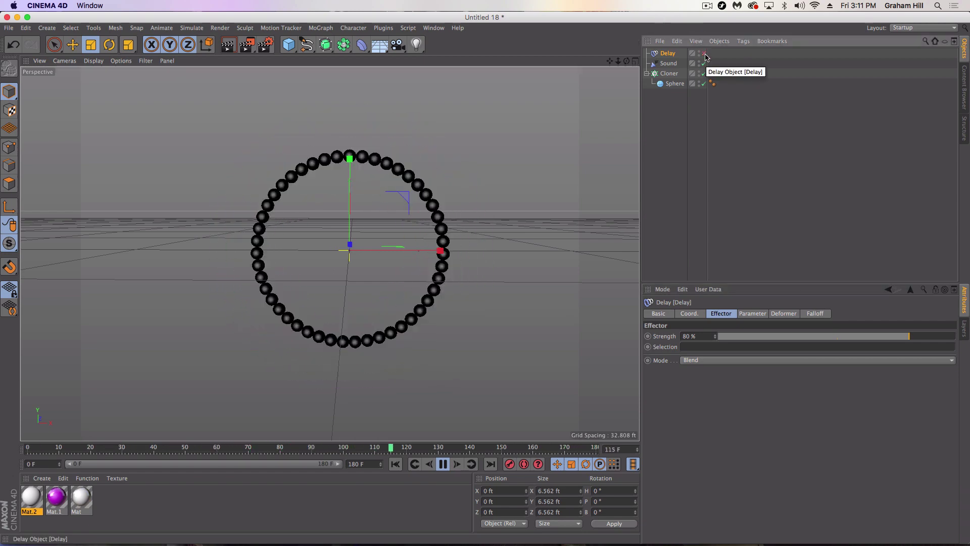
left_click(705, 53)
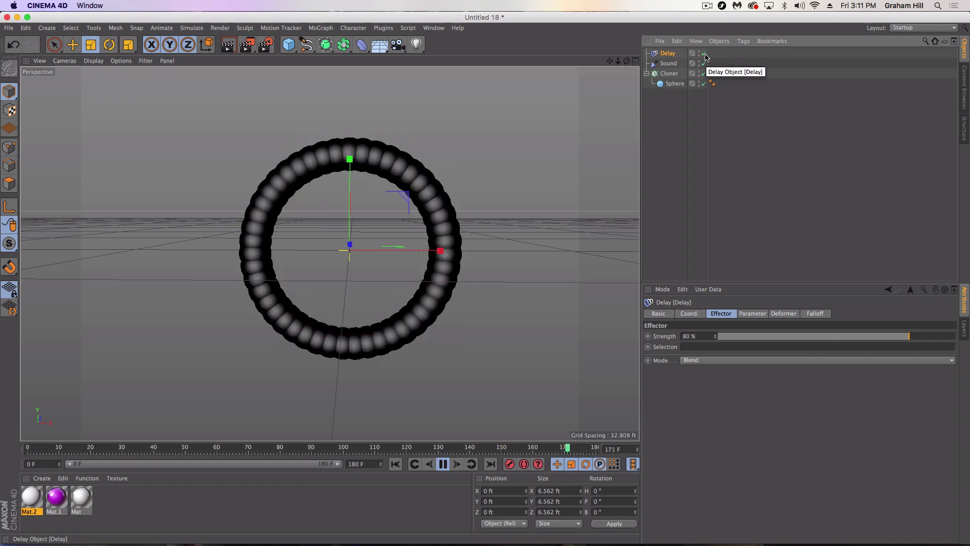
Step: Scale the cloned Sphere down to a radius of about 0.63 ft and play the animation to check it
left_click(675, 83)
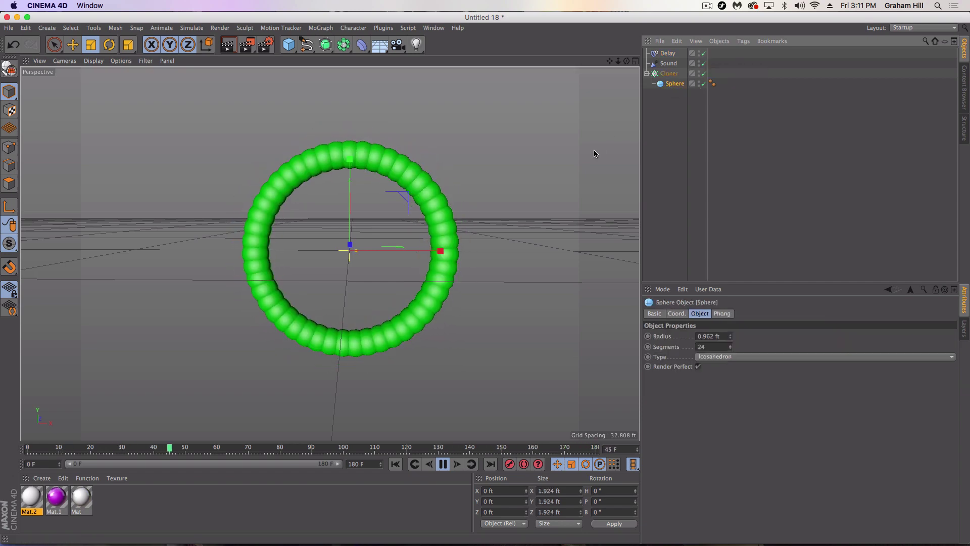
key("t")
left_click_drag(498, 225, 399, 234)
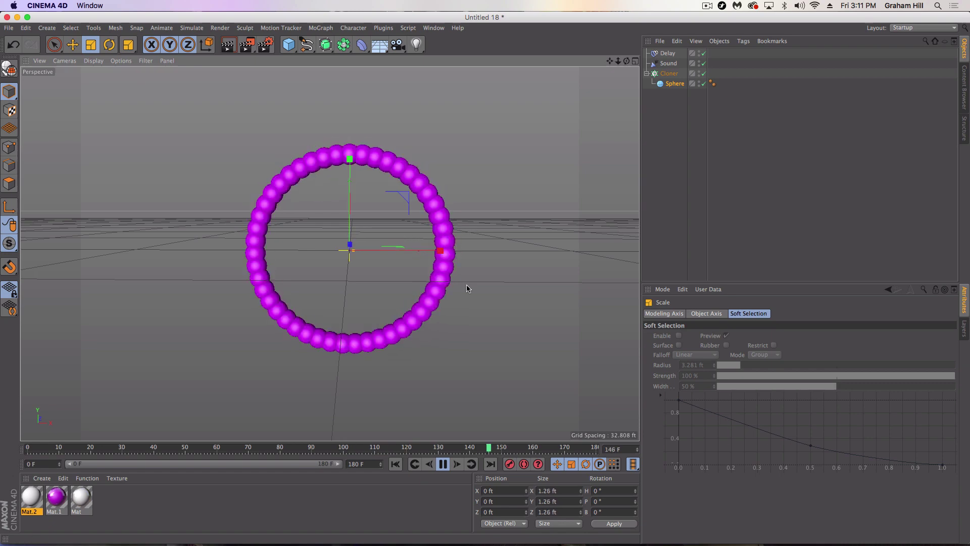
left_click(442, 464)
left_click(395, 464)
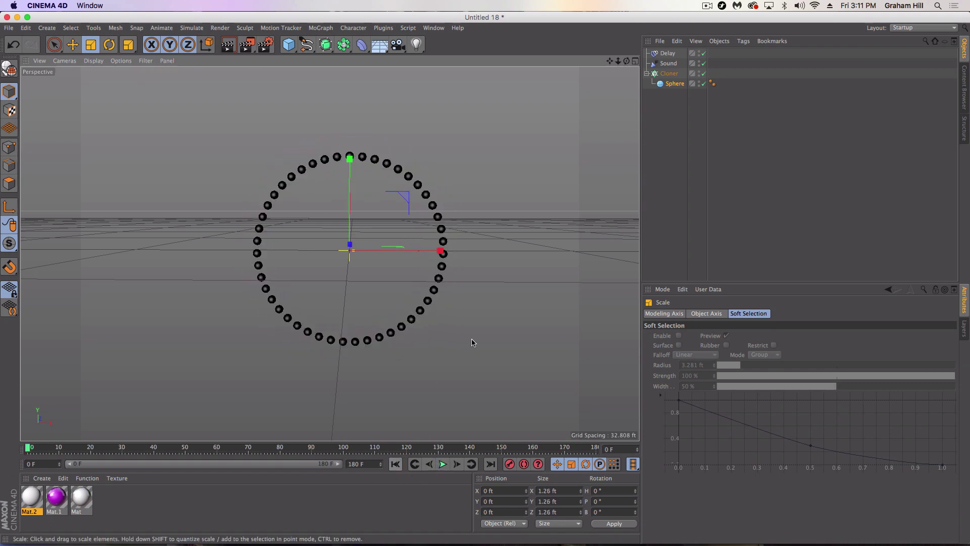
left_click(440, 463)
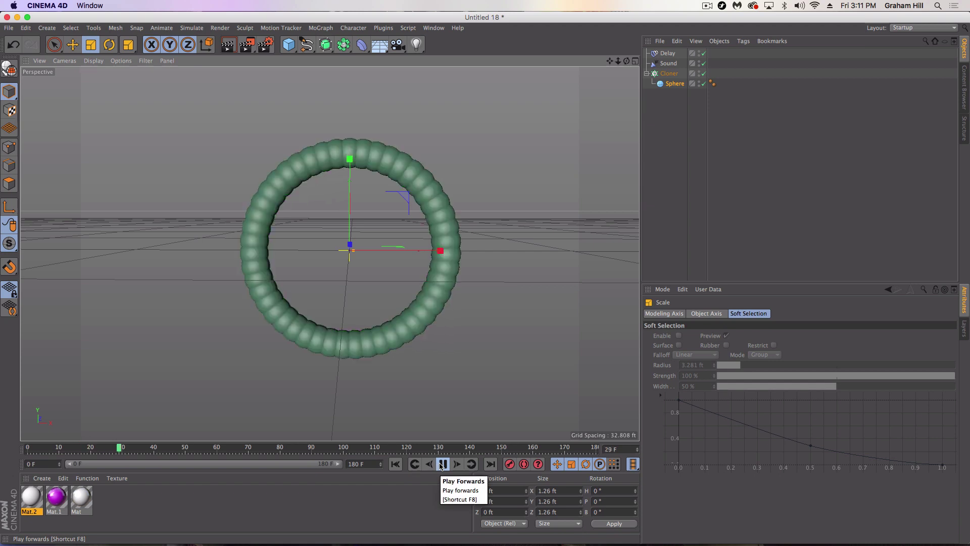
left_click(442, 463)
left_click(395, 464)
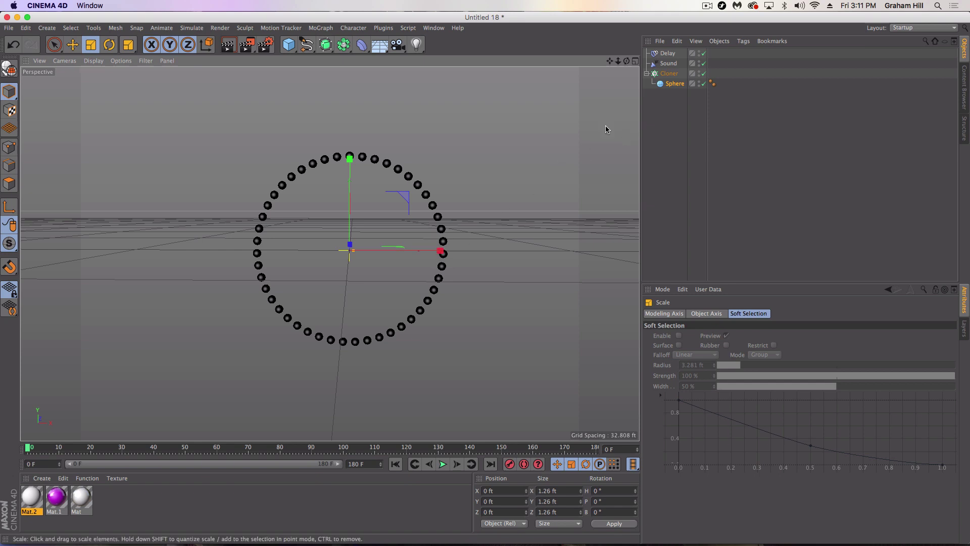
Step: Add a Rigid Body tag to the Sphere and set its Follow Position and Follow Rotation to 4
left_click(671, 83)
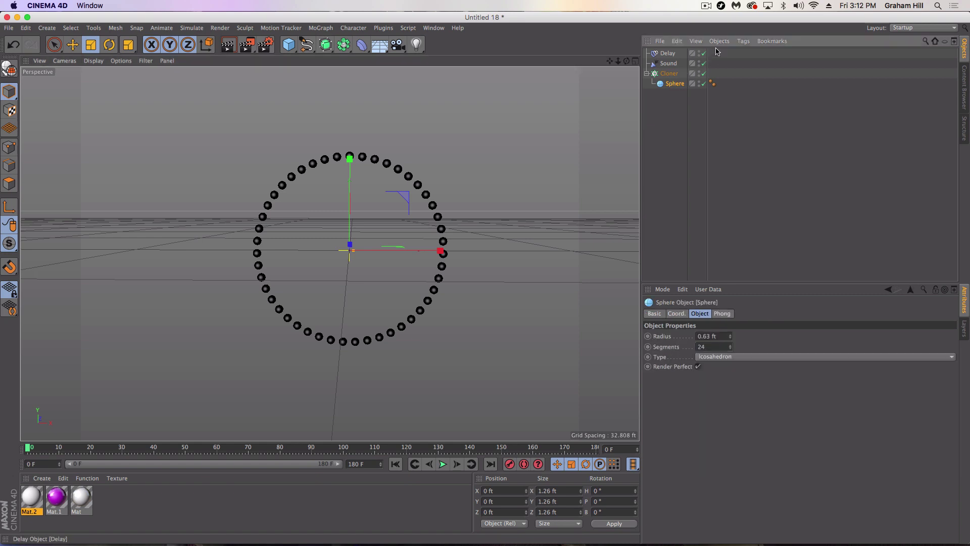
left_click(743, 41)
mouse_move(785, 145)
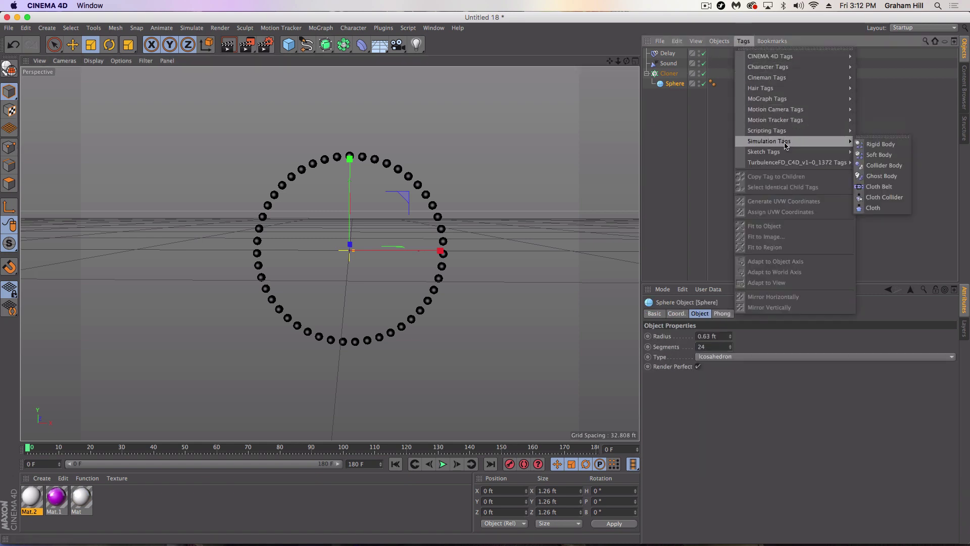
left_click(882, 145)
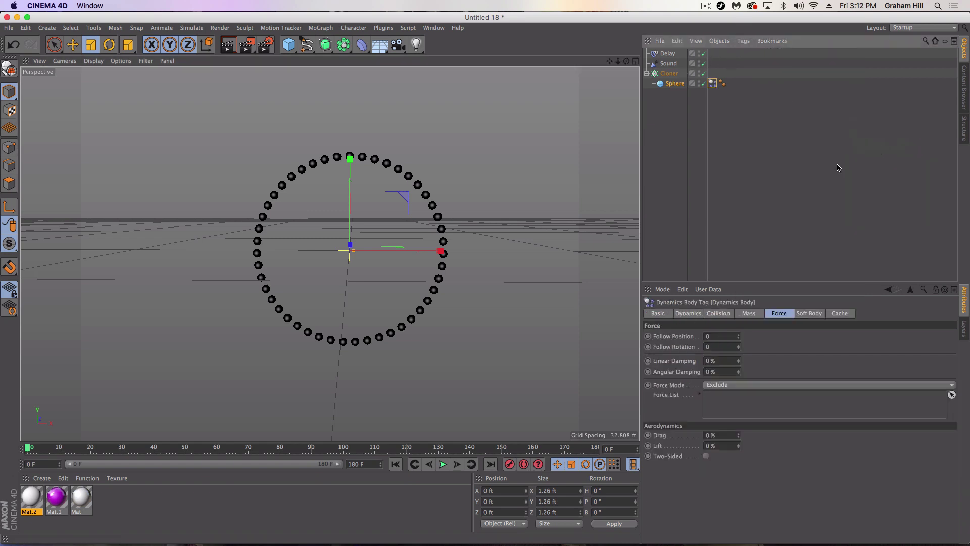
left_click(738, 335)
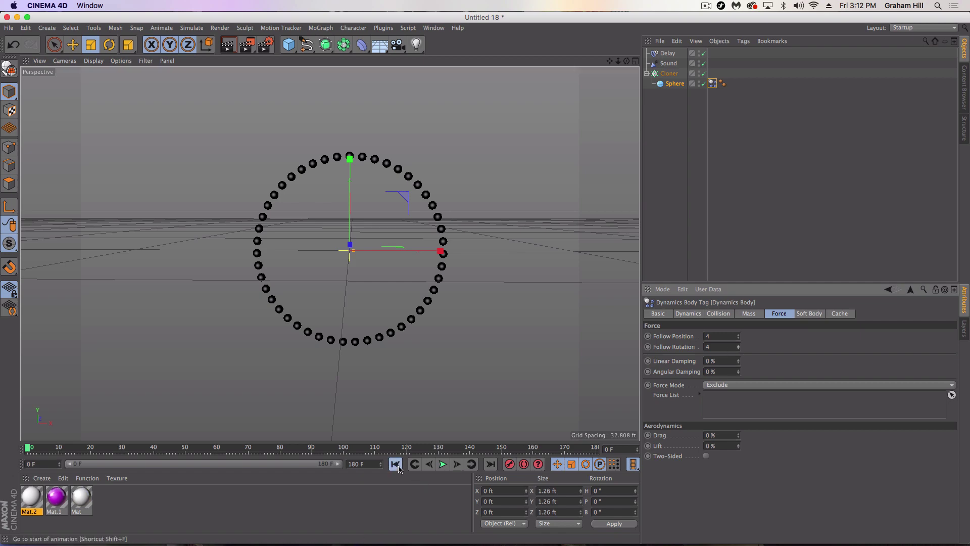
Step: Play the animation to check the dynamics and shorten its end frame to 178 F
left_click(442, 465)
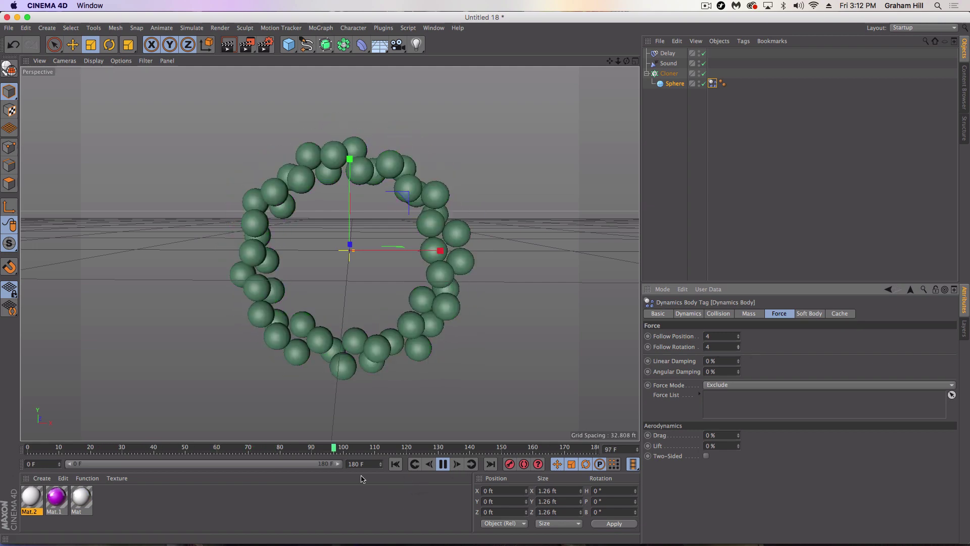
left_click(380, 466)
left_click(381, 466)
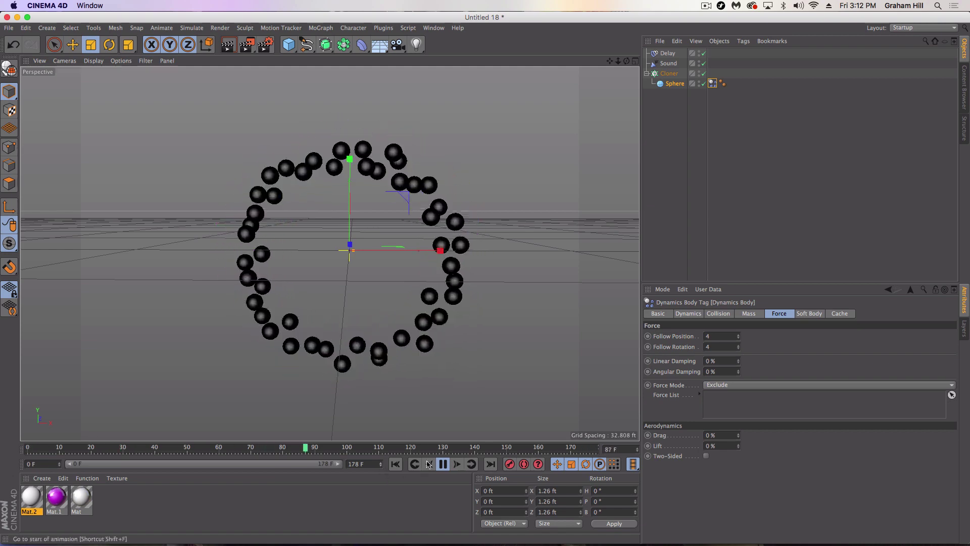
left_click(442, 463)
left_click(398, 464)
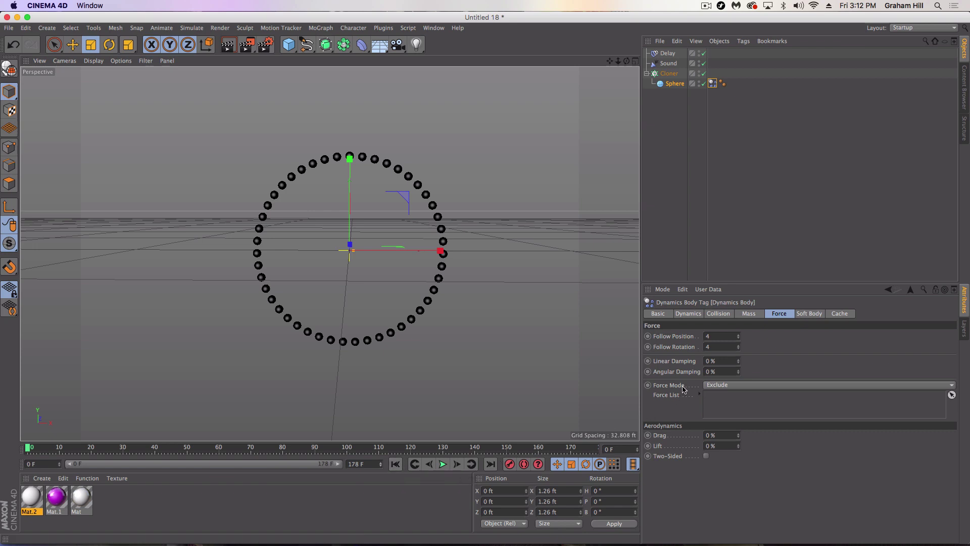
Step: Set the dynamics tag's Follow Position and Follow Rotation to 3, and play the animation to check the motion
left_click(739, 338)
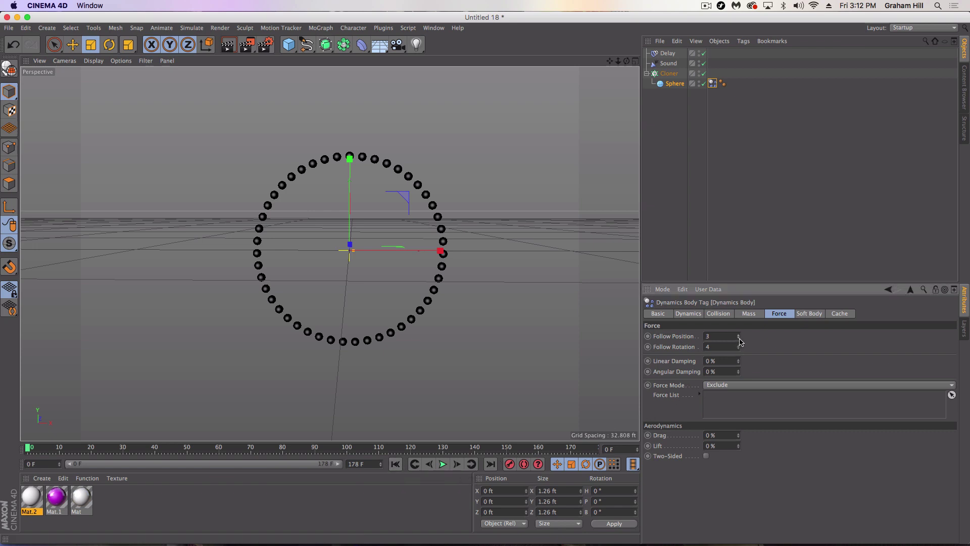
left_click(443, 464)
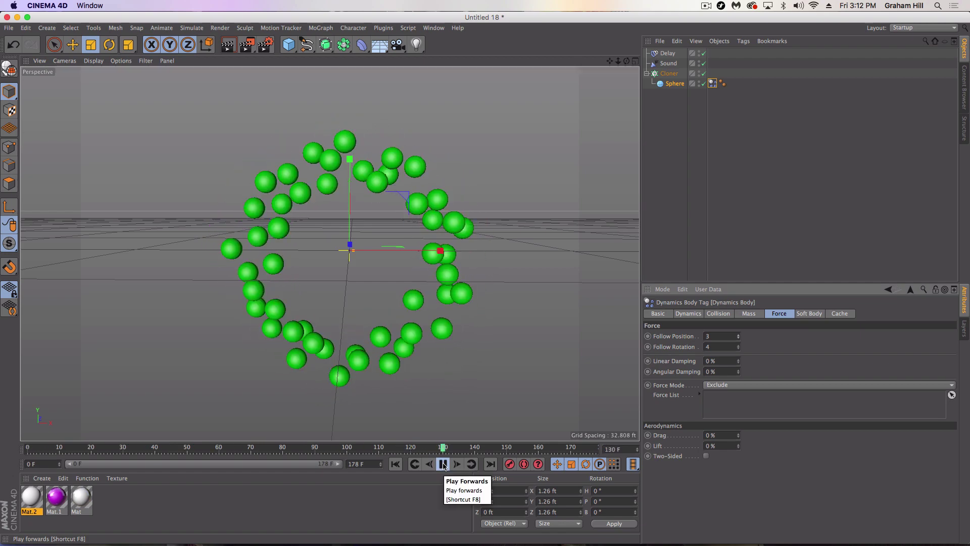
left_click(739, 349)
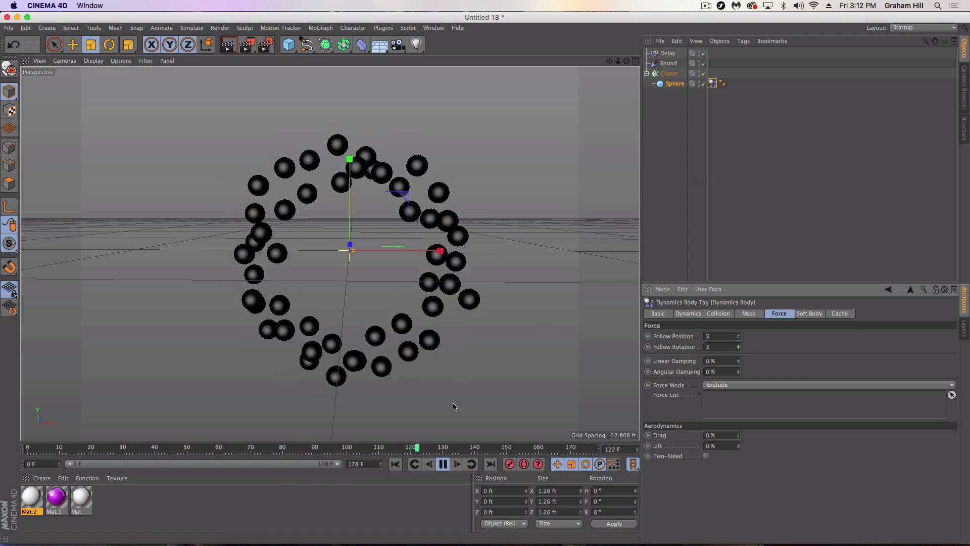
key("F8")
key("shift+f")
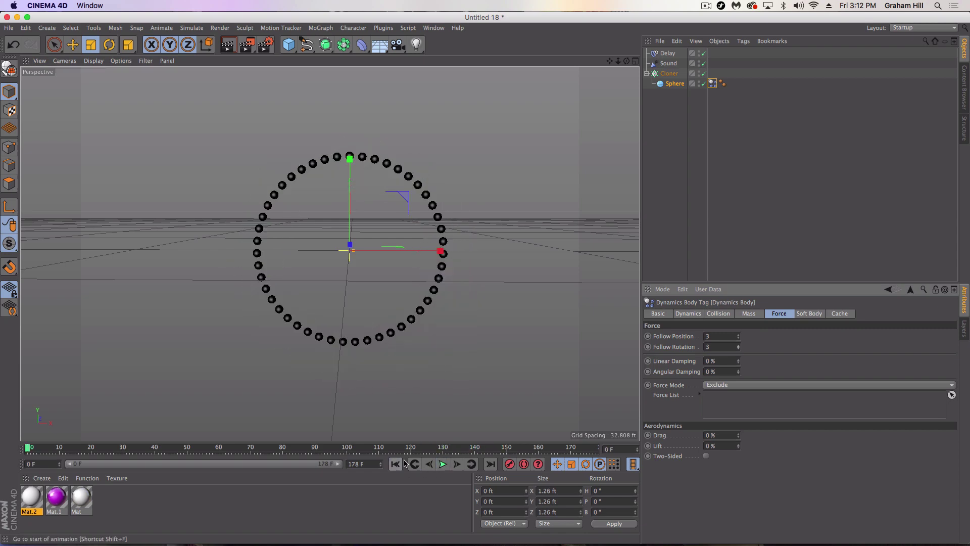
Step: Create a Platonic object and place it inside the Cloner above the Sphere
left_click(673, 84)
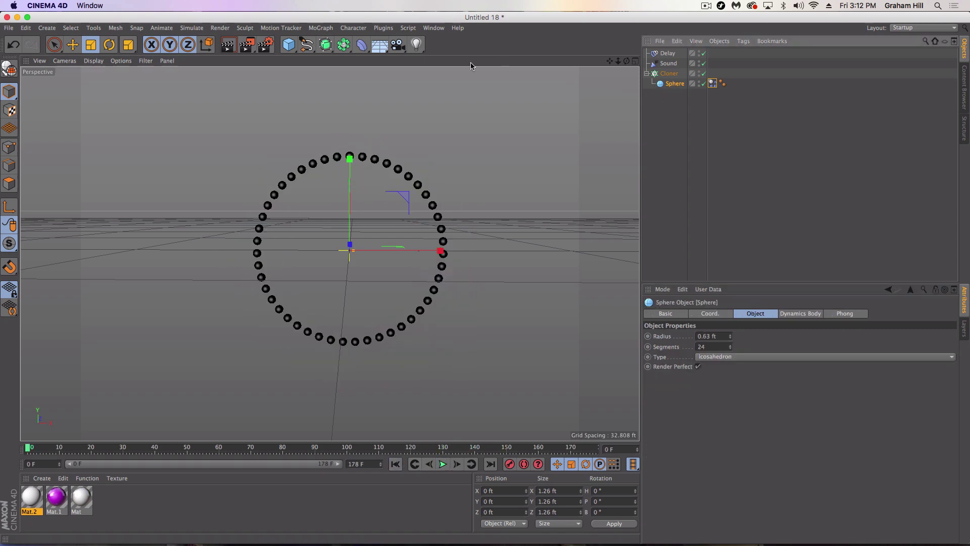
left_click(289, 45)
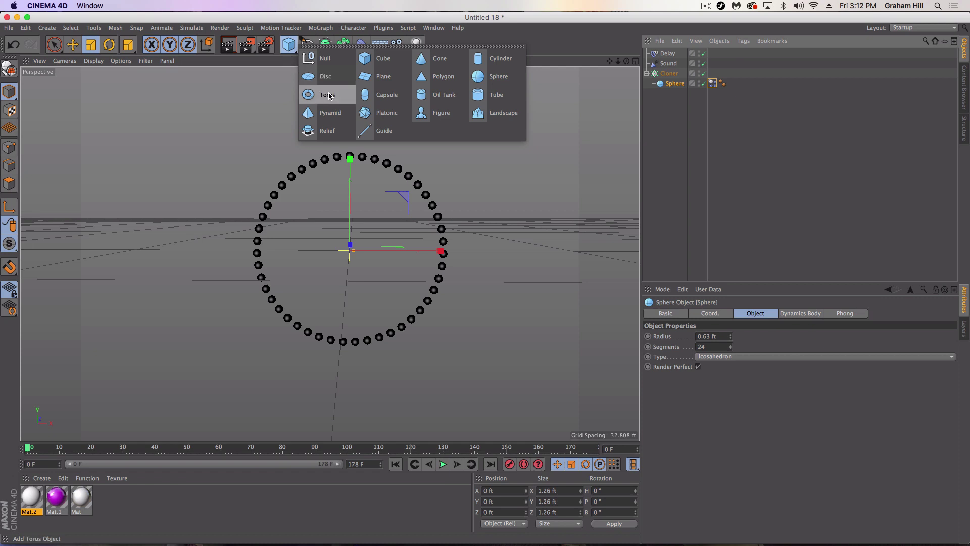
left_click(387, 113)
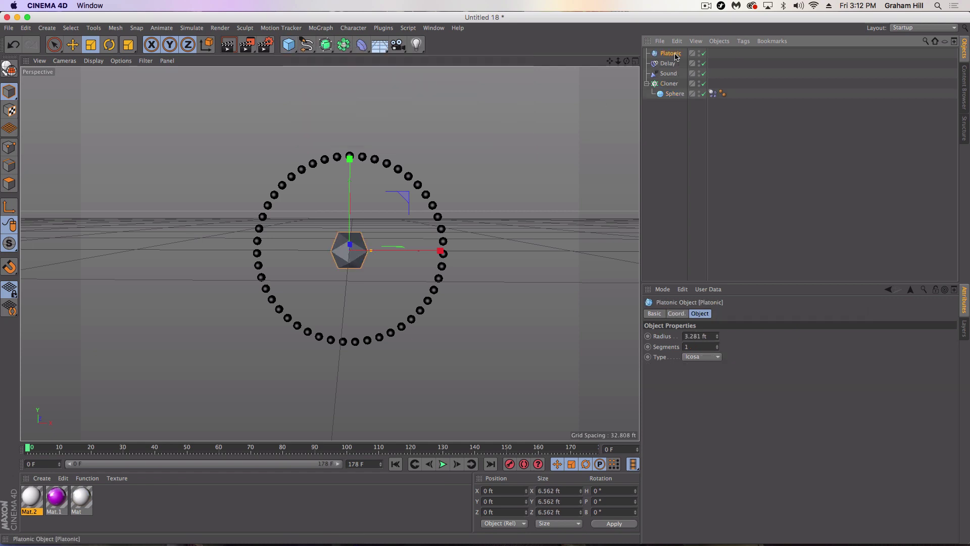
left_click_drag(672, 86, 673, 87)
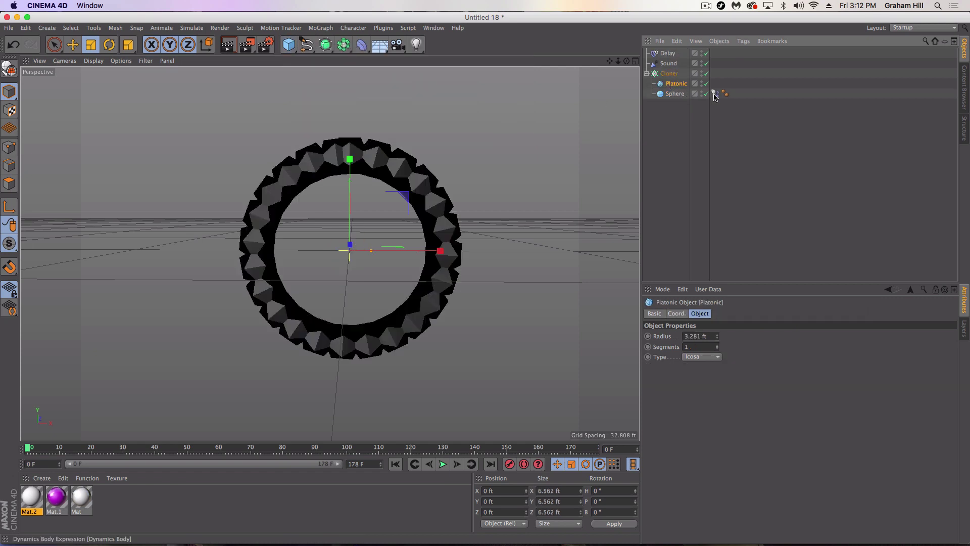
Step: Move the Sphere's dynamics tag to the Platonic and delete the Sphere from the Cloner
left_click(715, 94)
left_click(675, 93)
key("Delete")
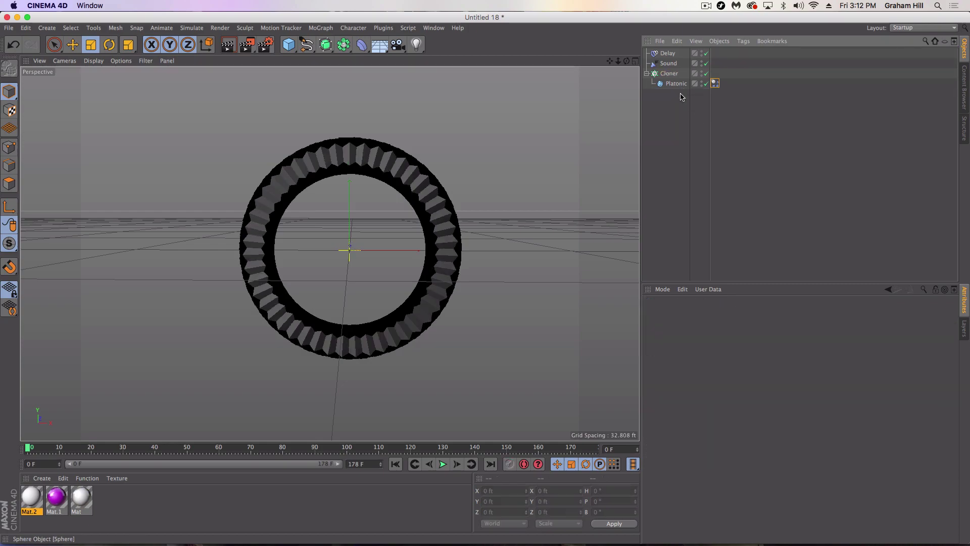
Step: Scale the Platonic down to about 3.82 ft in size during playback, and return the animation to frame 0
left_click(443, 463)
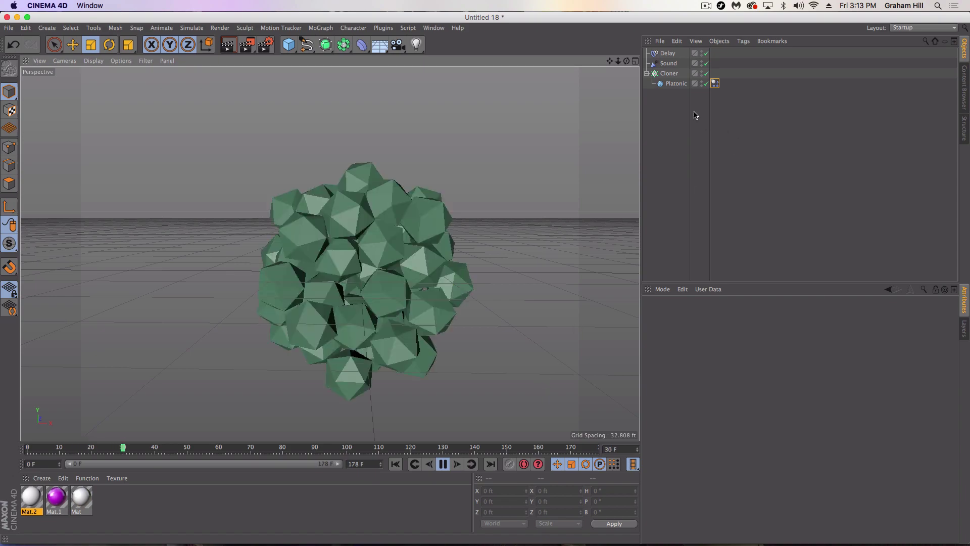
left_click(669, 73)
key("t")
left_click_drag(531, 197, 418, 221)
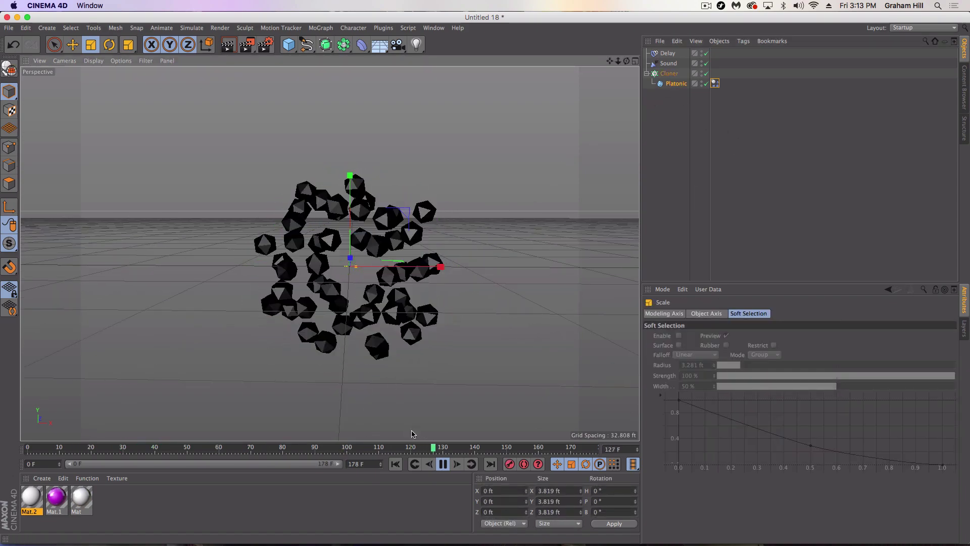
left_click(394, 464)
left_click(394, 465)
Step: Play the animation to frame 53 and render the view to check how the Platonic clones look
middle_click_drag(321, 332, 323, 324, "alt")
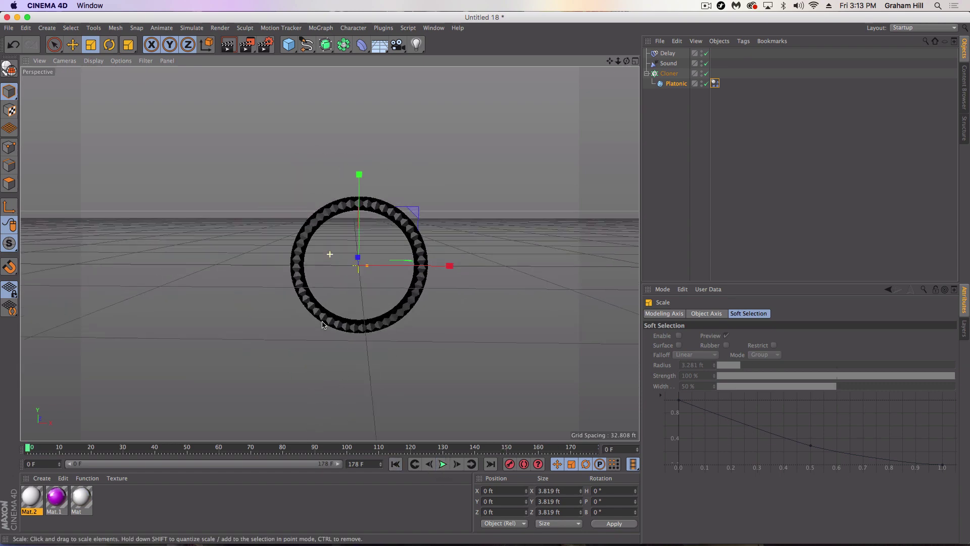
left_click(443, 464)
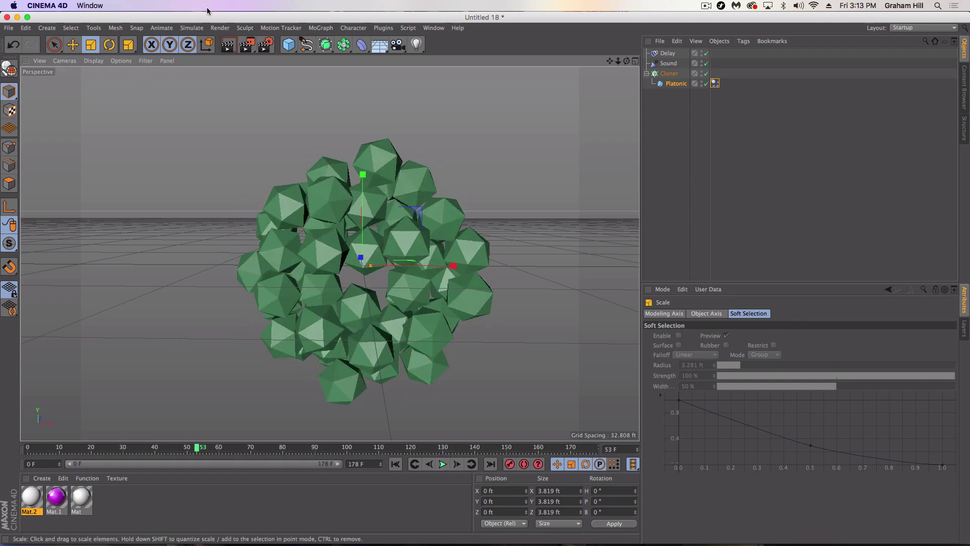
left_click(228, 47)
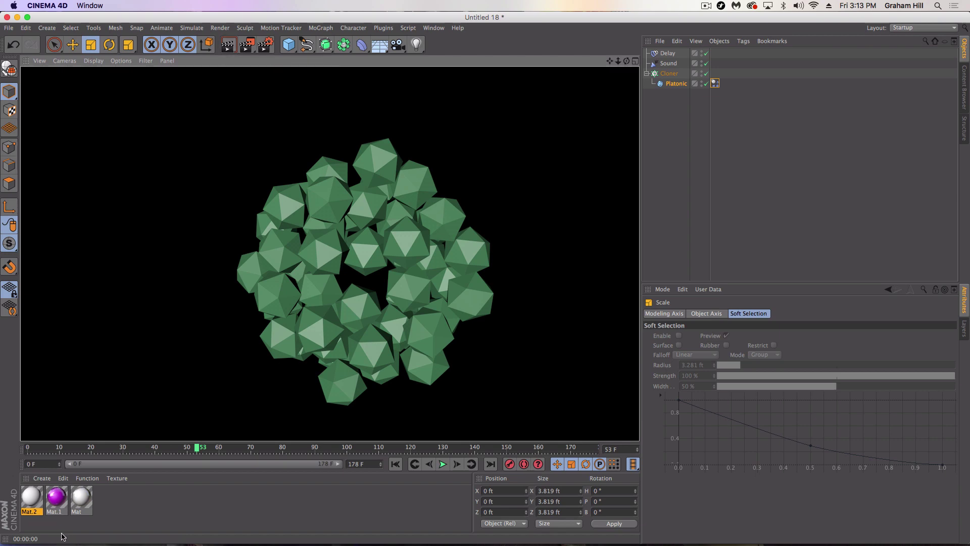
left_click(130, 510)
Step: Create a new material and load the MoGraph Color Shader as the texture of its color channel
left_click(42, 478)
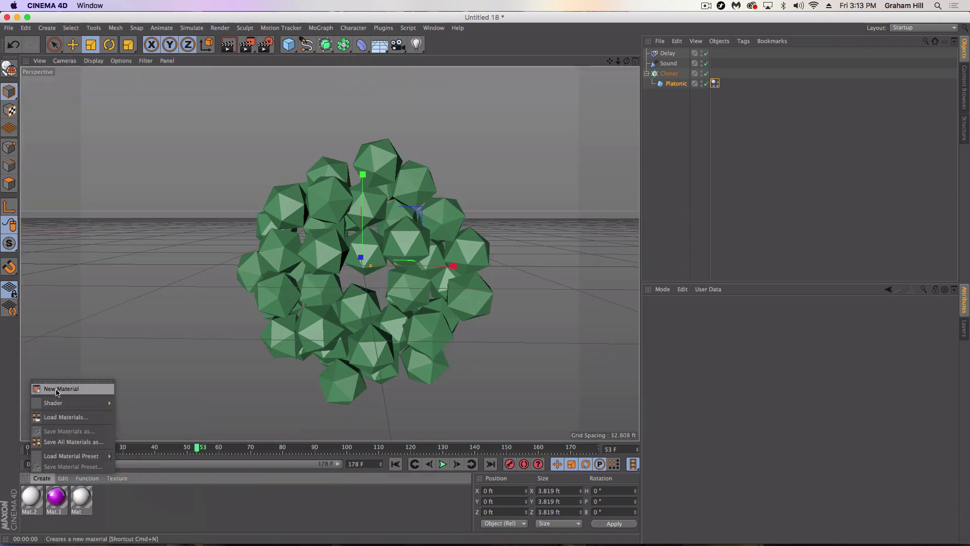
left_click(55, 389)
double_click(32, 501)
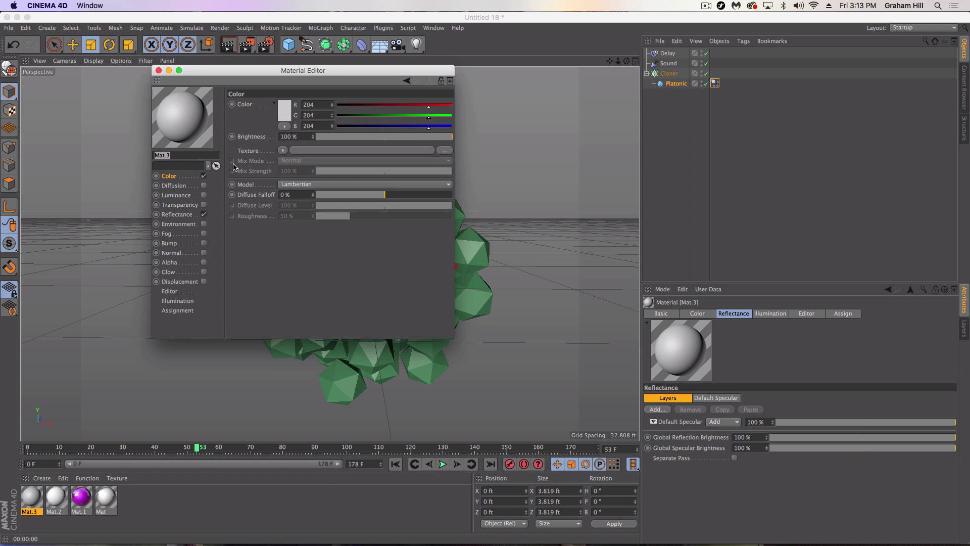
left_click(282, 151)
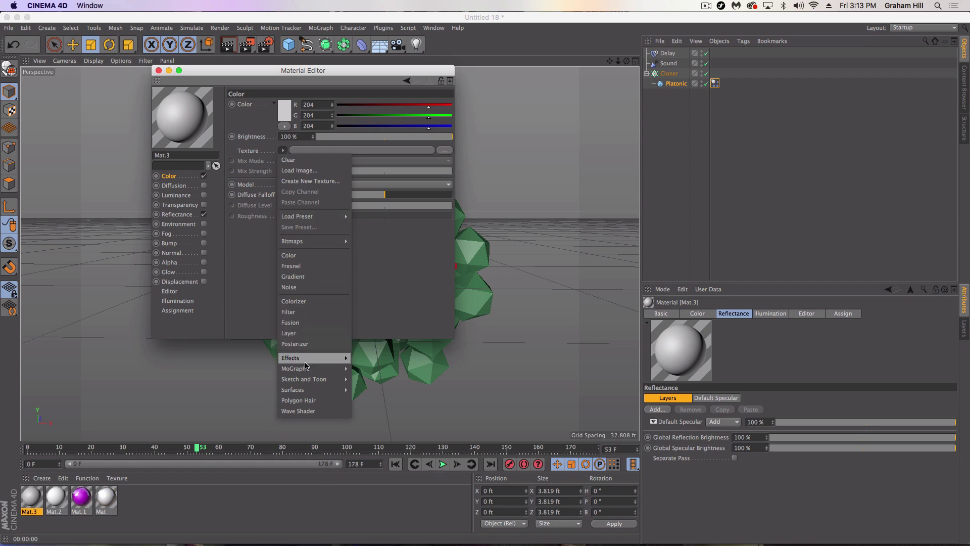
mouse_move(309, 369)
left_click(374, 390)
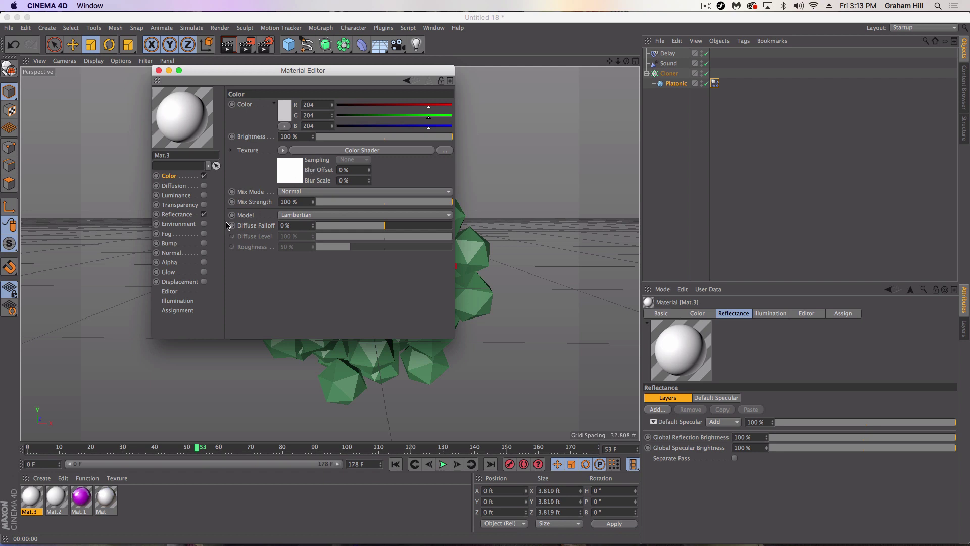
Step: Add a Reflection (Legacy) layer to the material's reflectance and set a Fresnel texture as its layer mask
left_click(182, 216)
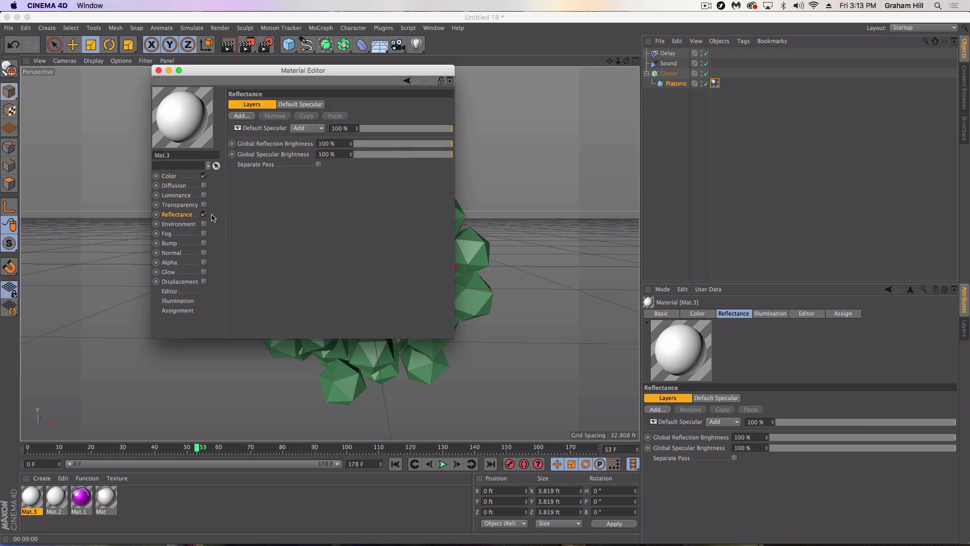
left_click(241, 117)
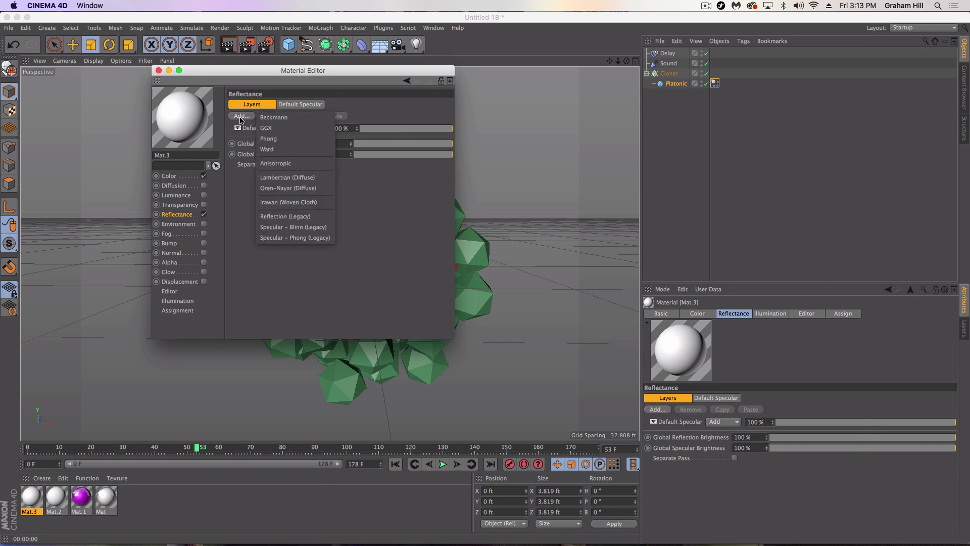
left_click(280, 216)
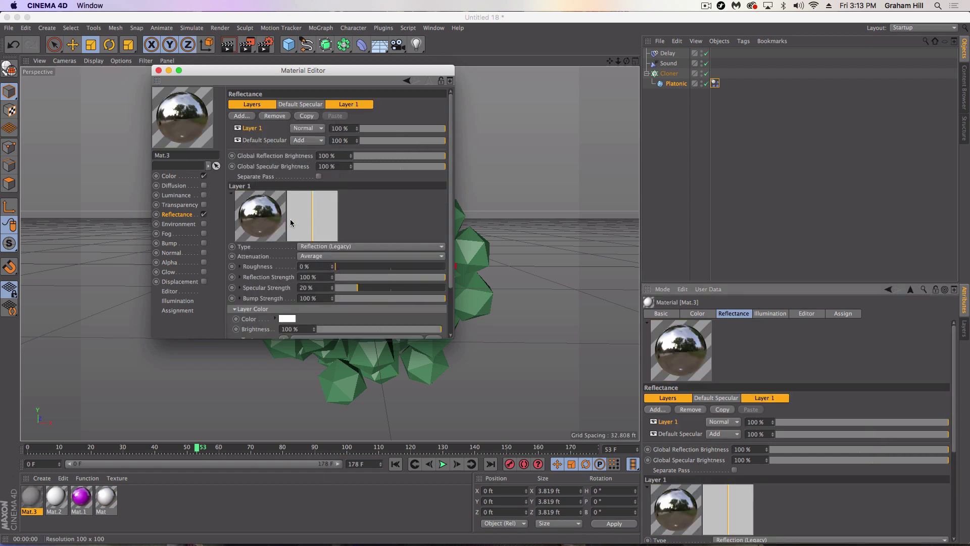
scroll(255, 292, "down", 5)
left_click(236, 316)
scroll(266, 314, "down", 2)
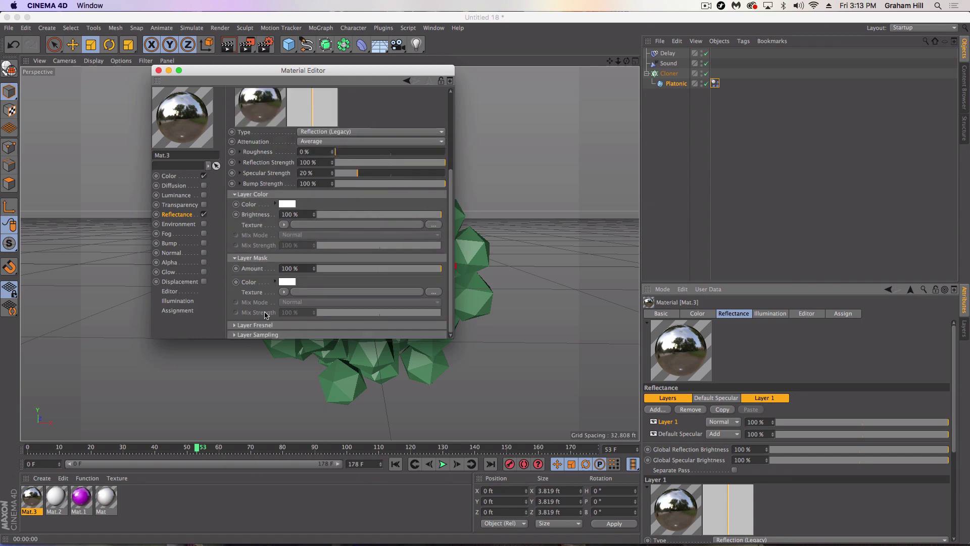
left_click(284, 292)
left_click(313, 137)
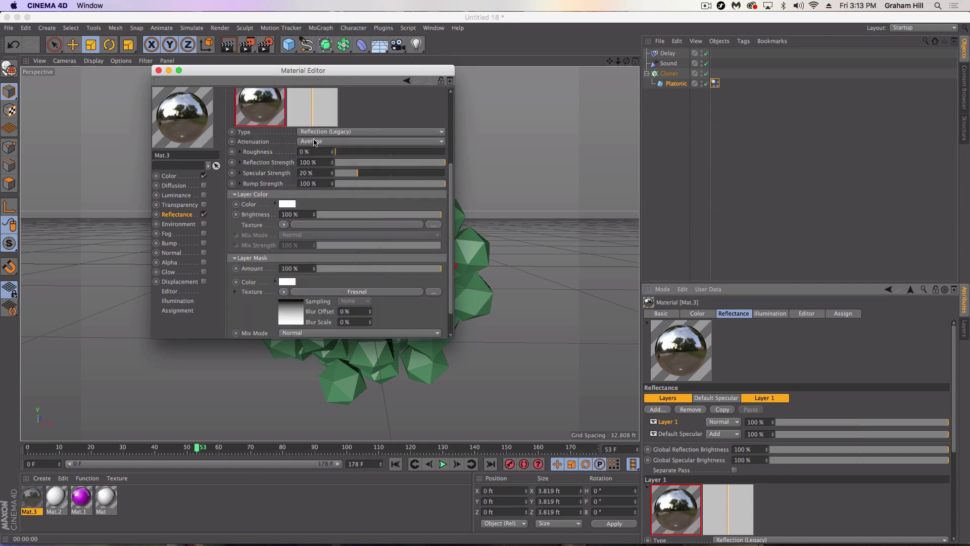
left_click(158, 70)
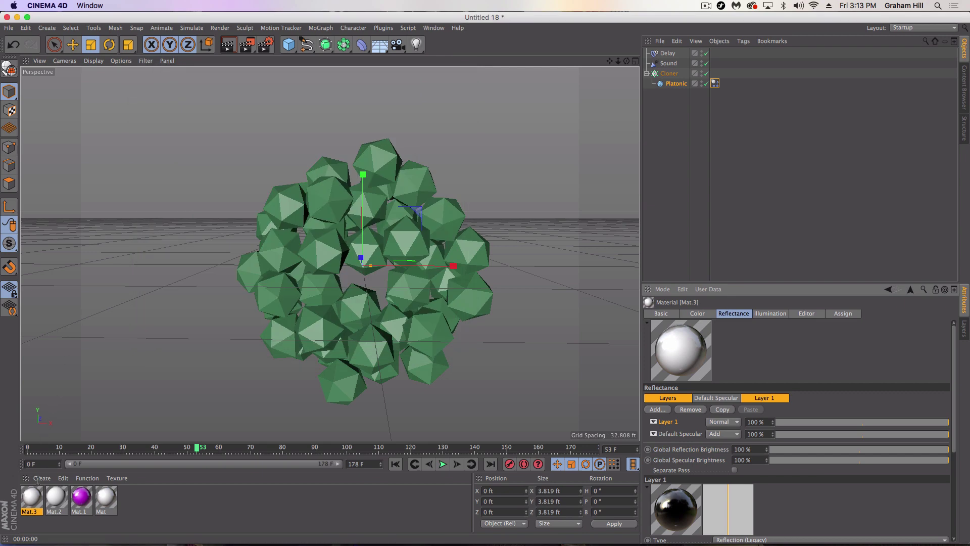
Step: Apply Mat.3 to the Cloner and move its texture tag to the Platonic, test-rendering the view each time
left_click_drag(580, 169, 672, 74)
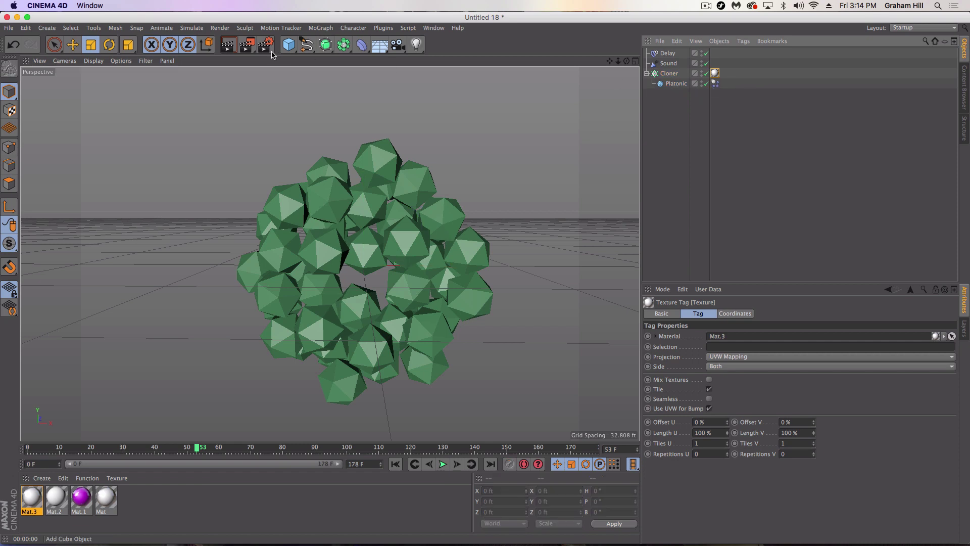
left_click(228, 47)
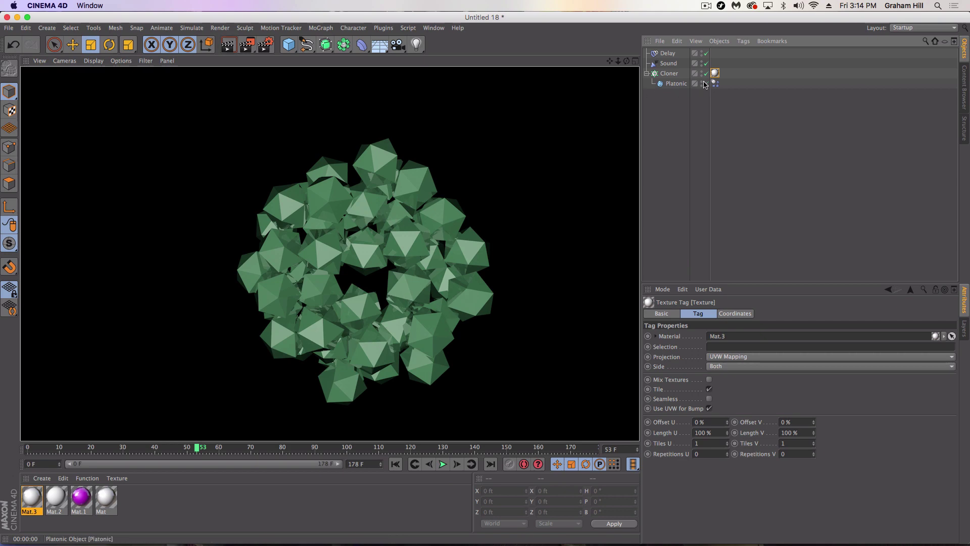
left_click_drag(680, 85, 681, 84)
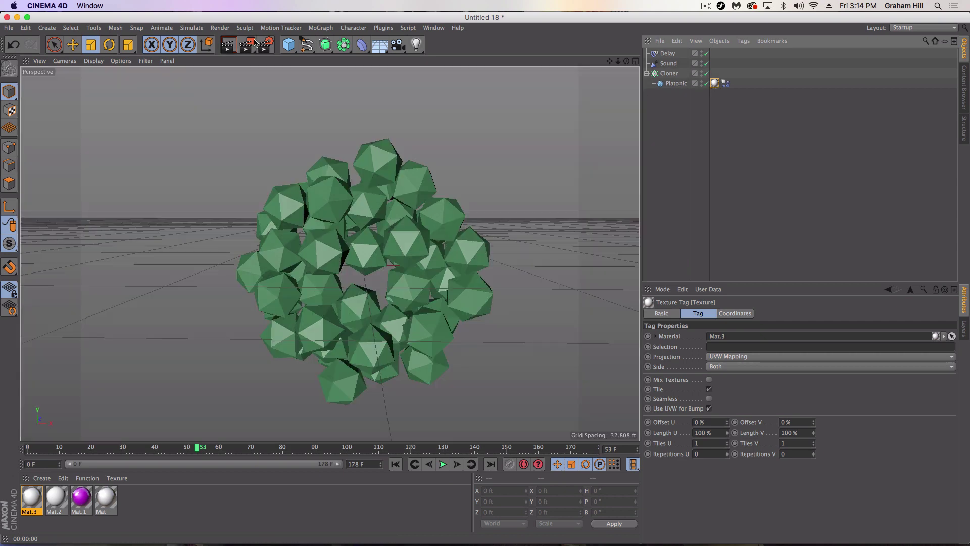
key("super+r")
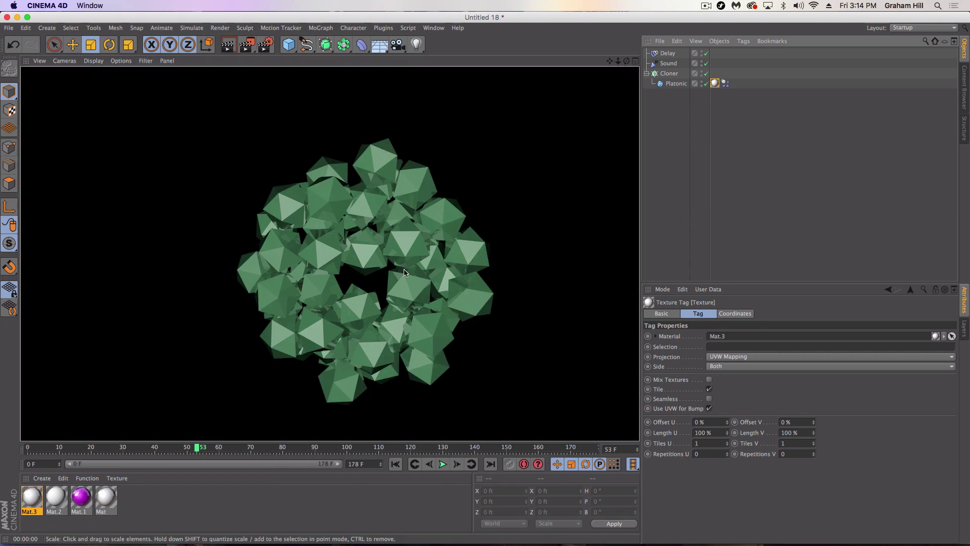
left_click(223, 130)
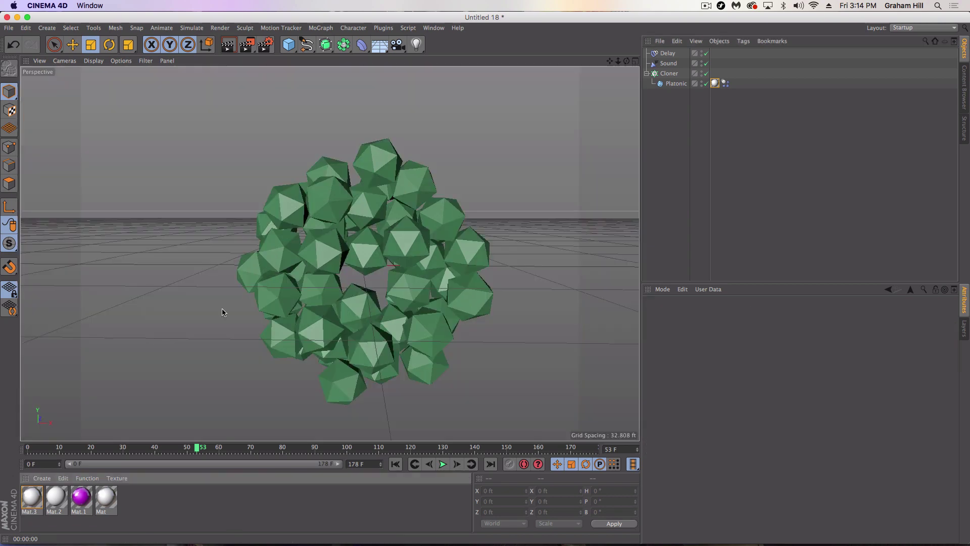
Step: Add a Sky object to the scene and create a new material for it
left_click_drag(378, 46, 420, 78)
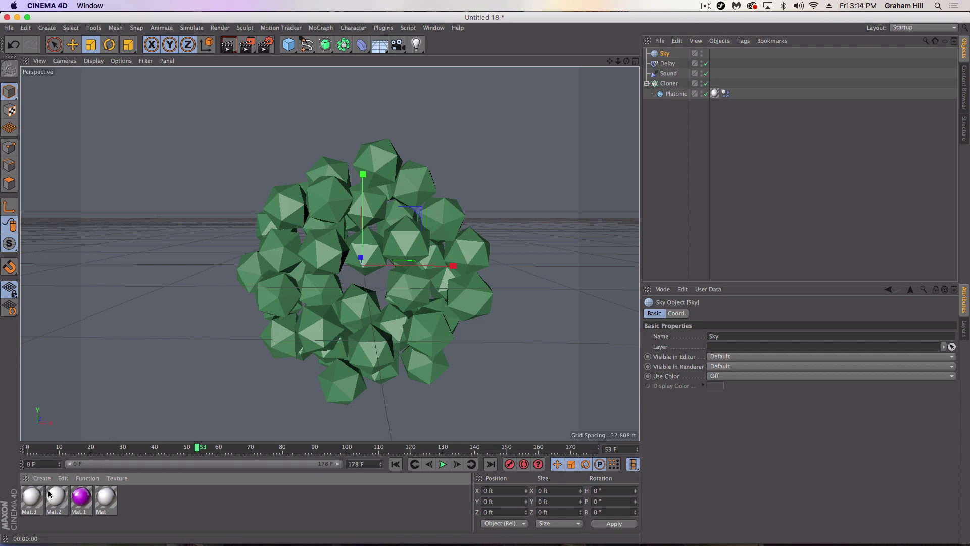
left_click(44, 483)
left_click(51, 394)
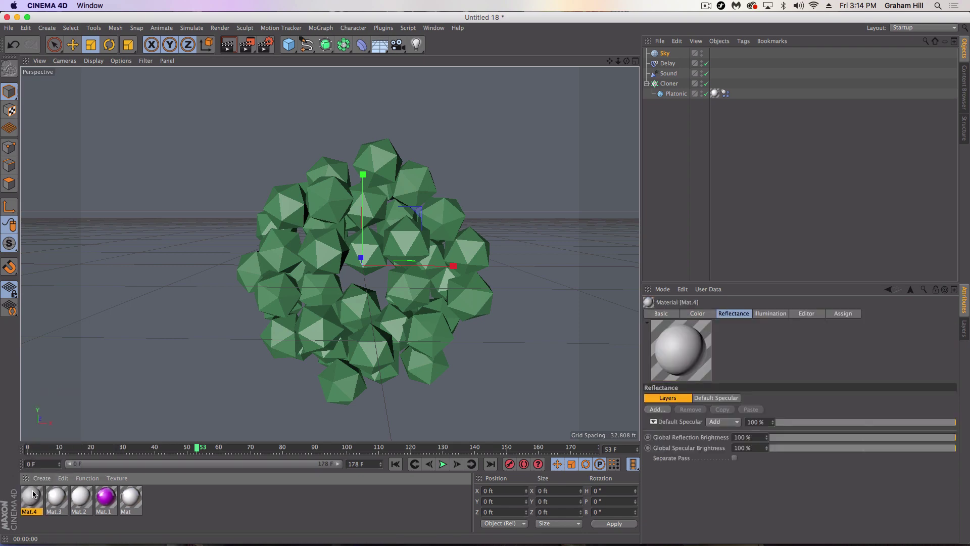
Step: Disable reflectance on Mat.4 and set its color to white (255, 255, 255)
double_click(32, 496)
left_click(205, 215)
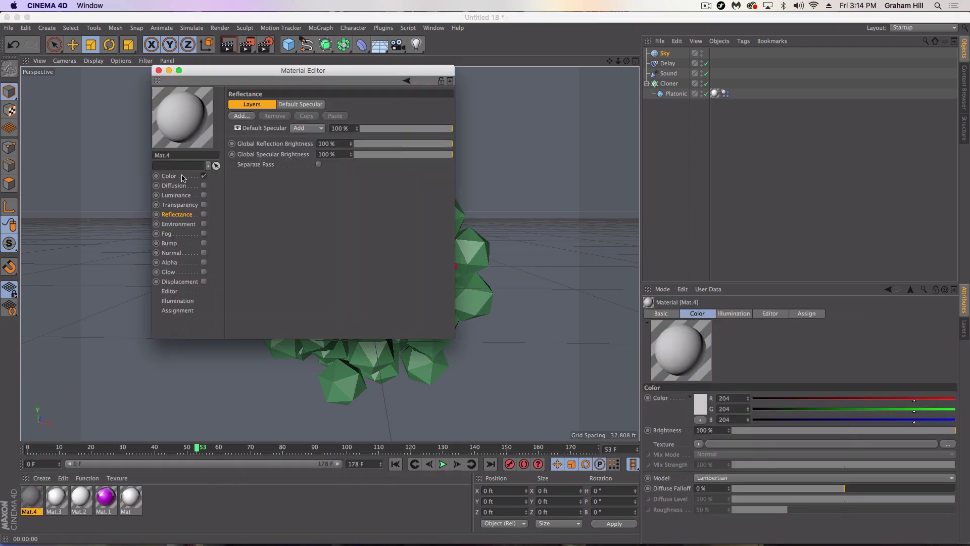
left_click(178, 176)
left_click(284, 114)
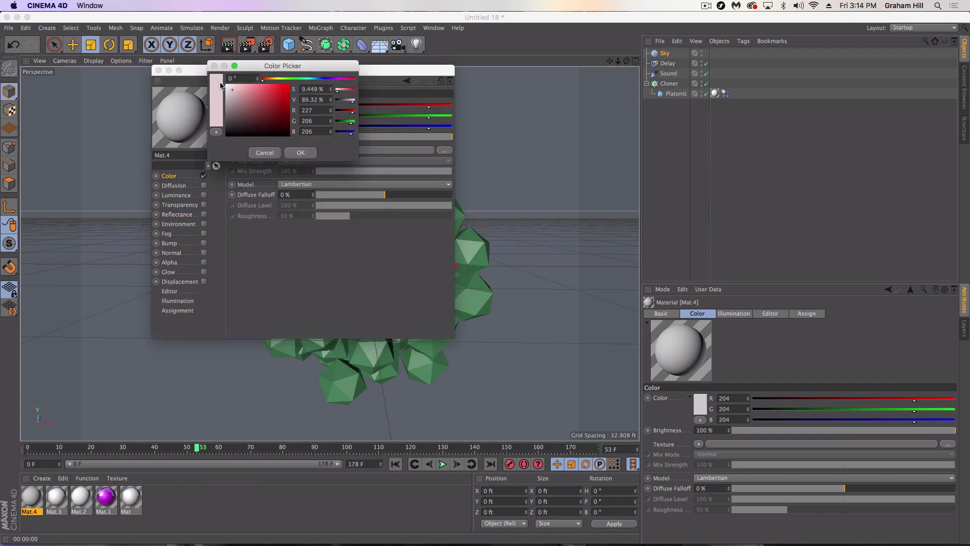
left_click(309, 152)
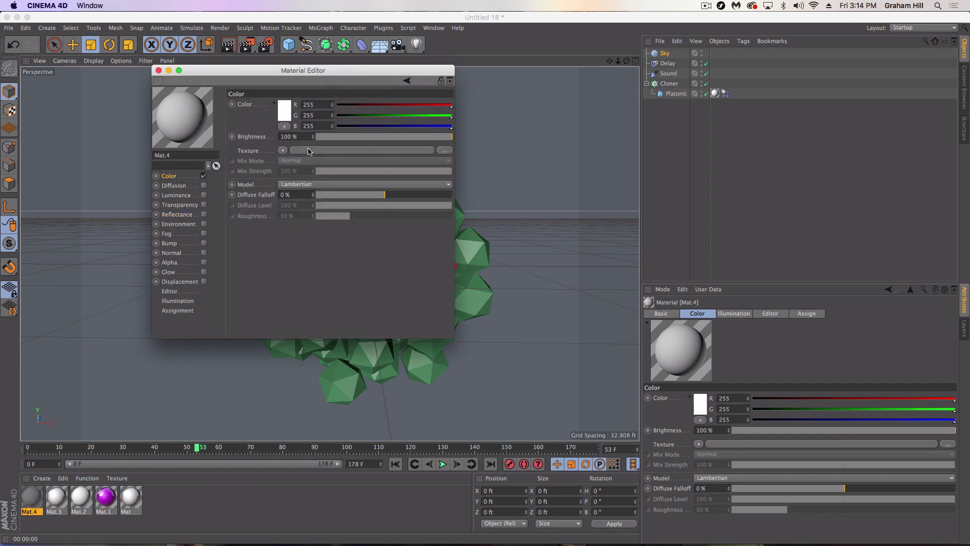
left_click(158, 70)
Step: Apply Mat.4 to the Sky and check the result with a test render and playback
left_click_drag(30, 498, 99, 301)
left_click(229, 45)
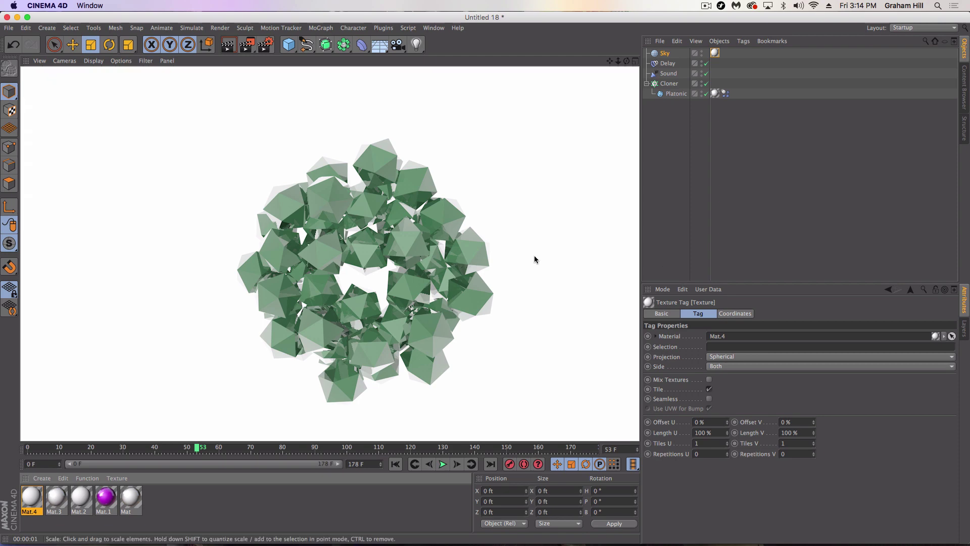
left_click(430, 277)
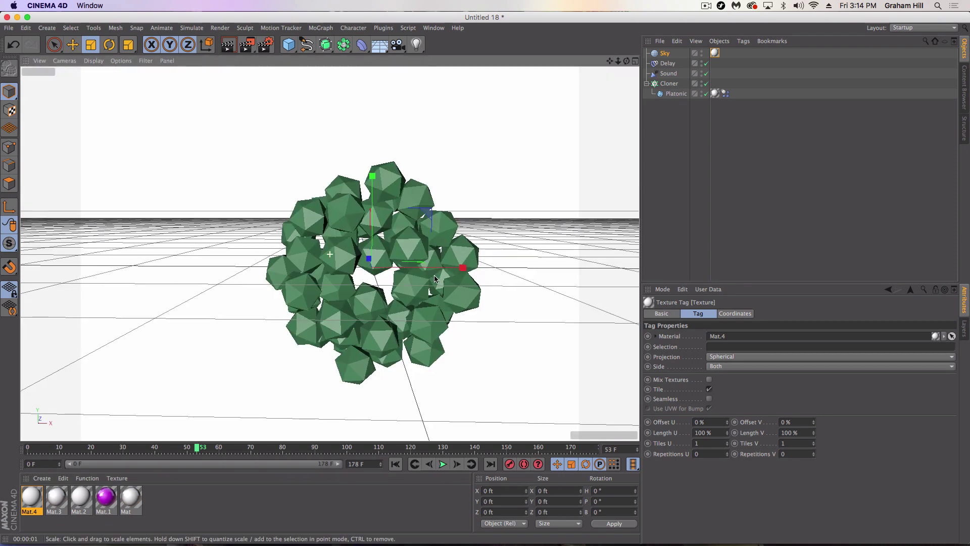
left_click(443, 465)
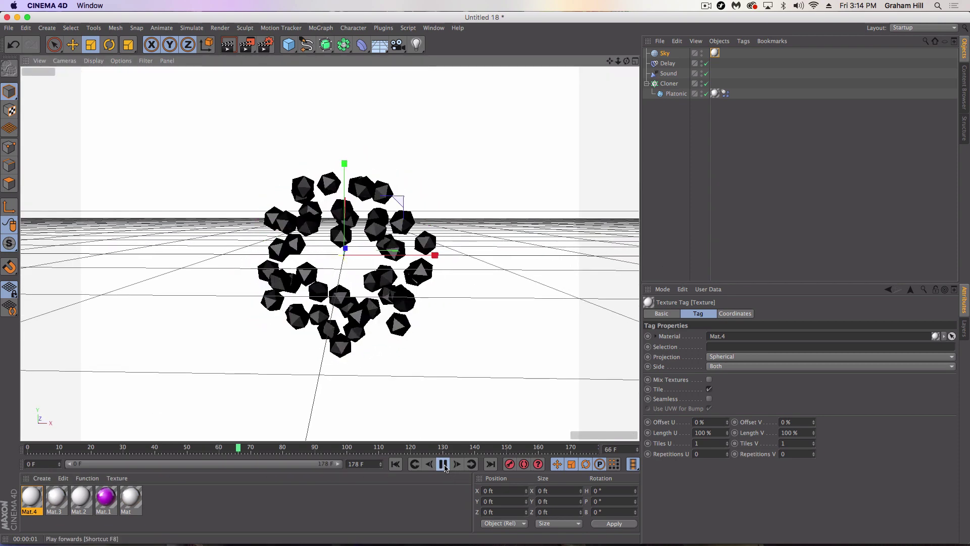
left_click(444, 464)
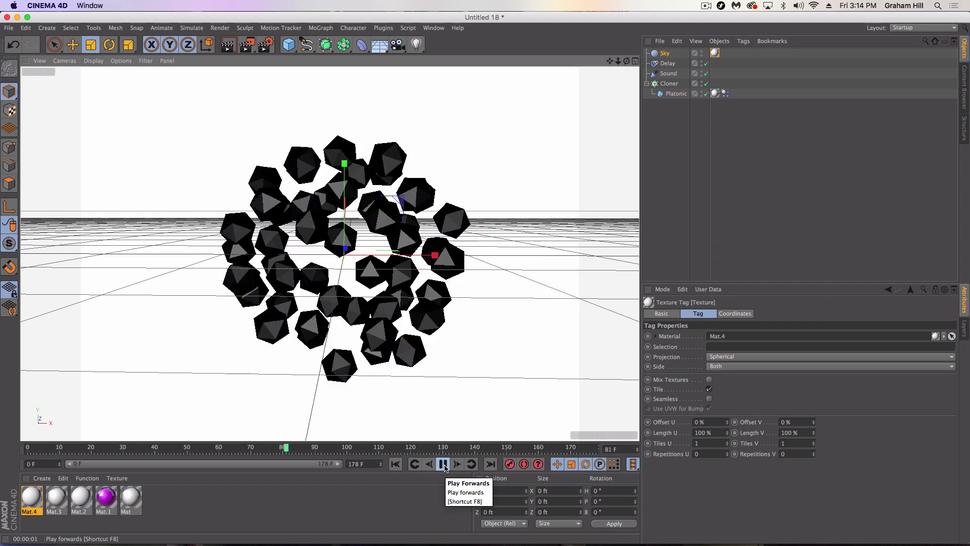
Step: Create a Cone and place it inside the Cloner above the Platonic
left_click(290, 46)
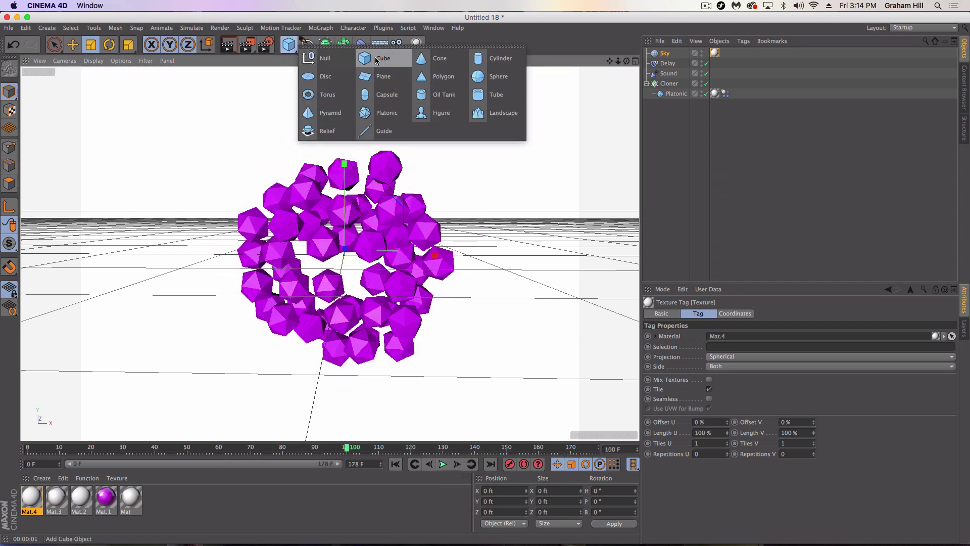
left_click(447, 67)
left_click_drag(671, 53, 673, 97)
Step: Replace the Platonic with the Cone by transferring its dynamics tag and deleting it, and play the animation
left_click(727, 104)
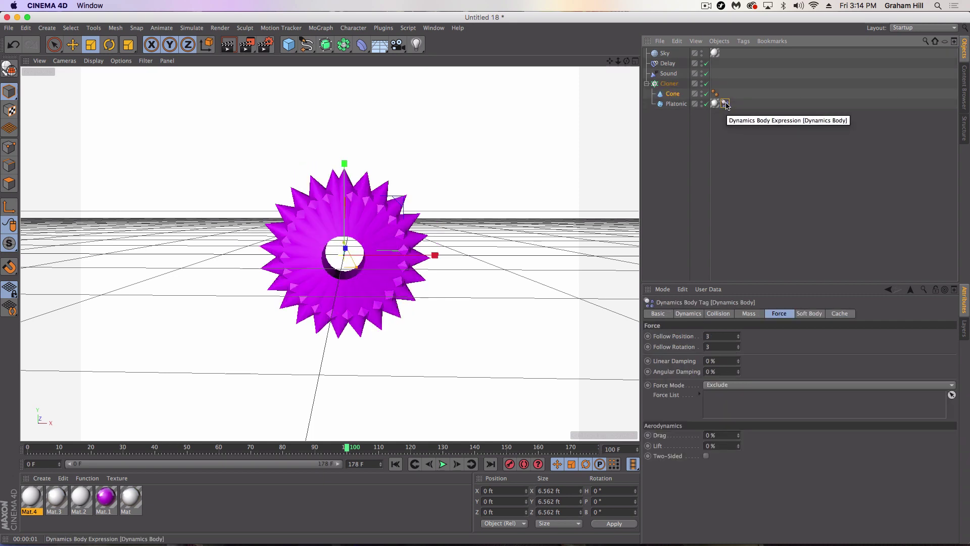
left_click_drag(727, 103, 680, 94)
left_click(677, 103)
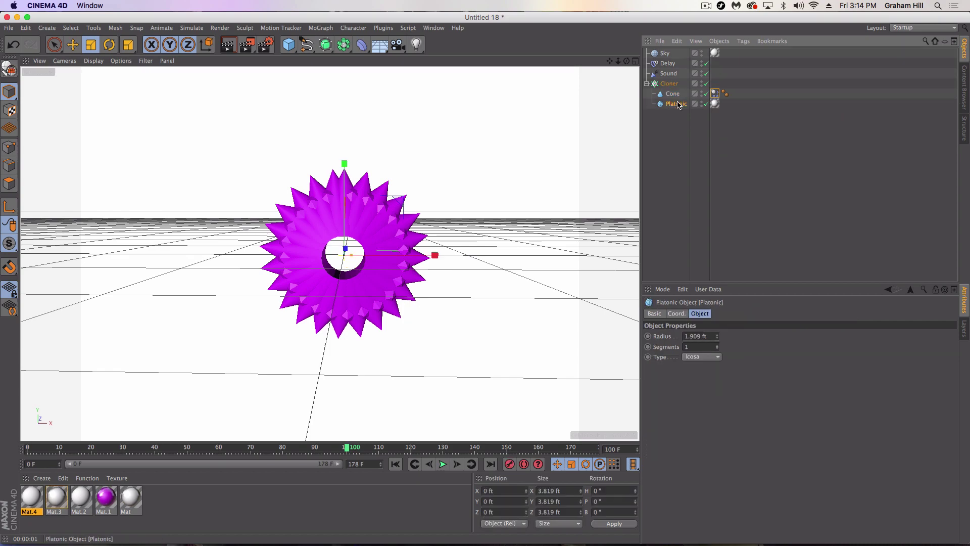
key("Delete")
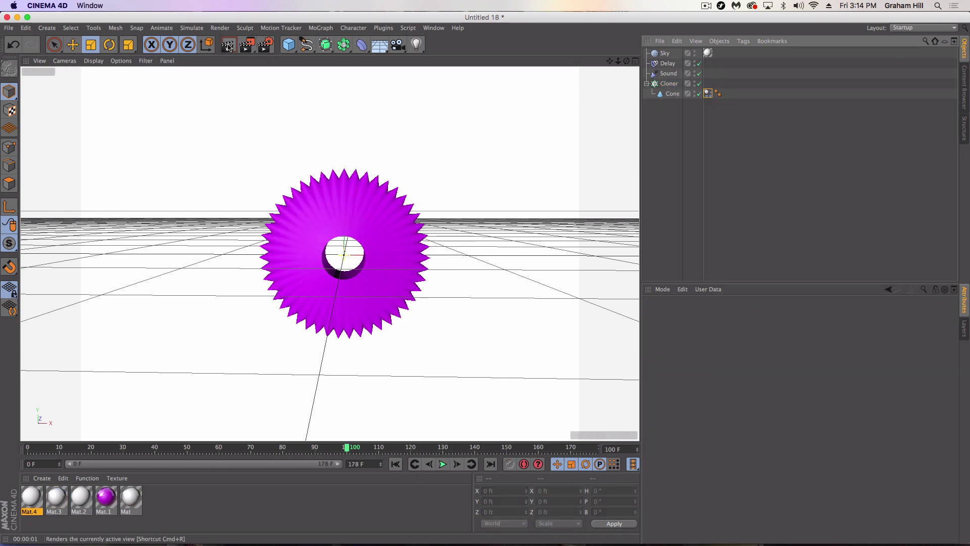
left_click(443, 465)
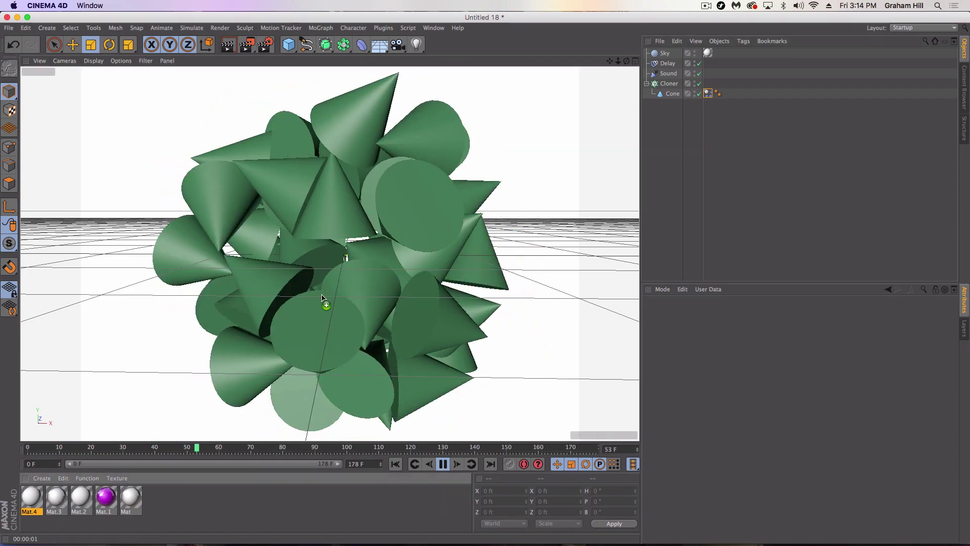
Step: Apply Mat.3 to the Cone and check the look with a test render of the view
left_click_drag(659, 106, 671, 95)
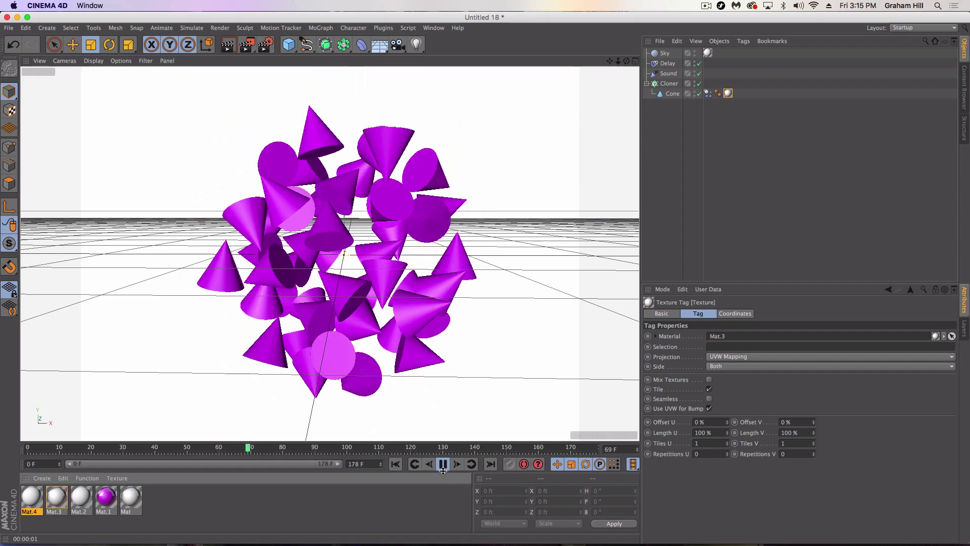
left_click(227, 46)
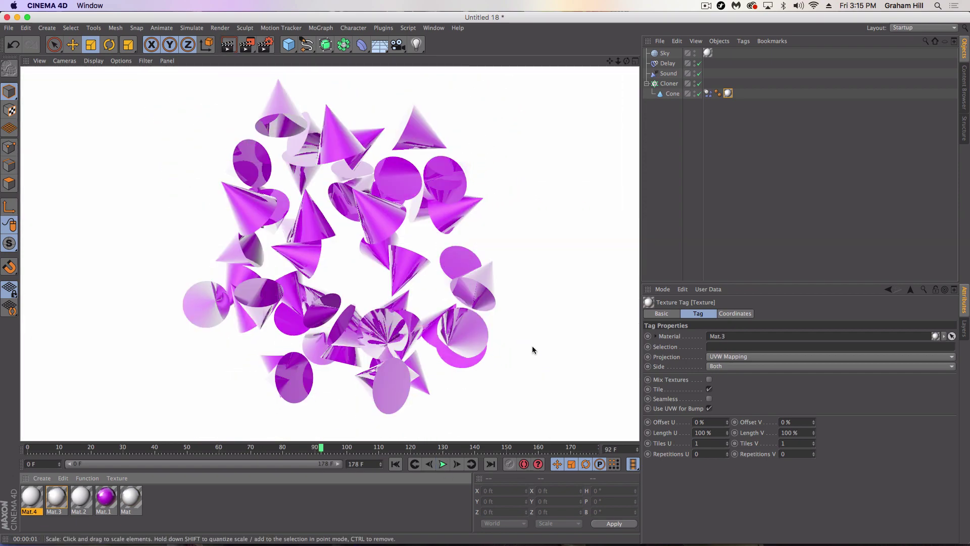
left_click(533, 346)
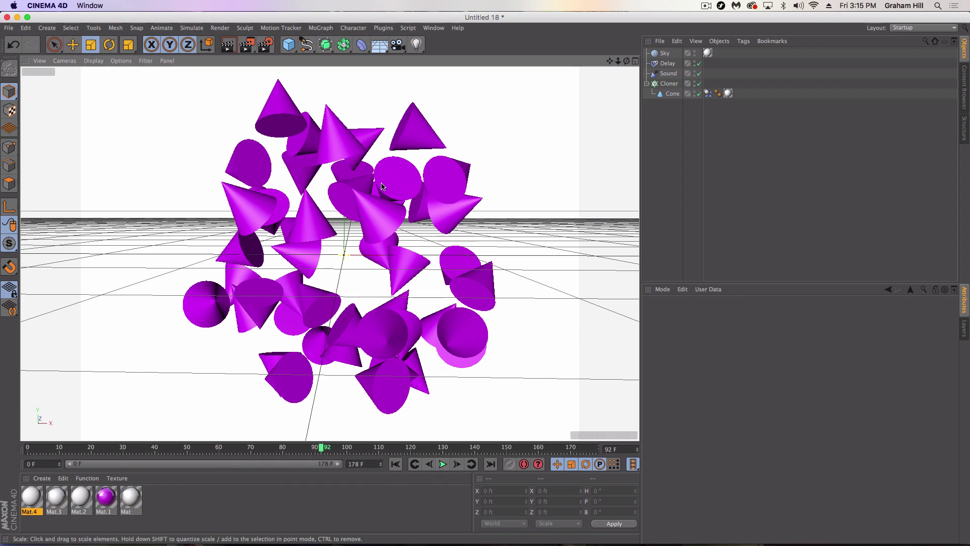
scroll(372, 218, "down", 3)
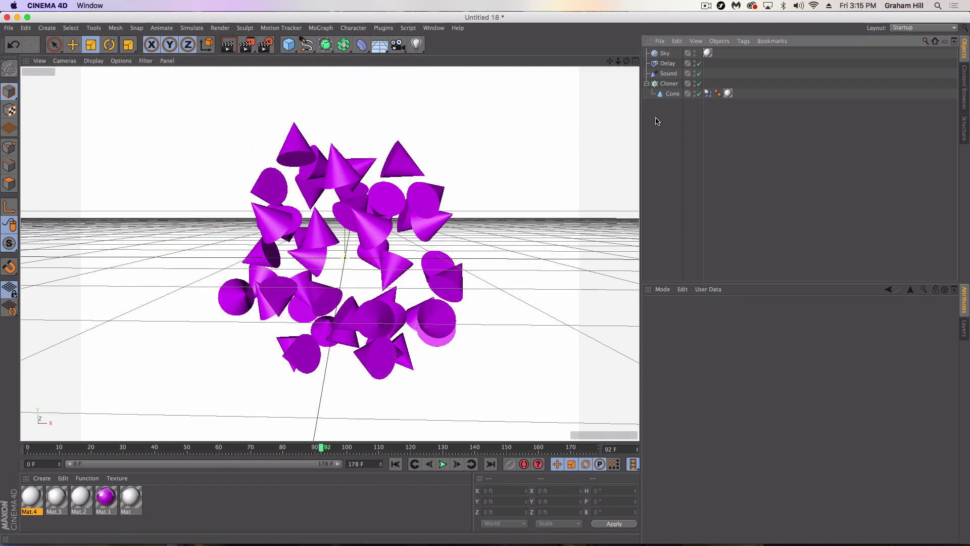
left_click(321, 28)
left_click(327, 84)
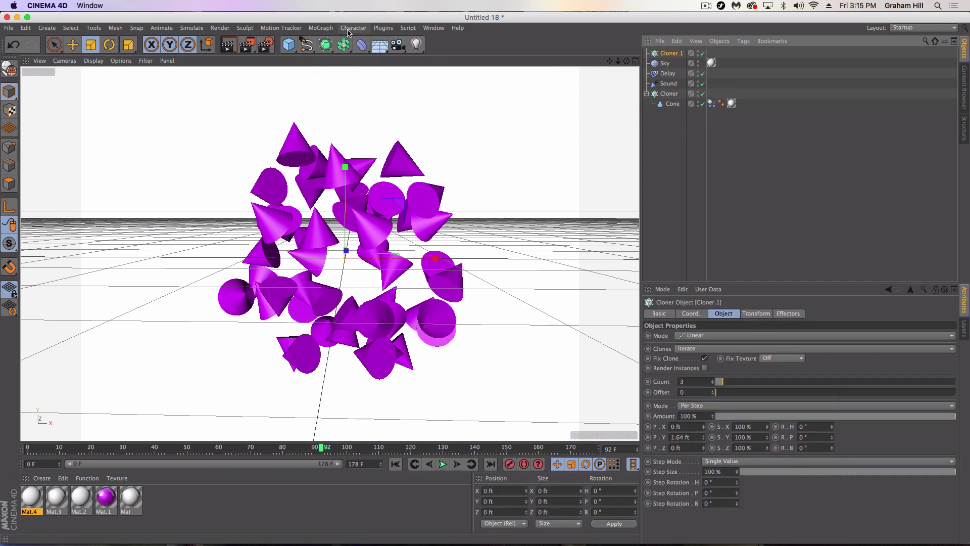
left_click(289, 44)
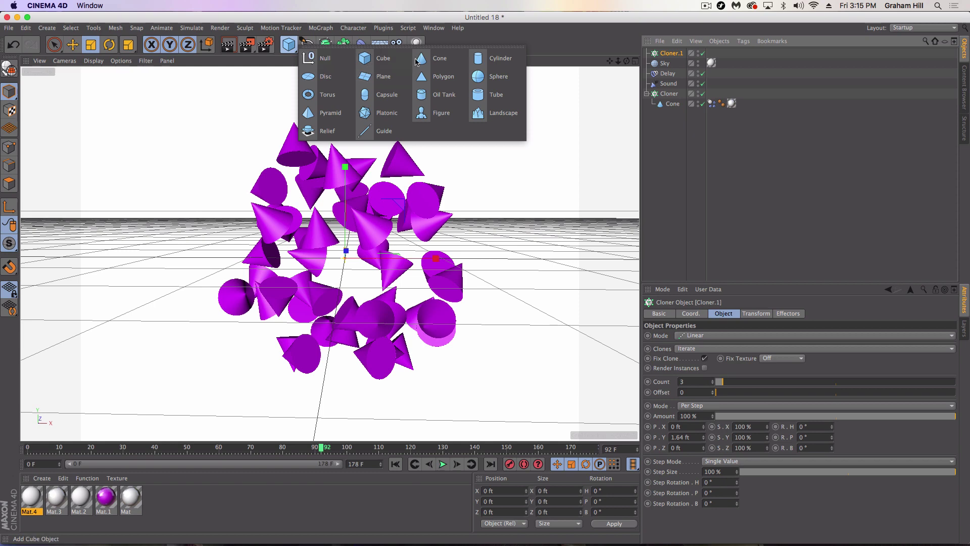
left_click(488, 76)
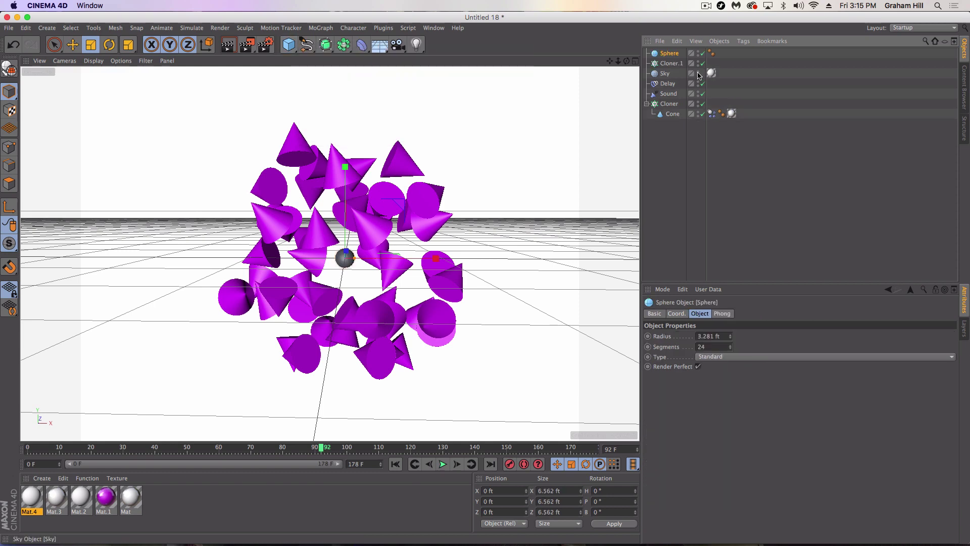
left_click_drag(673, 66, 675, 64)
left_click(675, 54)
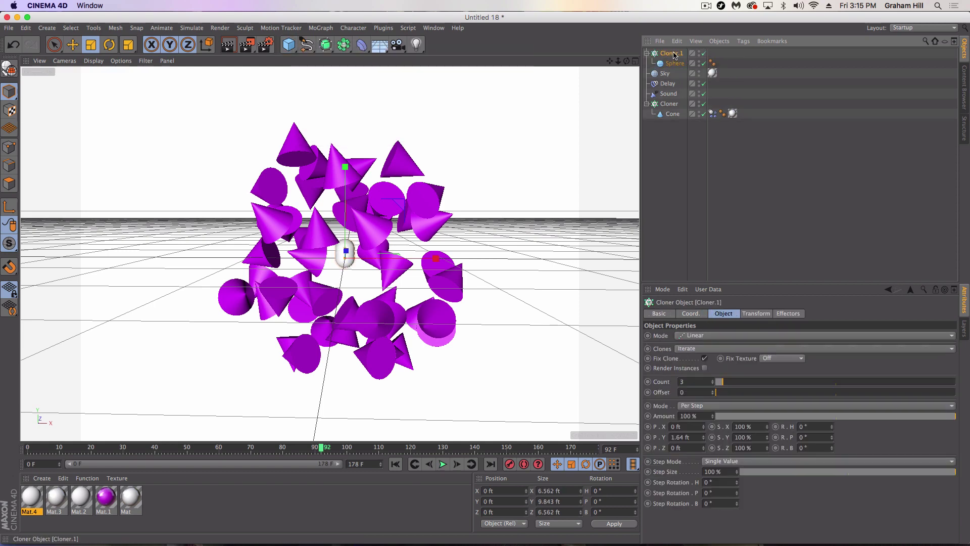
key("Delete")
Step: Duplicate the Cloner with its Cone, place the copy at the top of the object hierarchy and set its mode to Linear
left_click(667, 83)
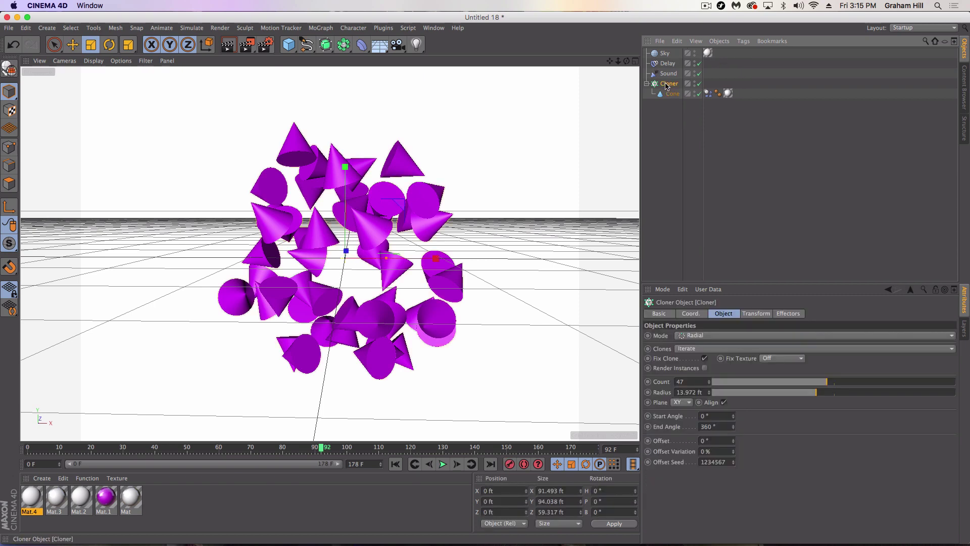
left_click_drag(663, 101, 664, 105, "ctrl")
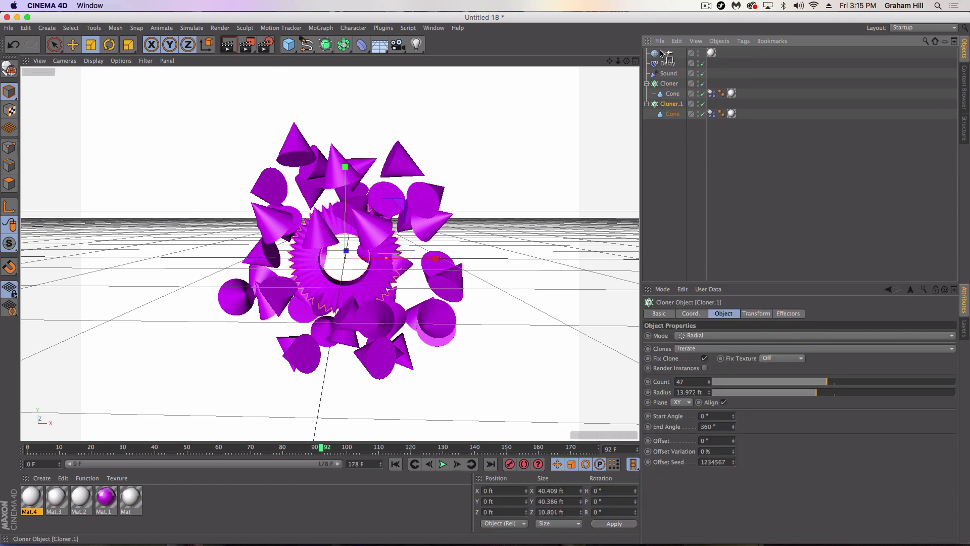
left_click_drag(662, 53, 662, 53)
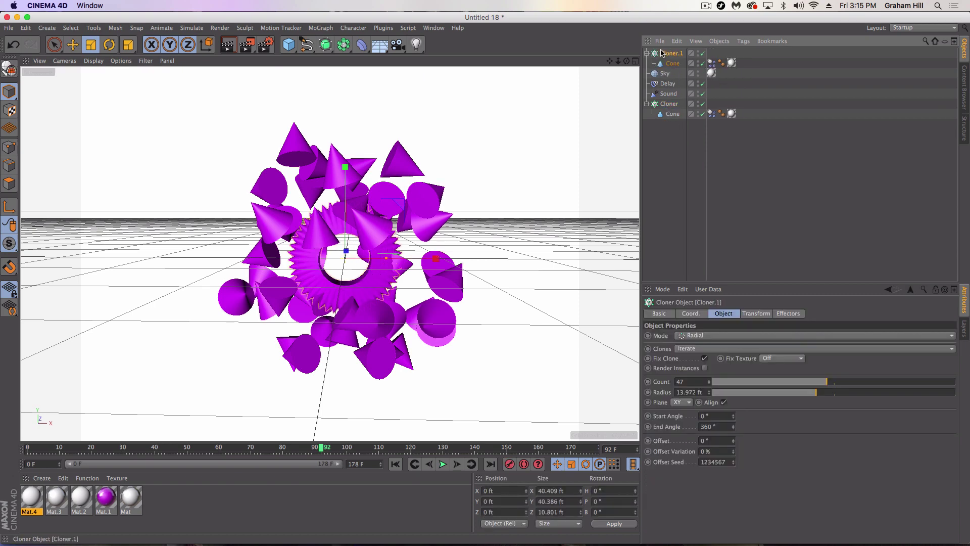
left_click(689, 336)
left_click(692, 360)
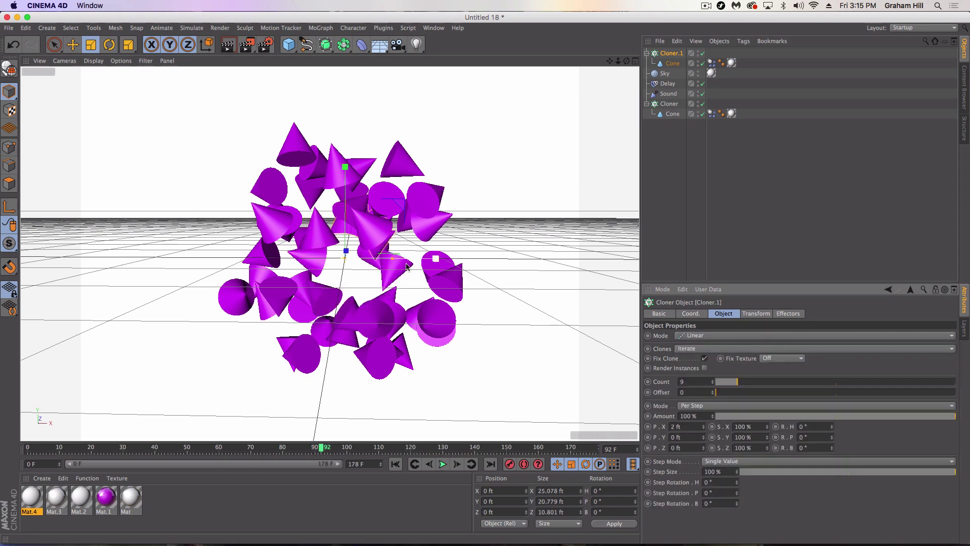
Step: Set Cloner.1's X position per step to 7 ft and its clone count to 72
left_click(705, 426)
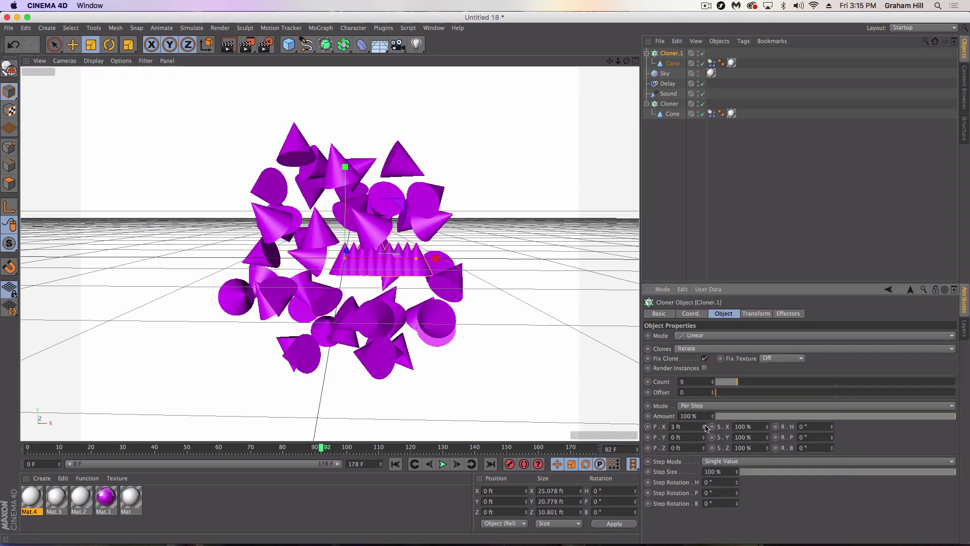
left_click(705, 425)
left_click(705, 426)
left_click(705, 425)
left_click(705, 425)
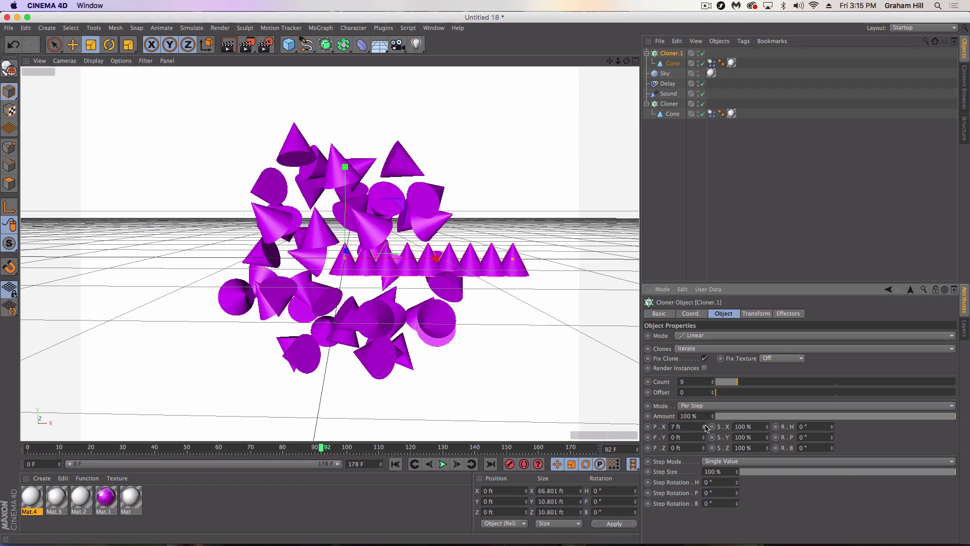
left_click(891, 381)
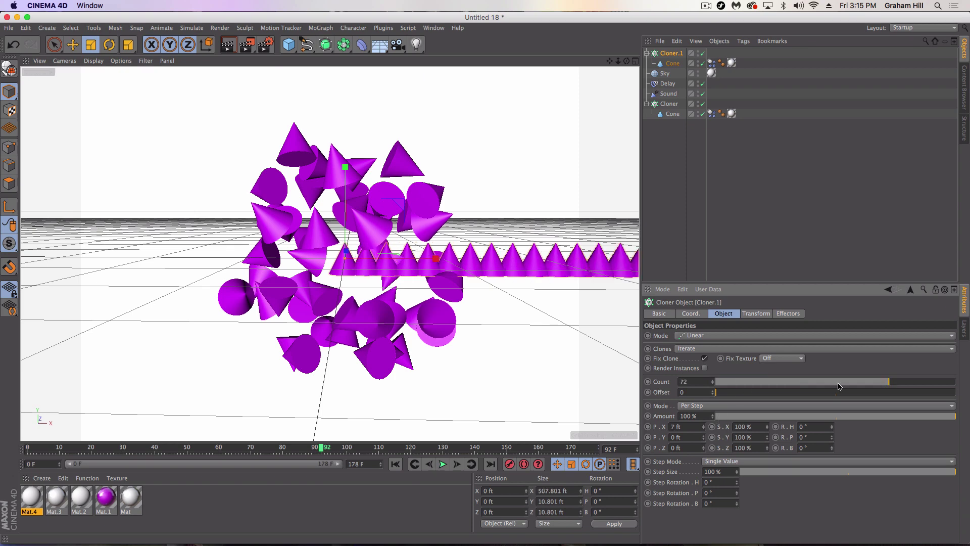
Step: Replace the Cone in Cloner.1 with a new Sphere that takes over the Cone's dynamics tag
left_click(672, 64)
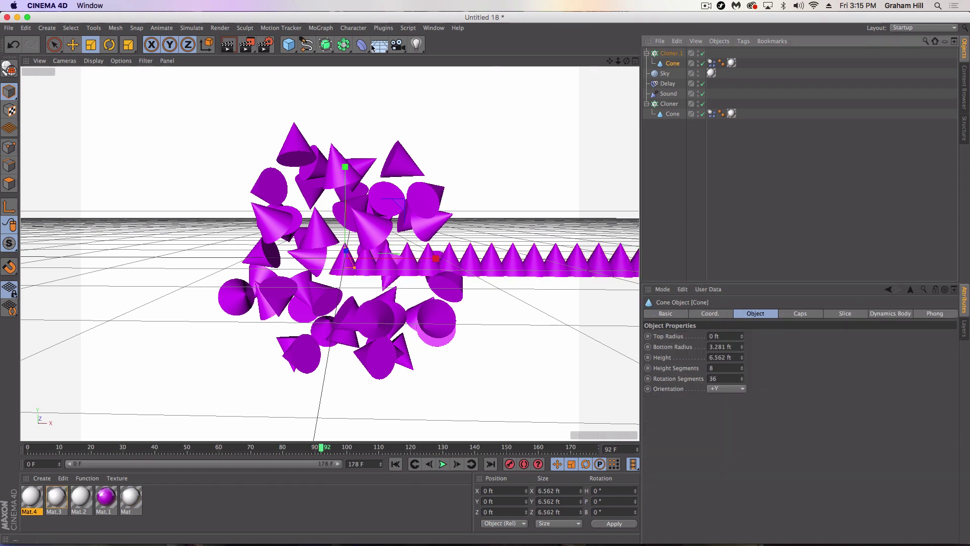
left_click(293, 45)
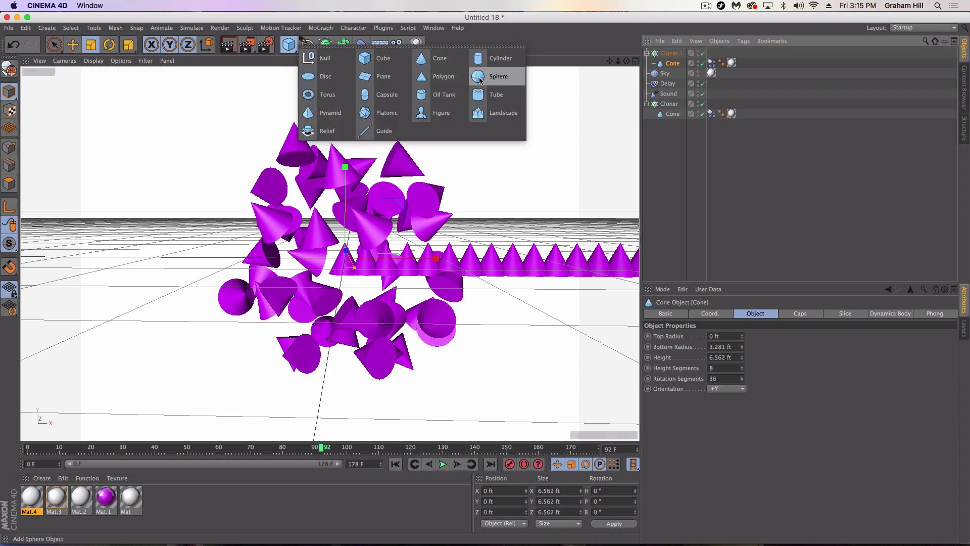
left_click(503, 76)
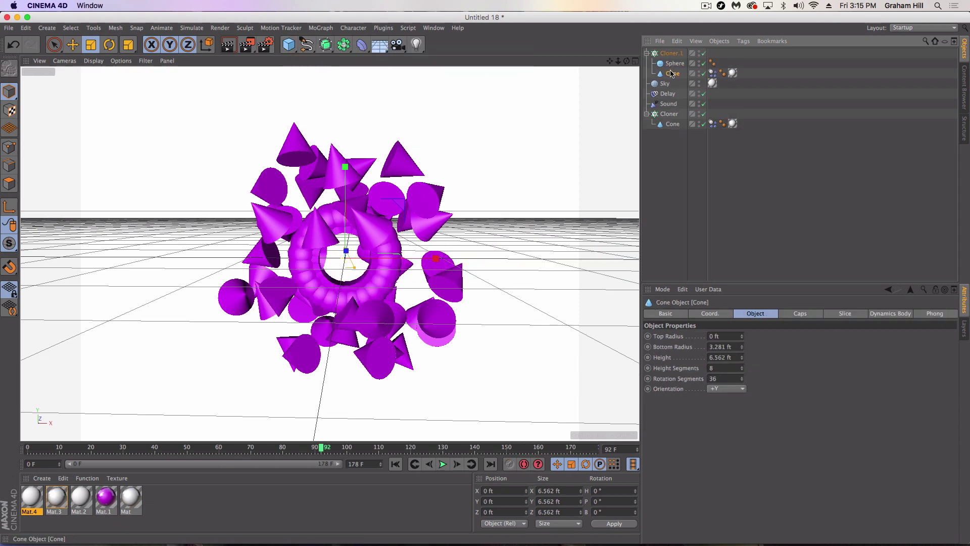
left_click(695, 69)
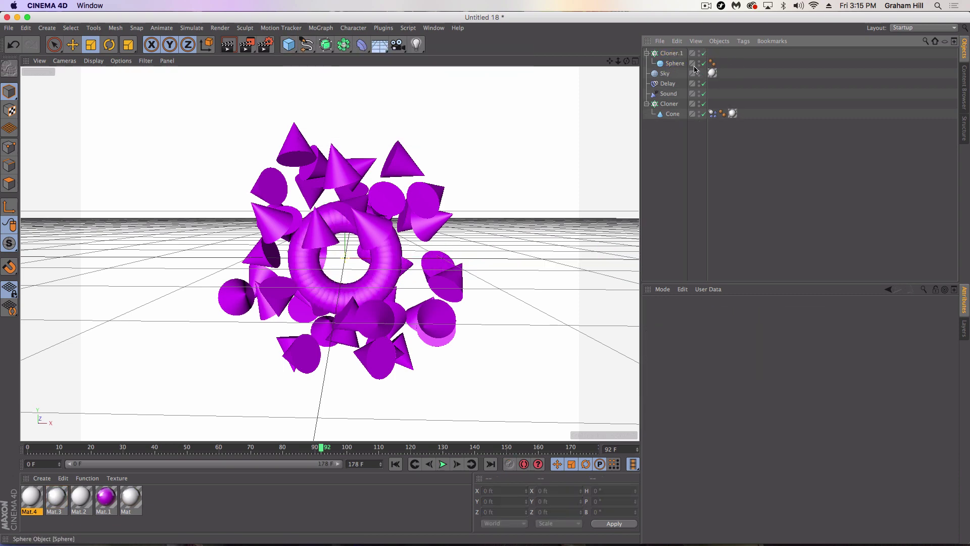
key("ctrl+z")
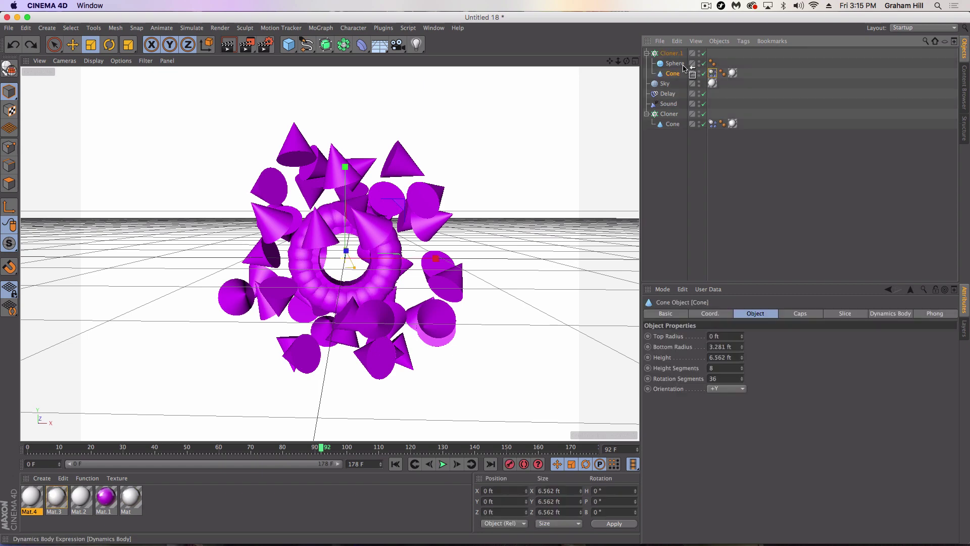
key("ctrl+y")
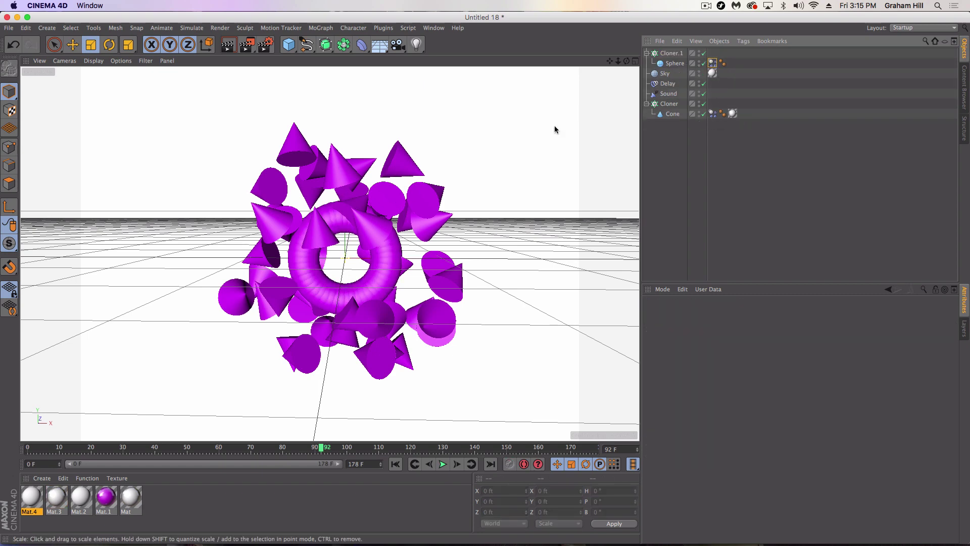
left_click(671, 53)
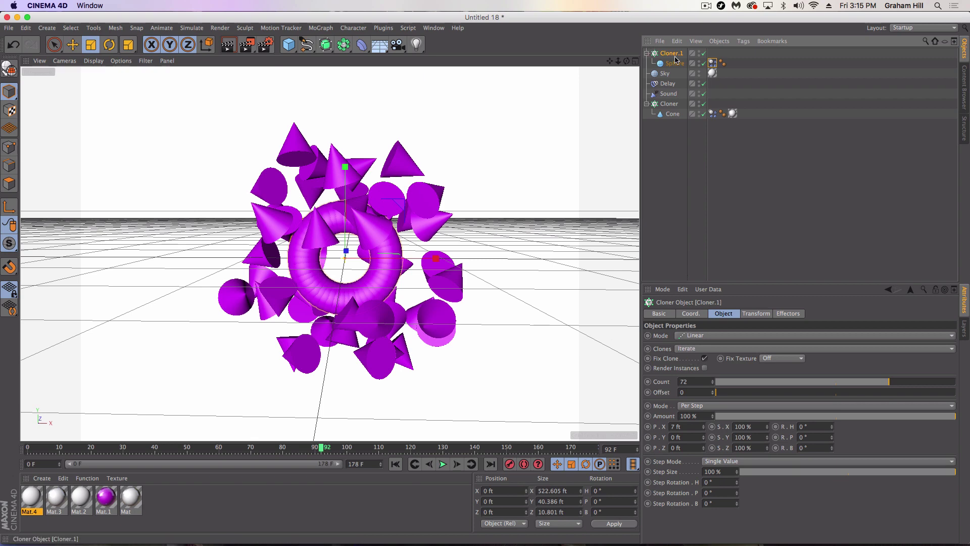
left_click(663, 144)
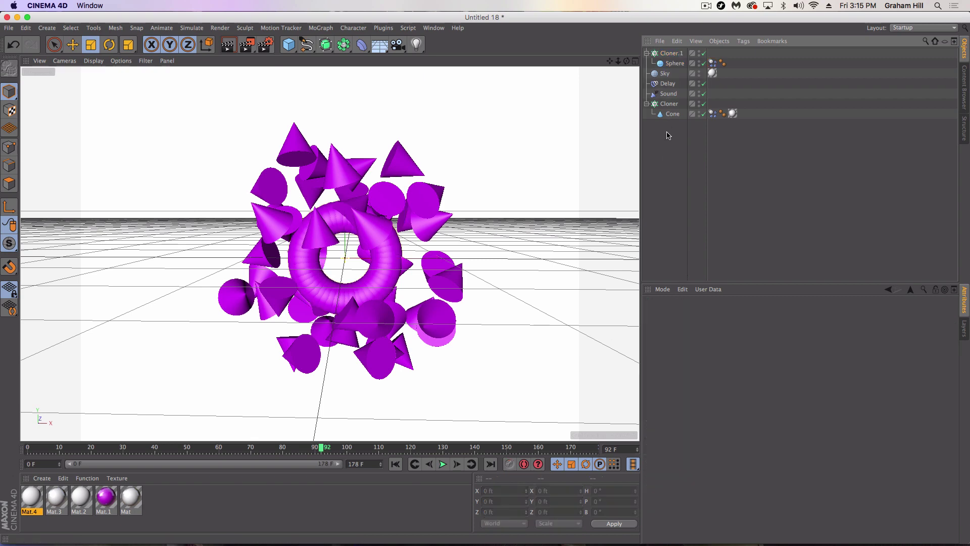
left_click(676, 53)
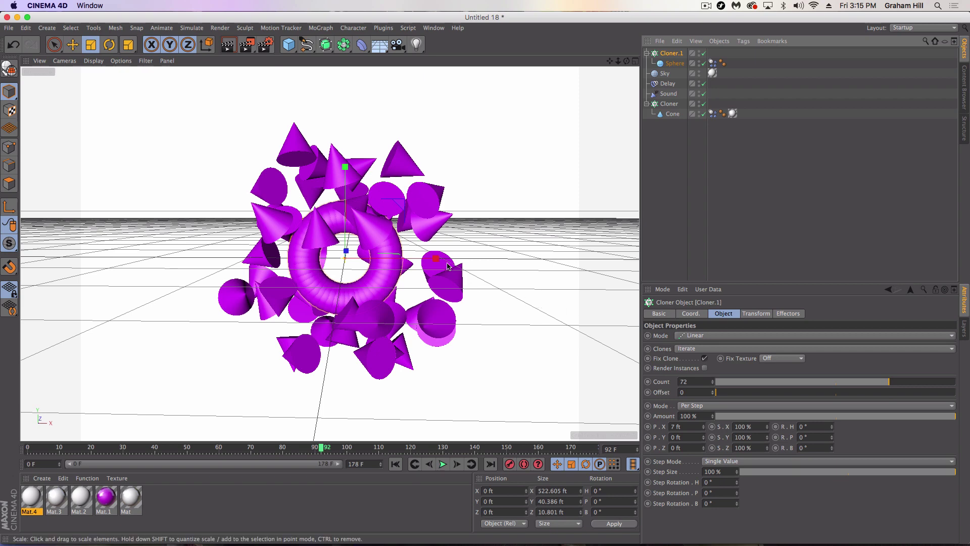
left_click(704, 430)
left_click(704, 429)
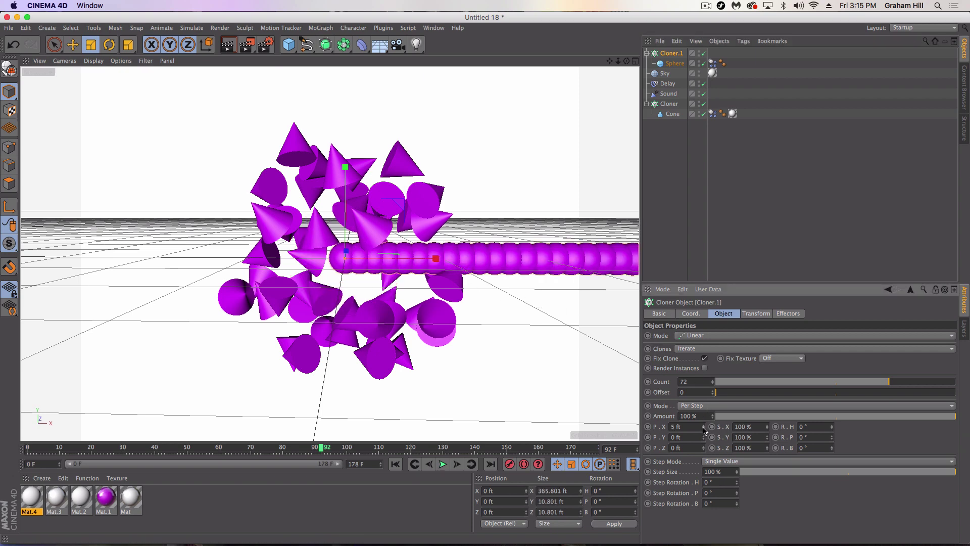
key("super+z")
key("super+z")
Step: Return to the first frame and move Cloner.1 along the X axis to about -90 ft
key("e")
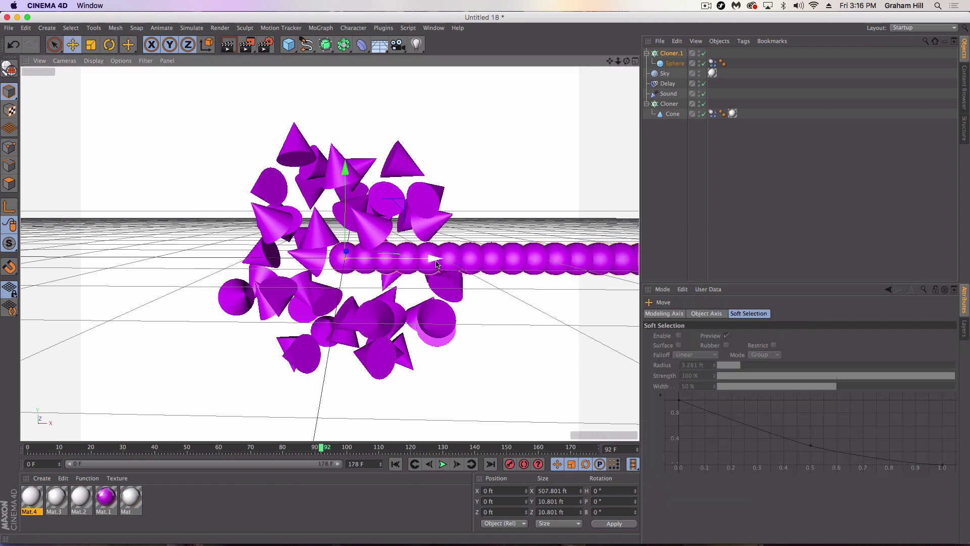
key("super+z")
key("super+z")
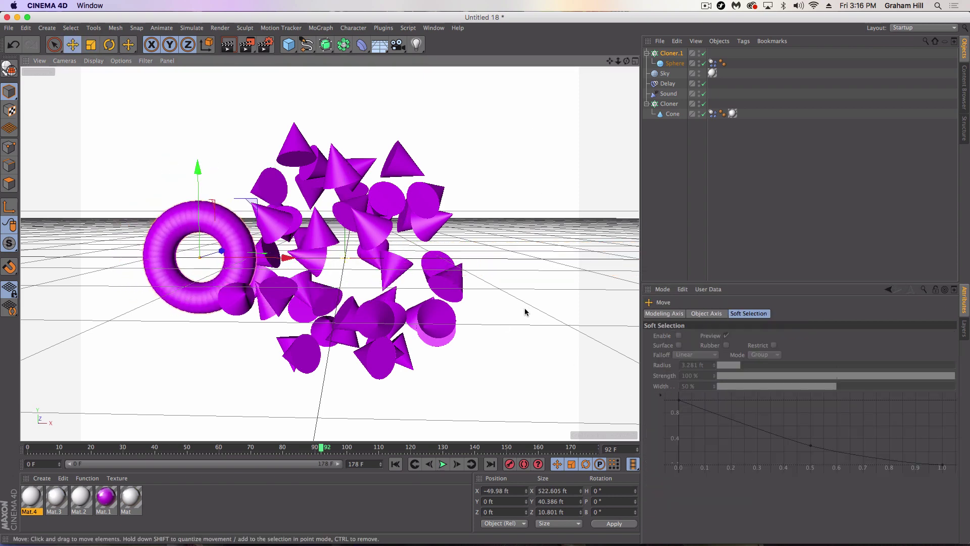
key("shift+f")
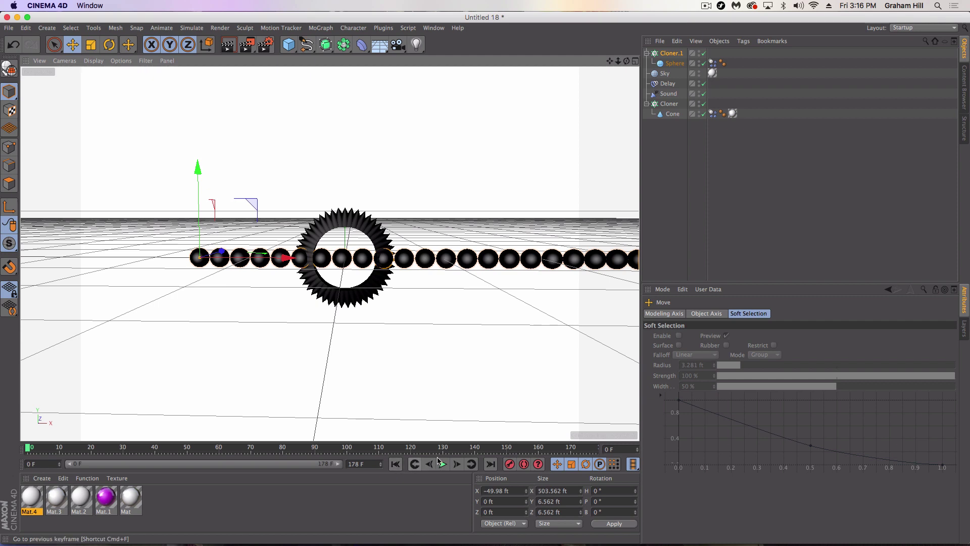
left_click_drag(283, 260, 208, 281)
Step: Scale the Sphere in Cloner.1 down to about 2.8 ft and set the cloner's X position per step to 2 ft
left_click(667, 65)
key("t")
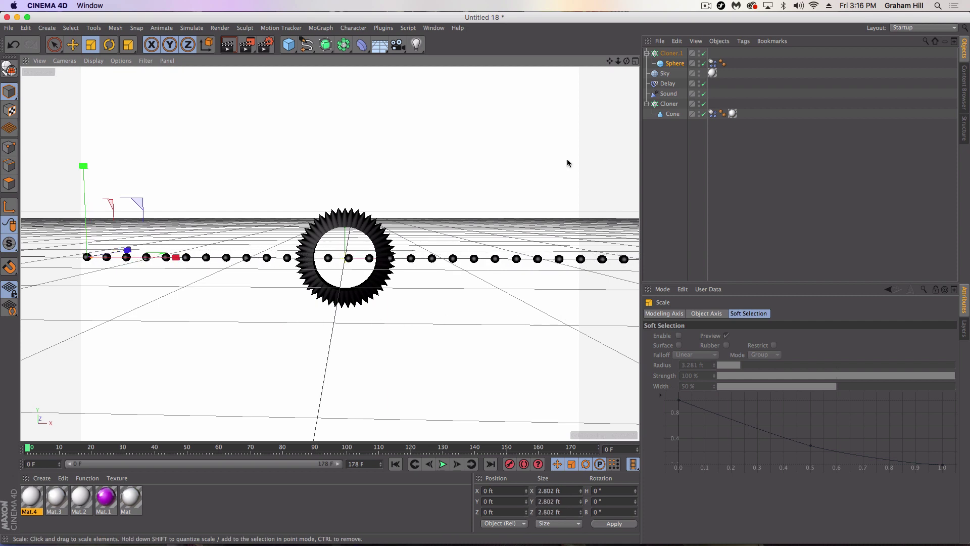
left_click(670, 53)
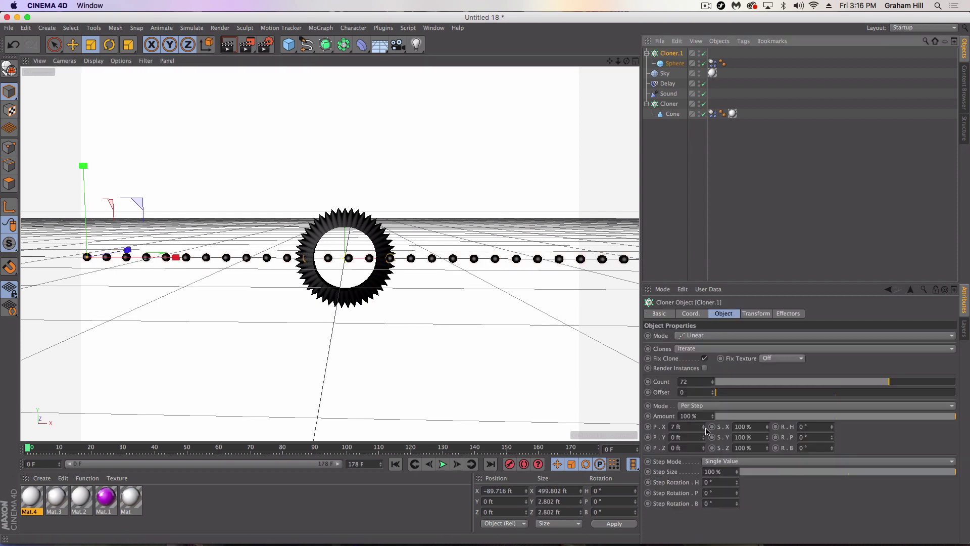
left_click_drag(704, 428, 706, 430)
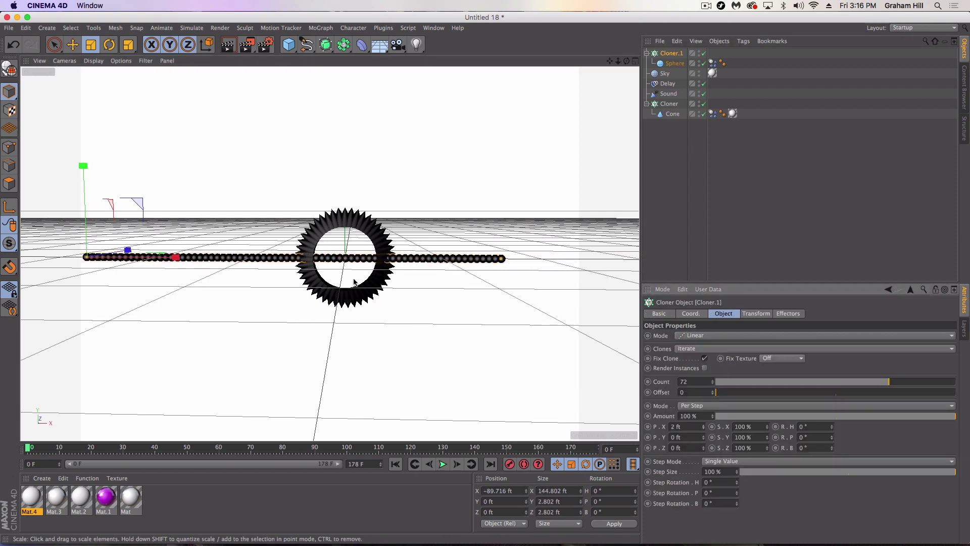
Step: Move Cloner.1 up to about 13.6 ft in Y and about -86.5 ft in X
key("e")
key("super+z")
key("super+z")
left_click_drag(95, 178, 95, 138)
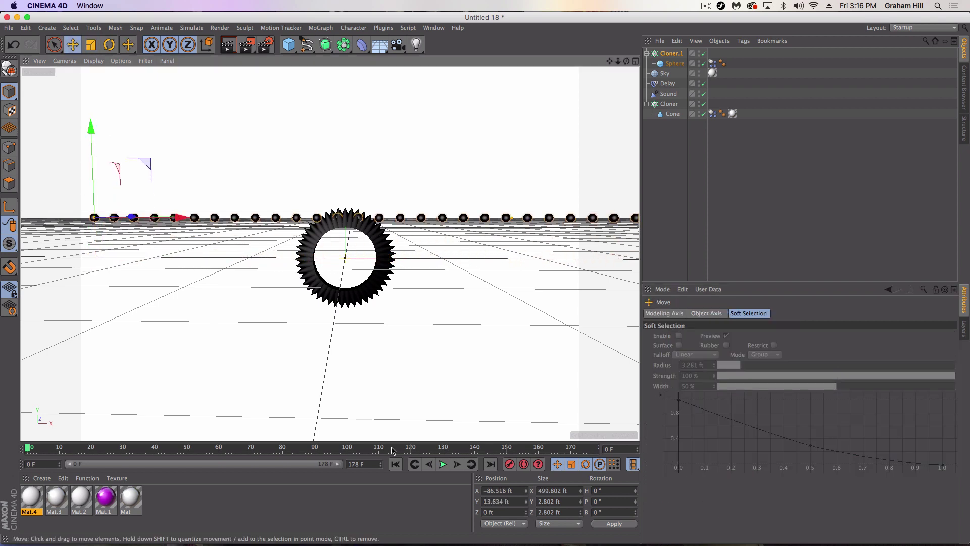
Step: Play the animation to check how the sphere row and cone ring interact, and return to the first frame
left_click(442, 464)
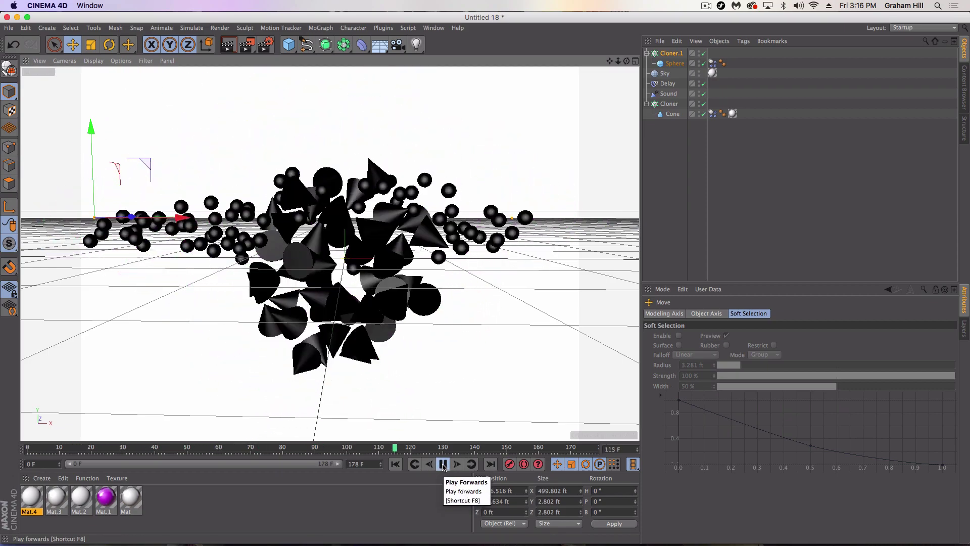
left_click(443, 464)
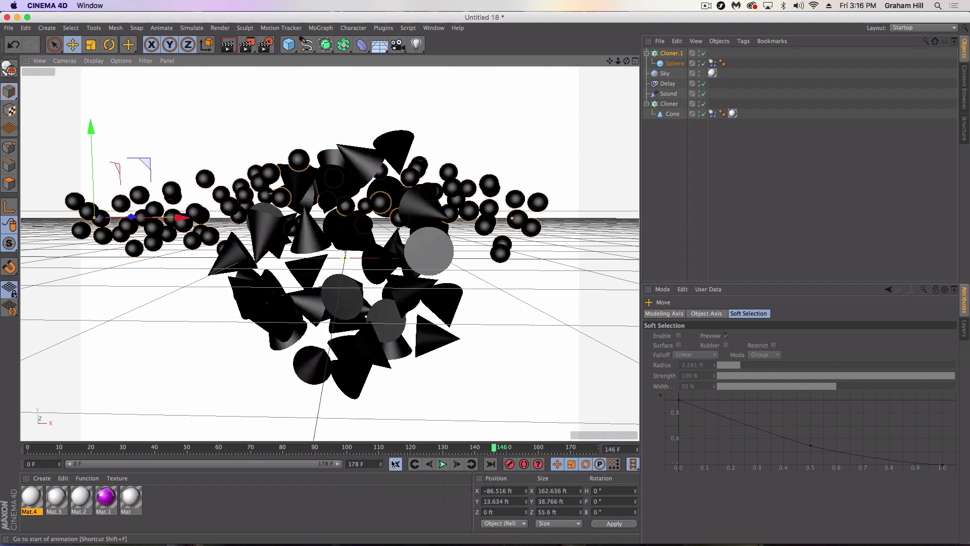
left_click(396, 464)
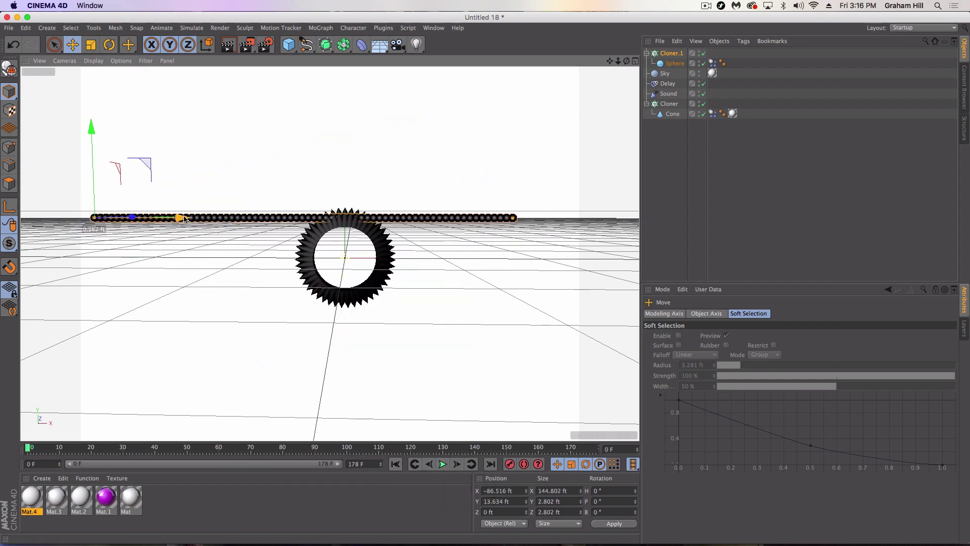
Step: Move Cloner.1 to about -76.7 ft in X and set the Sphere's dynamics Follow Position and Follow Rotation to 2
left_click_drag(199, 218, 211, 218)
left_click(712, 64)
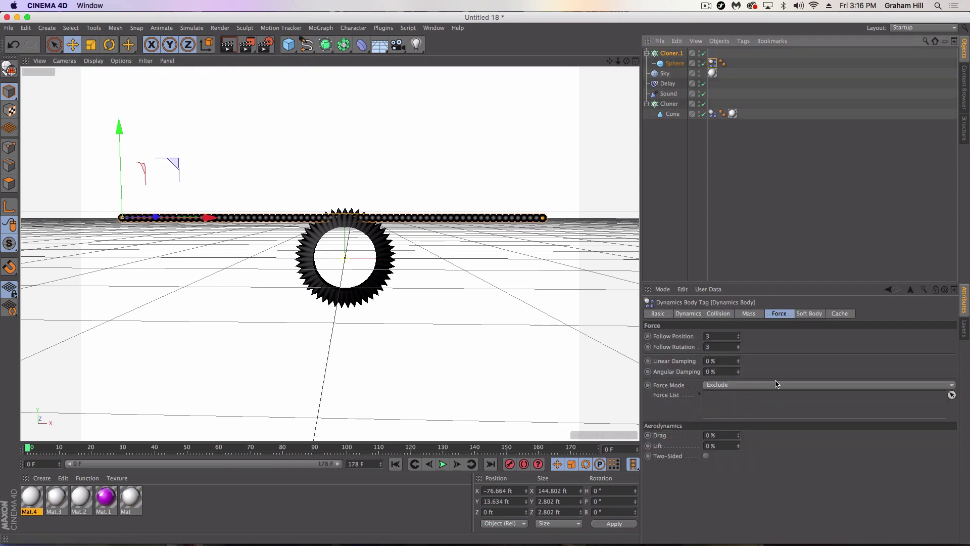
left_click(738, 335)
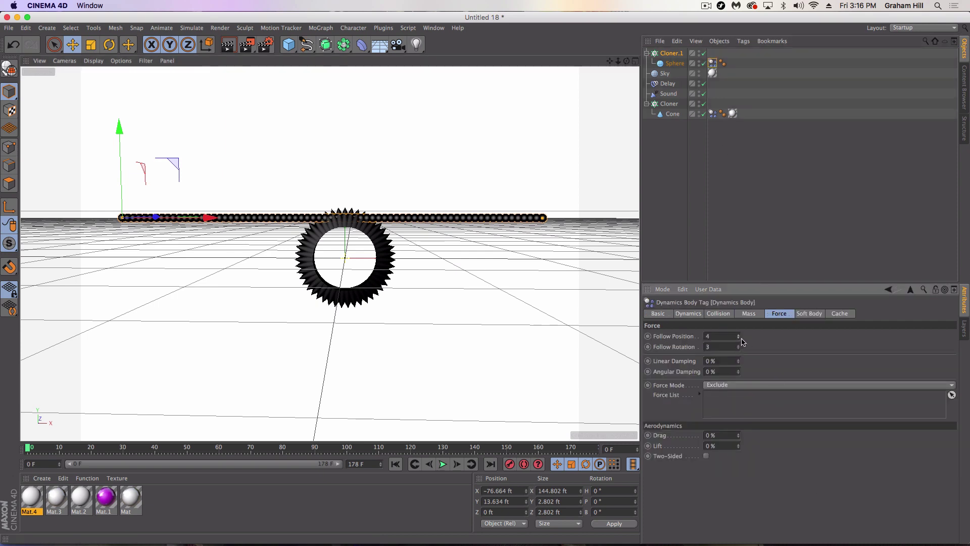
left_click(739, 338)
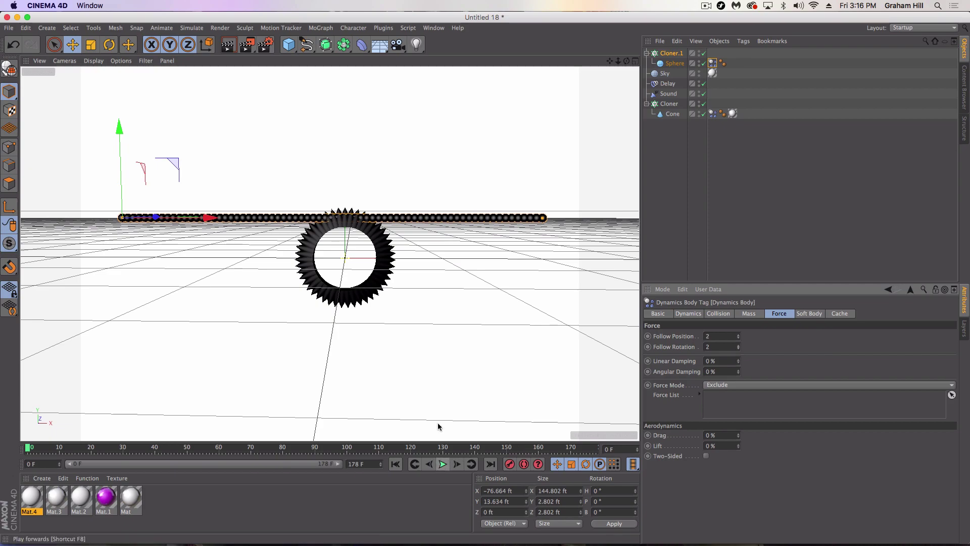
Step: Play the animation, lower the Sphere's Follow Position to 1 while it runs, and stop playback
left_click(445, 466)
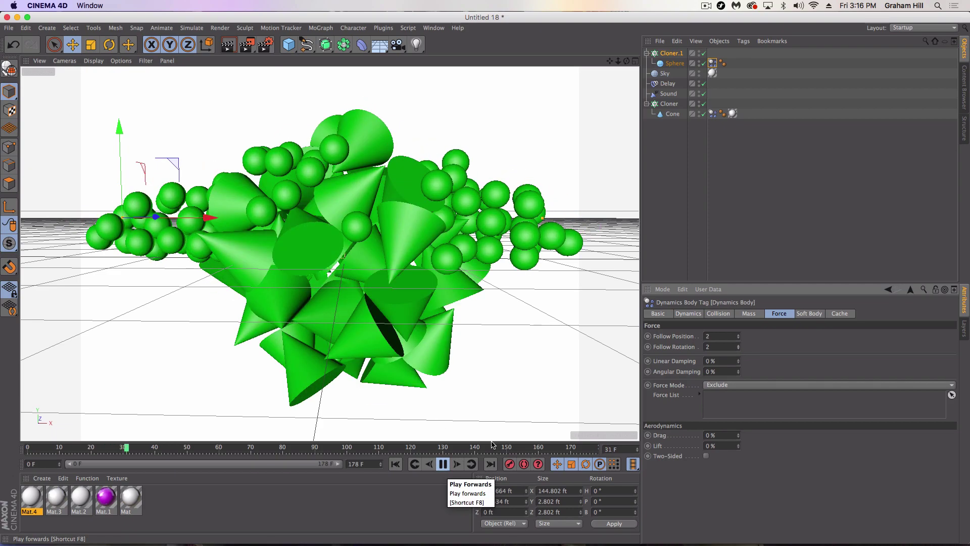
left_click(739, 339)
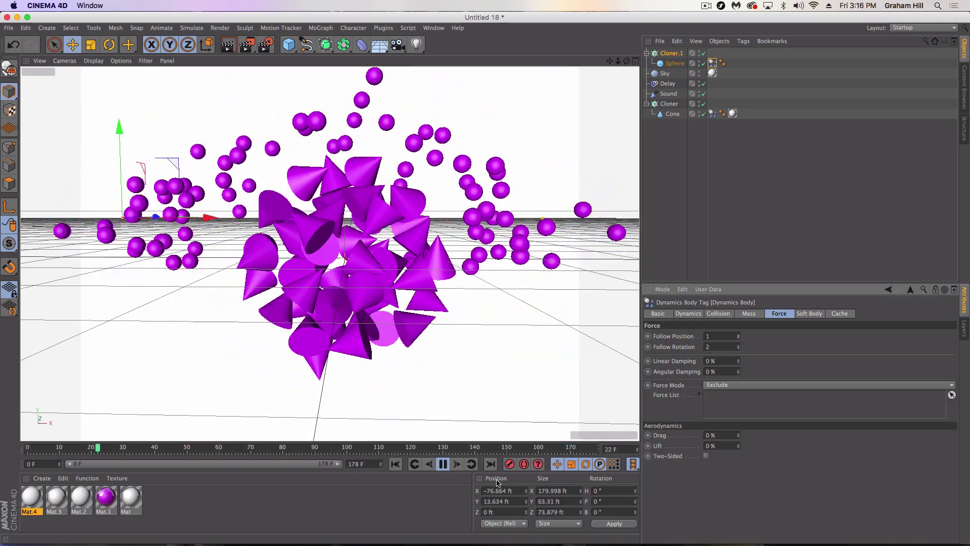
left_click(437, 464)
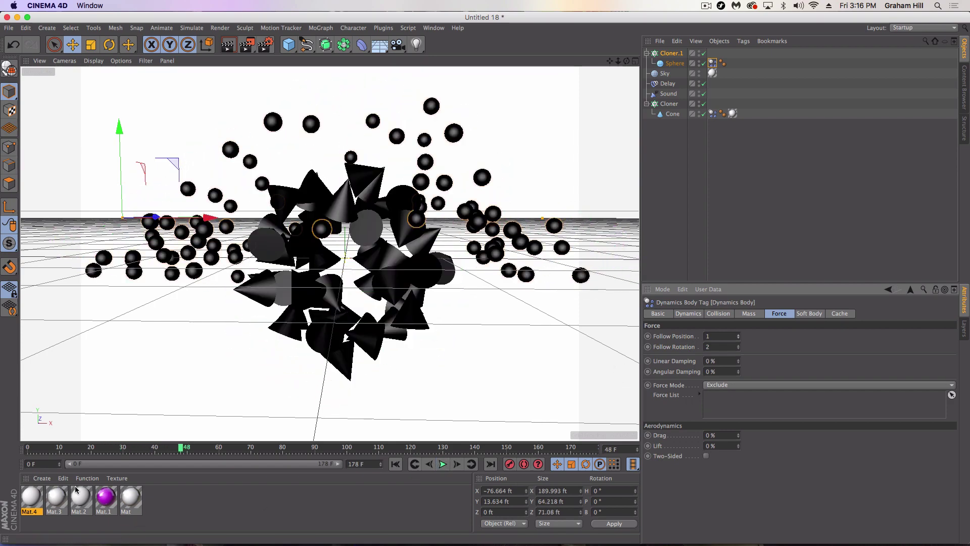
Step: Create a new material and set its color to crimson with hue 345°, saturation 100% and value about 83.5%
left_click(42, 478)
left_click(60, 389)
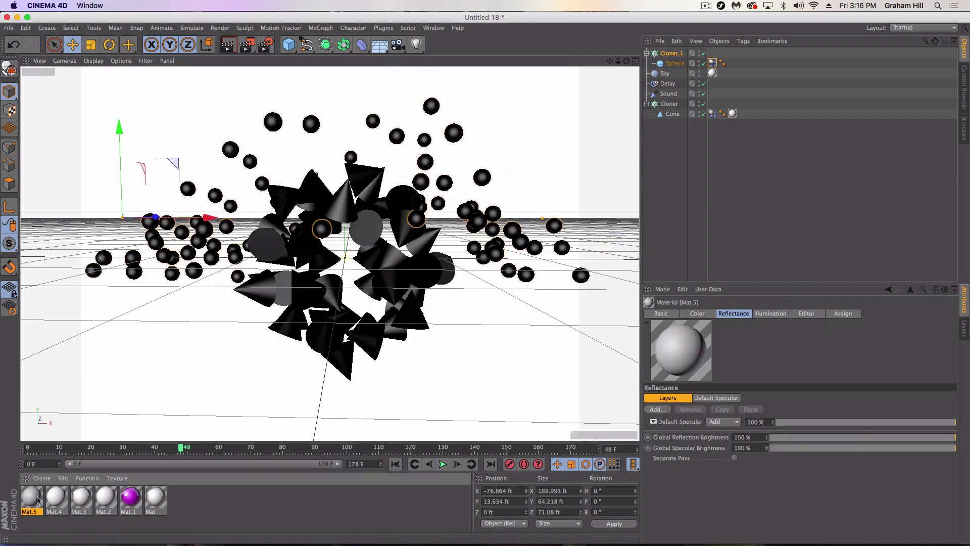
double_click(38, 500)
left_click(285, 111)
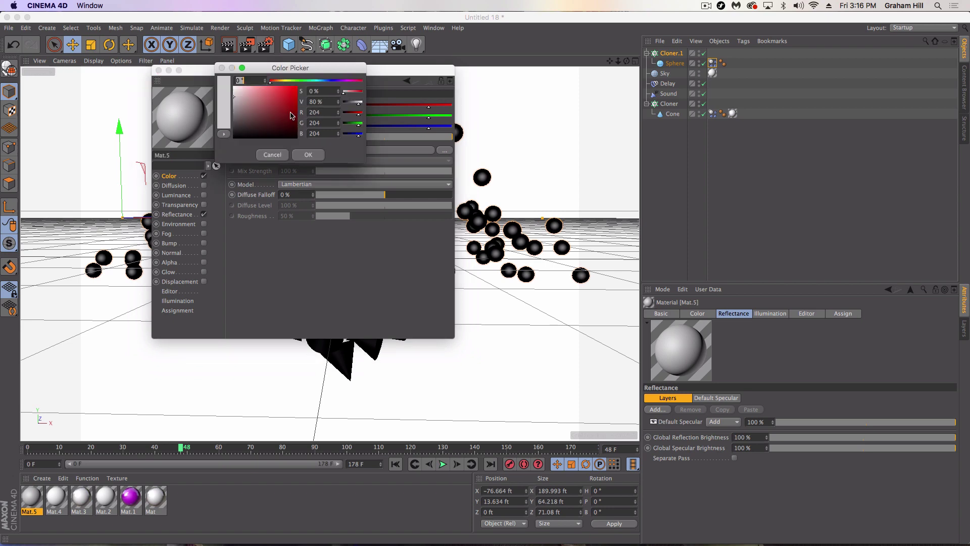
left_click_drag(296, 92, 306, 91)
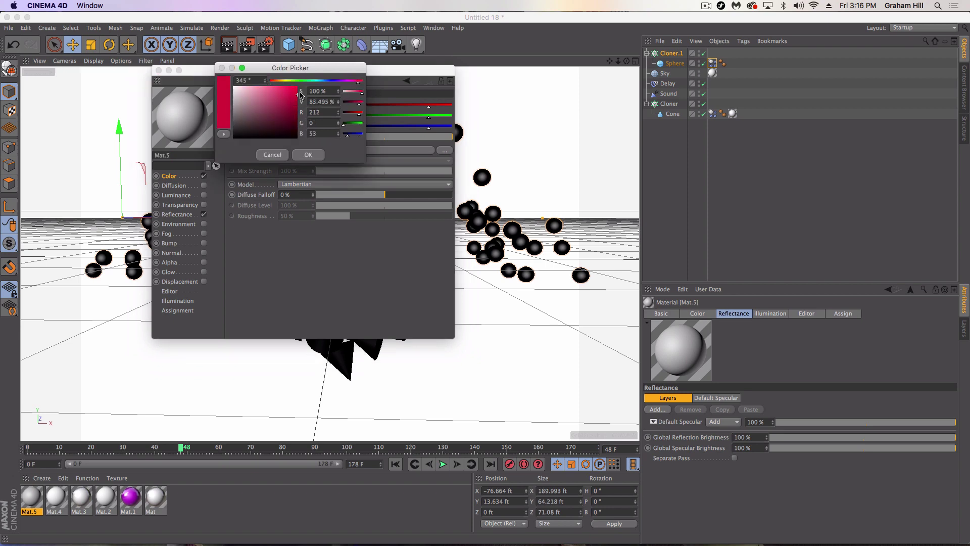
left_click(309, 155)
Step: Add a Reflection (Legacy) layer to the crimson material's reflectance and use a Fresnel texture in its Layer Mask
left_click(184, 215)
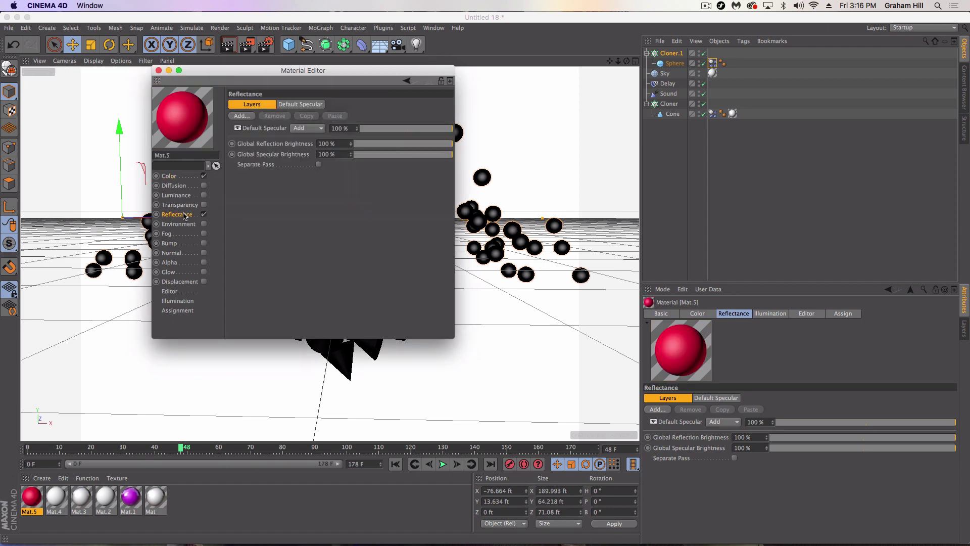
left_click(244, 117)
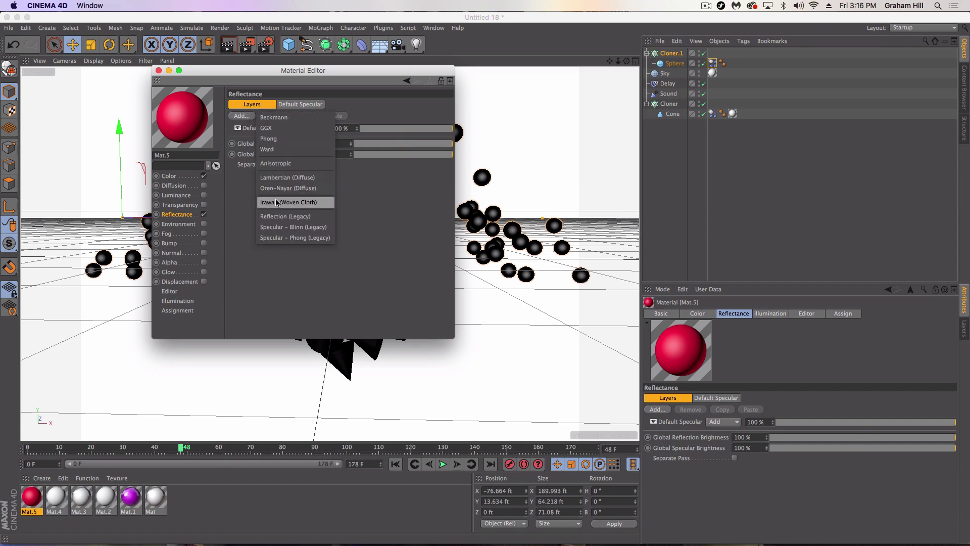
left_click(278, 216)
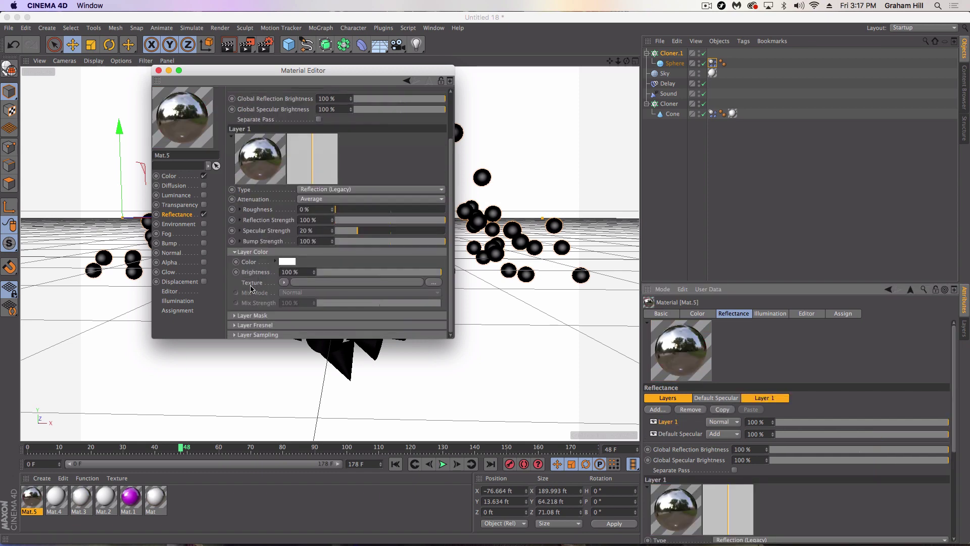
left_click(233, 316)
scroll(273, 318, "down", 3)
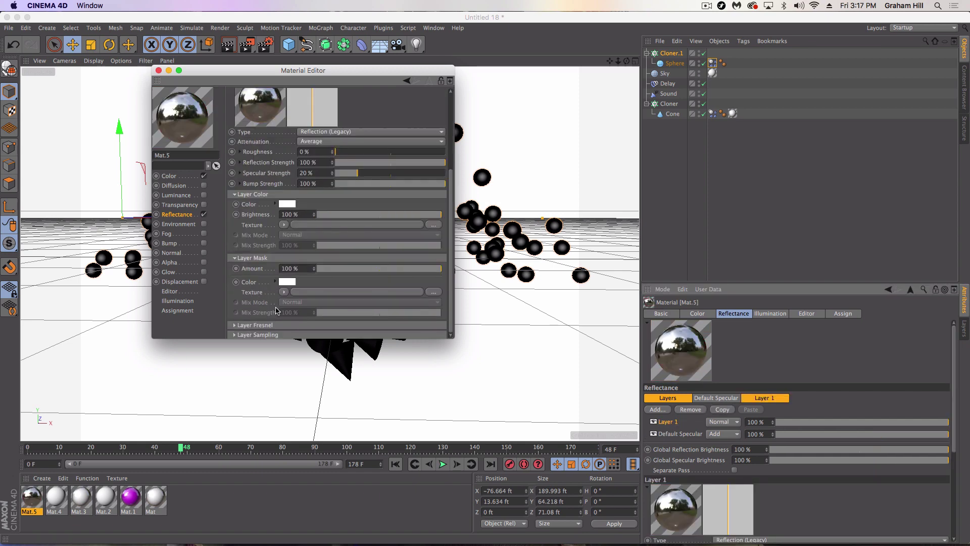
left_click(284, 293)
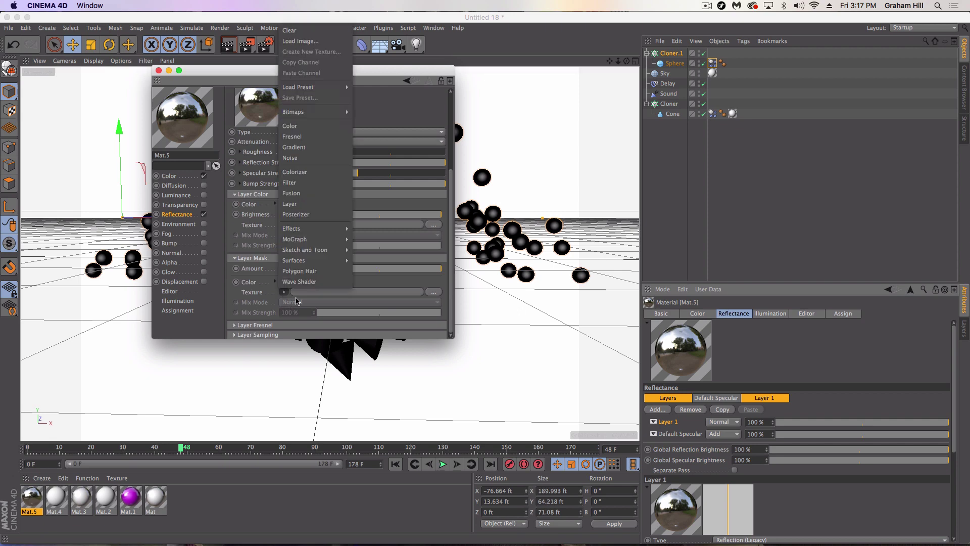
left_click(301, 135)
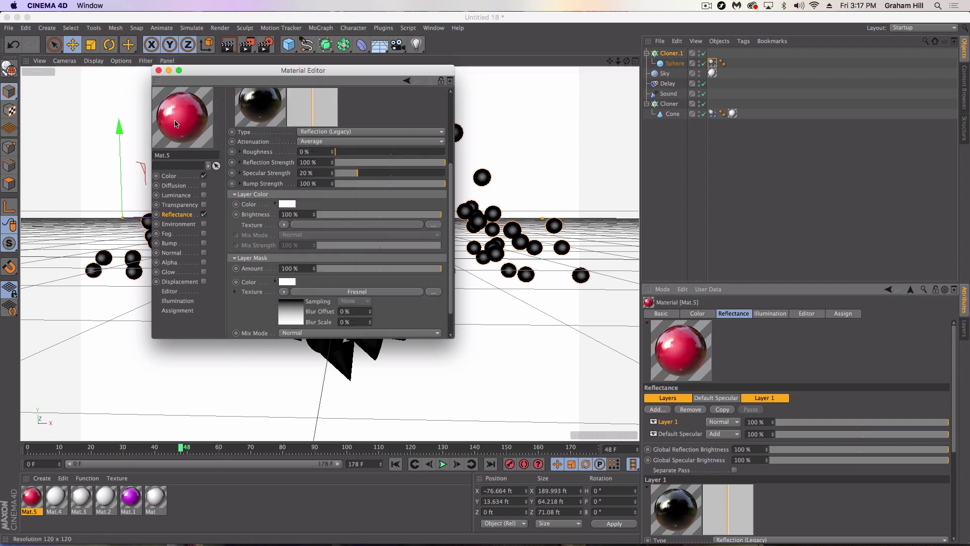
left_click(158, 70)
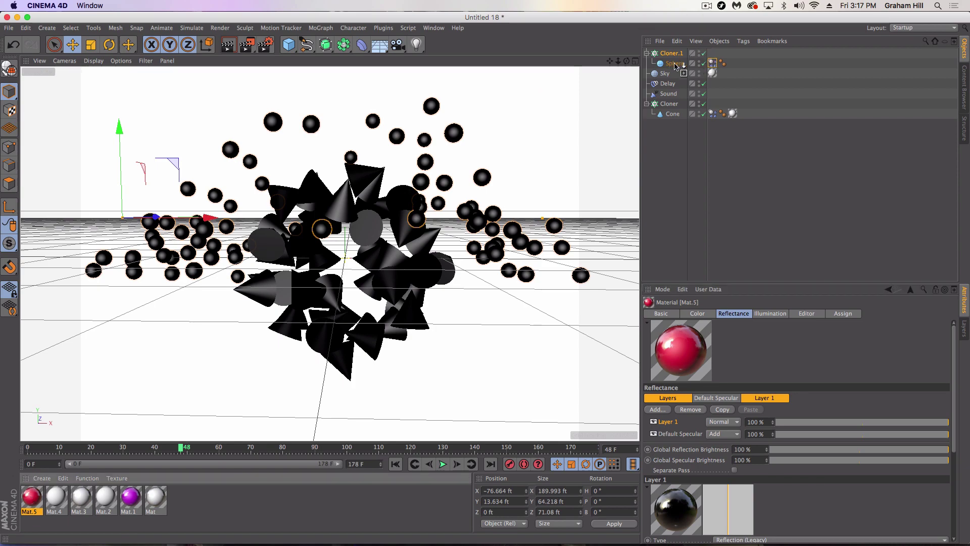
Step: Apply Mat.5 to the Sphere in Cloner.1 and preview it by playing the animation and rendering the view
left_click_drag(675, 66, 676, 64)
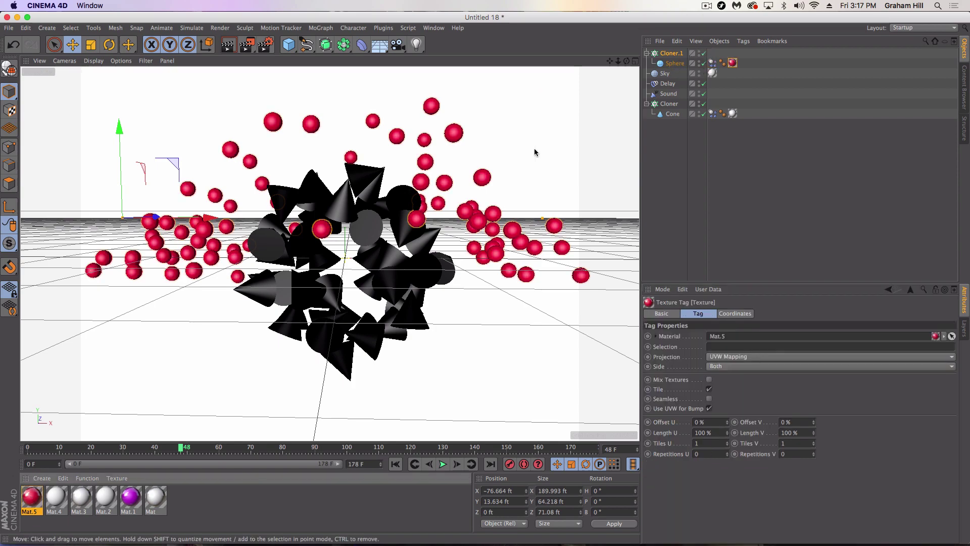
left_click(440, 465)
left_click(443, 463)
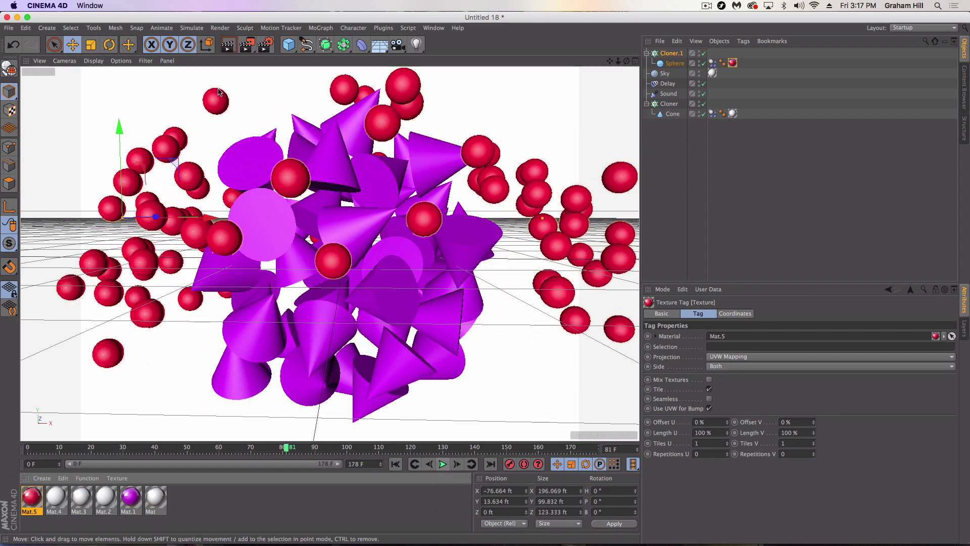
mouse_move(334, 237)
left_mouse_down("alt")
mouse_move(352, 233)
mouse_move(334, 230)
left_mouse_up("alt")
left_click(234, 44)
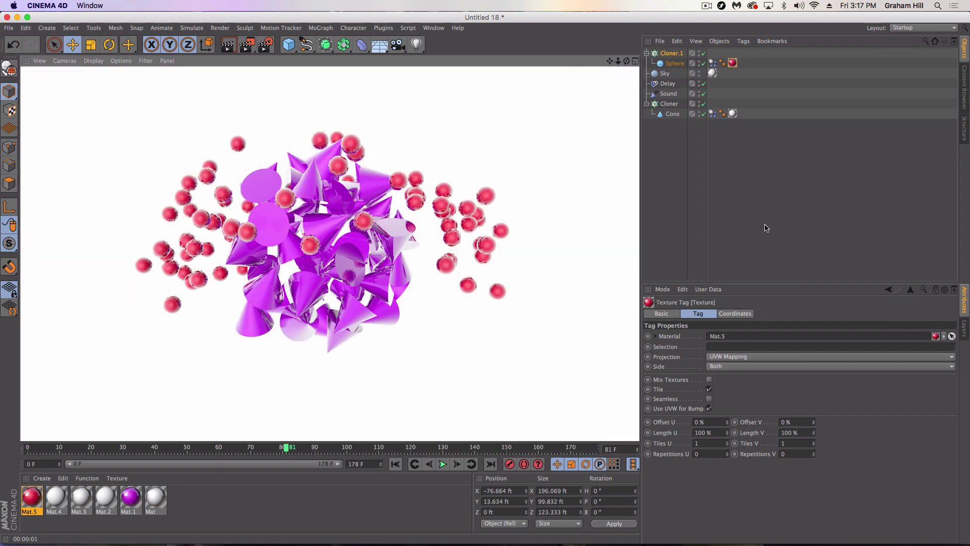
Step: Set the Layer Color brightness of Mat.5's reflection layer to 30%
double_click(35, 498)
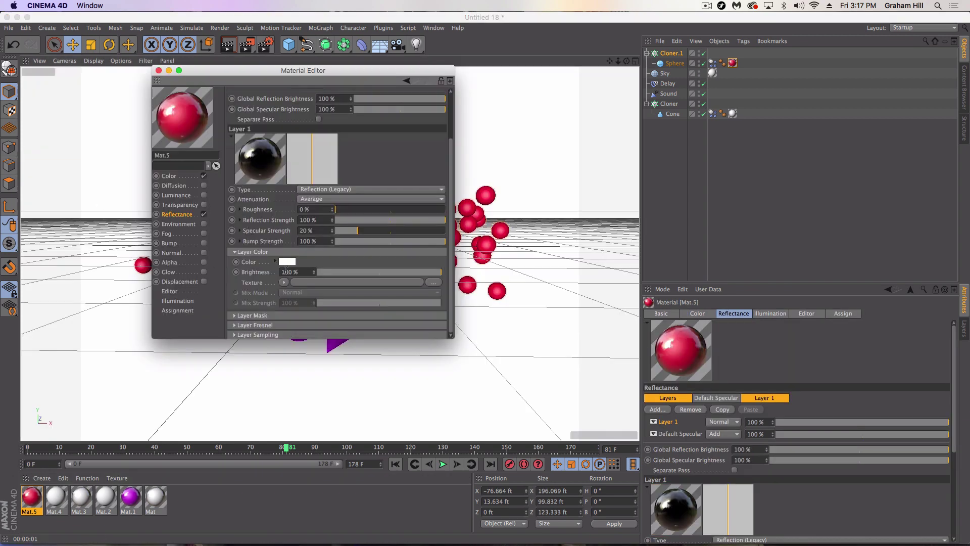
left_click(354, 272)
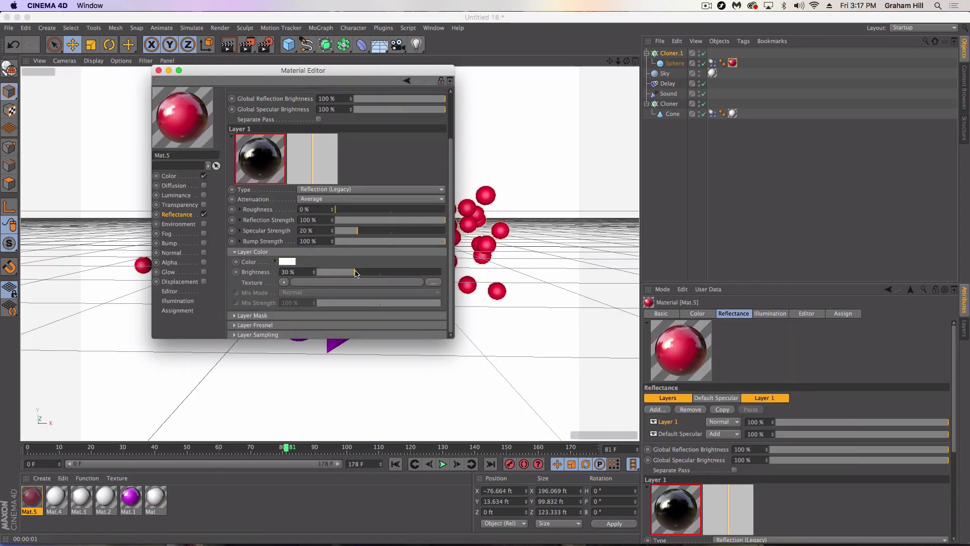
left_click(158, 71)
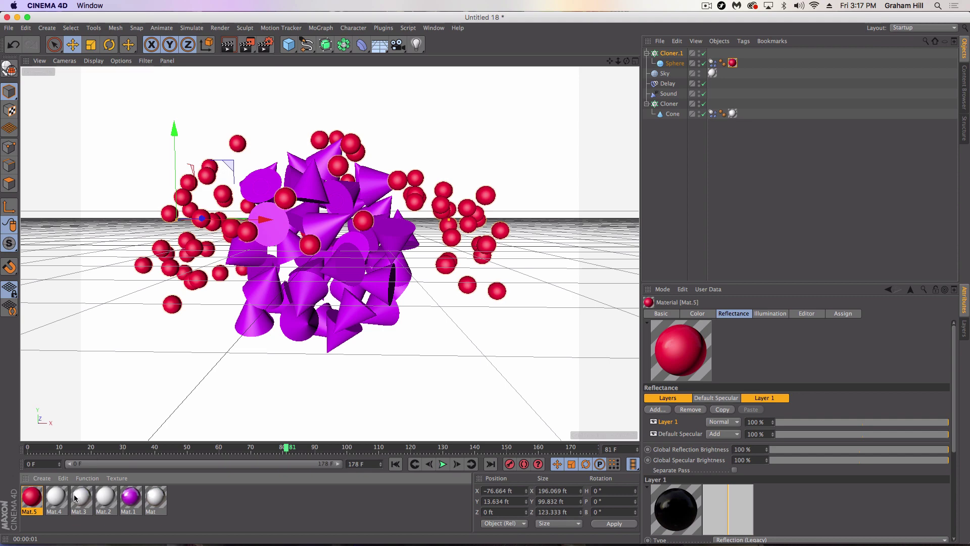
Step: Set the reflection Layer Mask amount of Mat.3 to 33% and render the view to check it
double_click(56, 497)
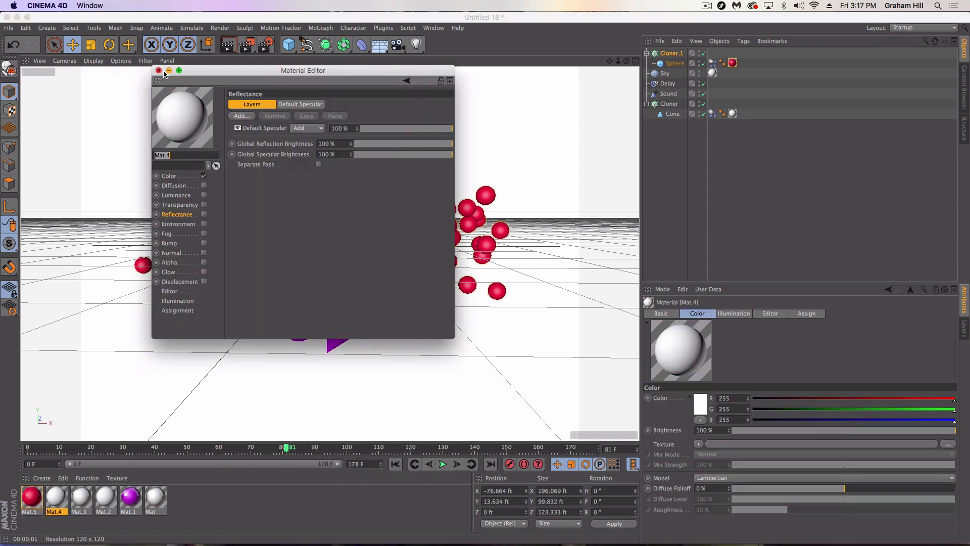
left_click(159, 71)
double_click(81, 497)
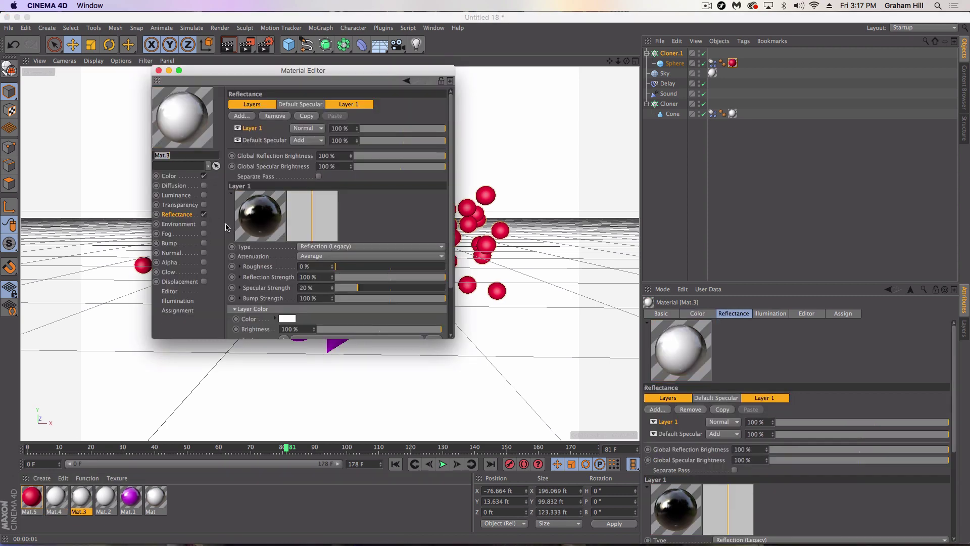
scroll(295, 272, "down", 4)
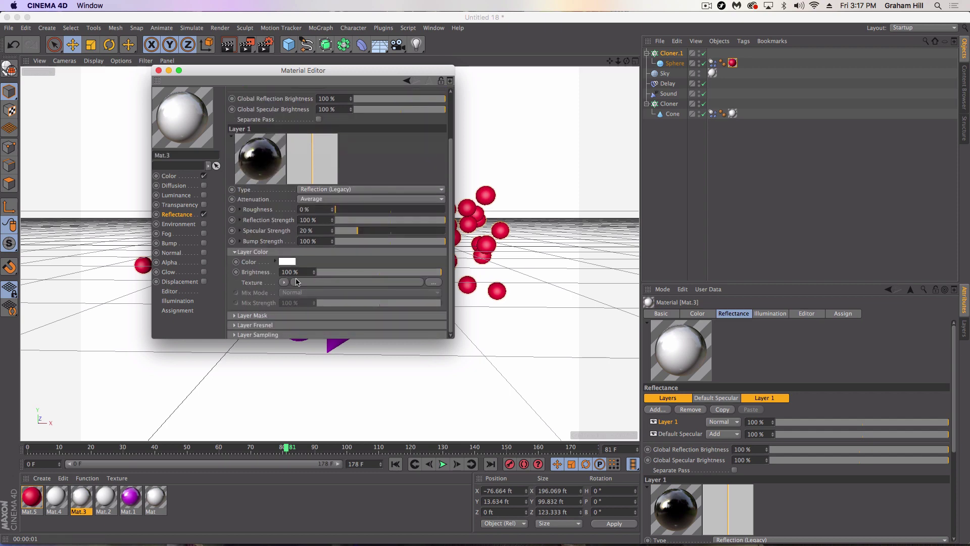
left_click(234, 315)
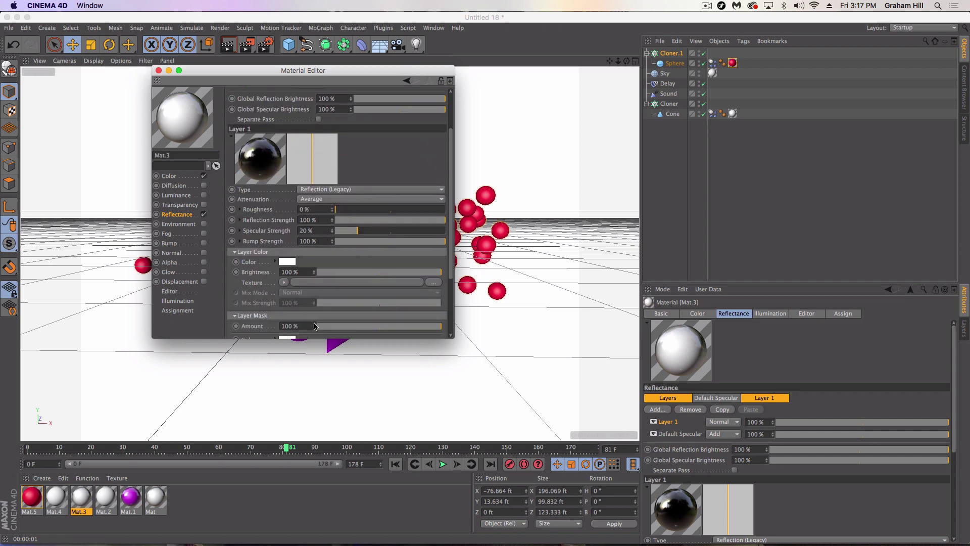
left_click(342, 326)
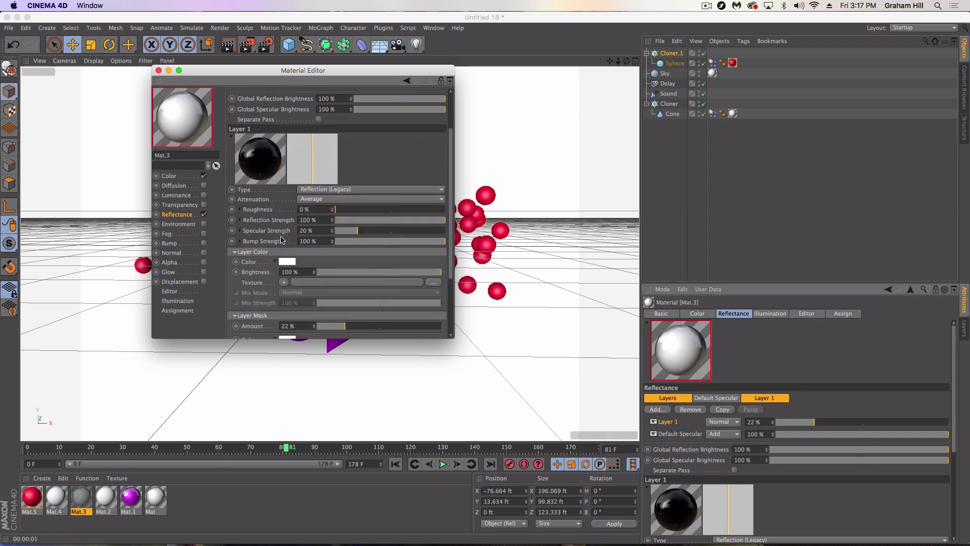
left_click_drag(353, 326, 357, 326)
left_click(159, 70)
left_click(230, 43)
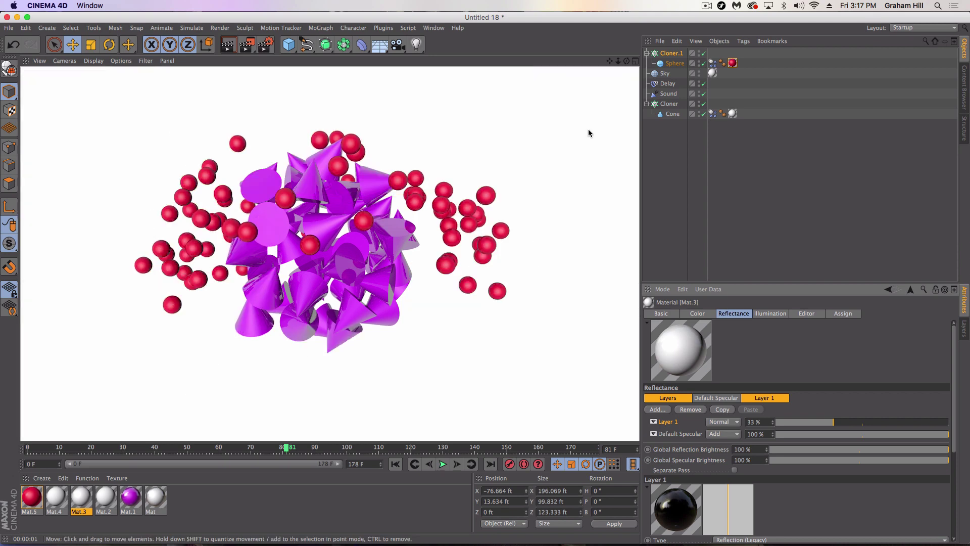
Step: Set the Layer Color brightness of Mat.5's reflection to 97% and its Layer Mask amount to 37%
double_click(32, 497)
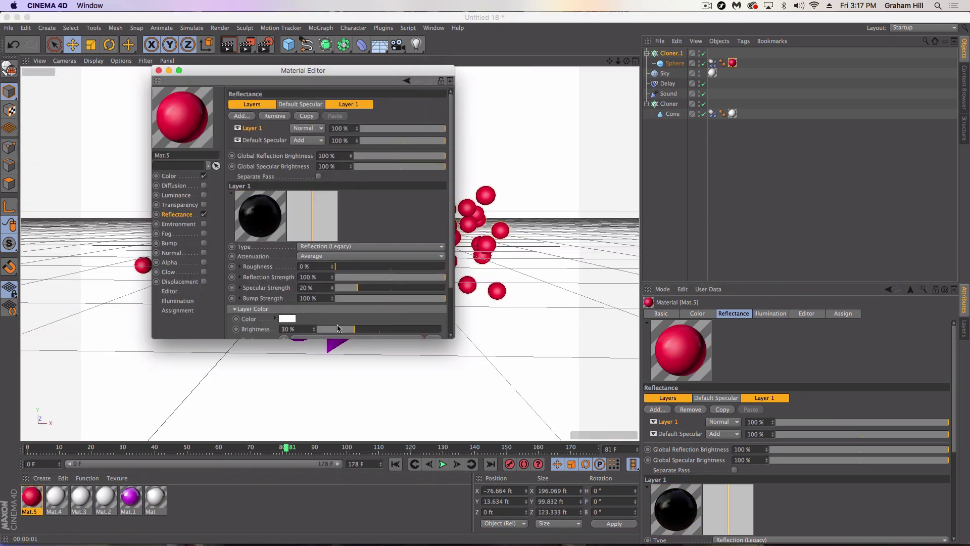
scroll(259, 315, "down", 3)
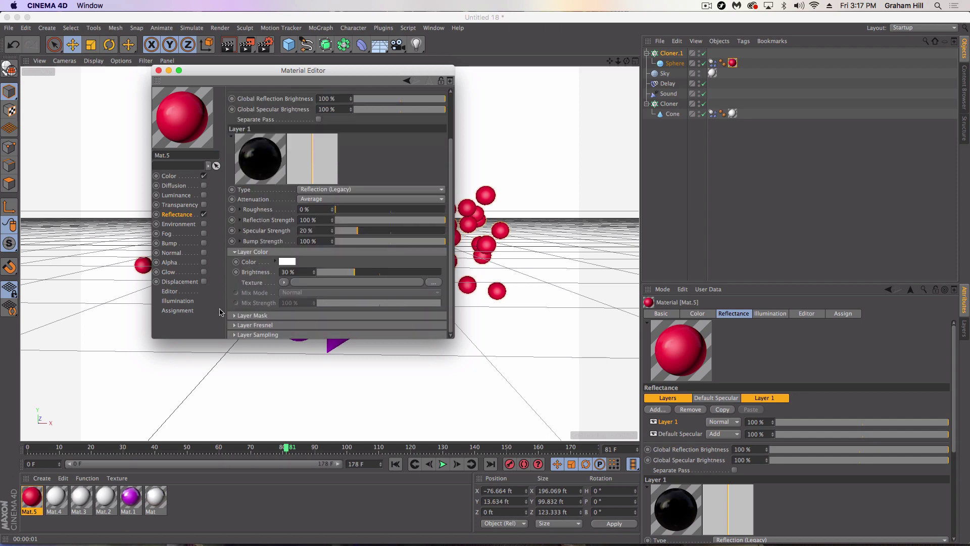
left_click(235, 316)
left_click_drag(366, 273, 439, 273)
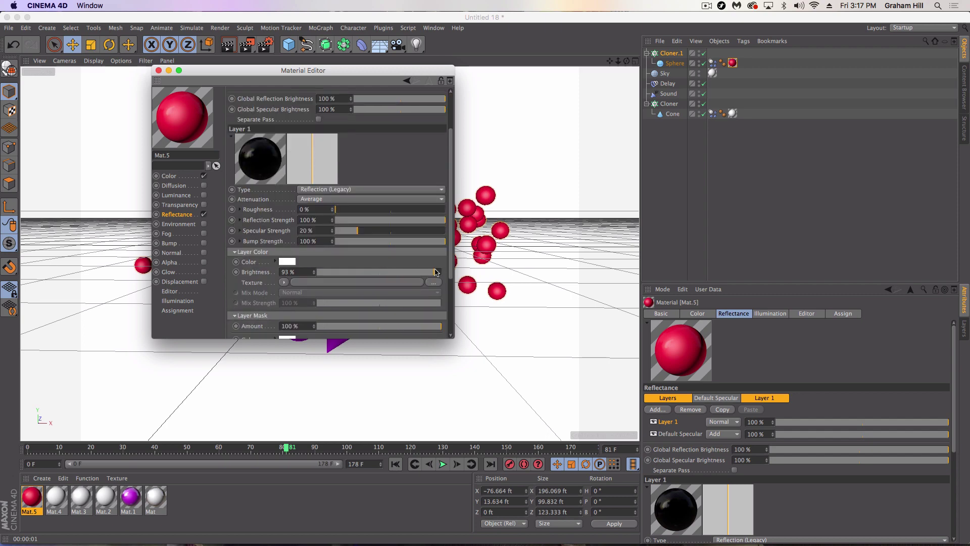
left_click(362, 326)
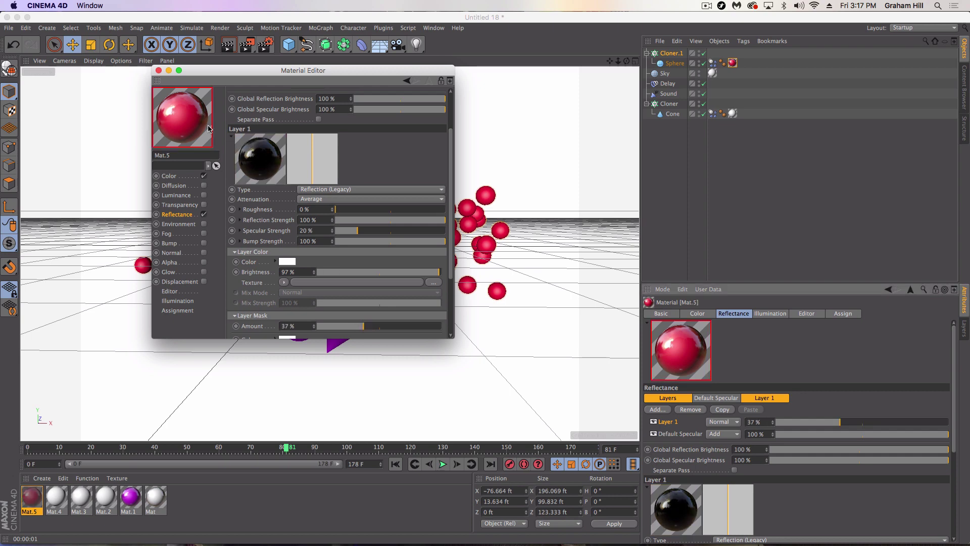
left_click(159, 70)
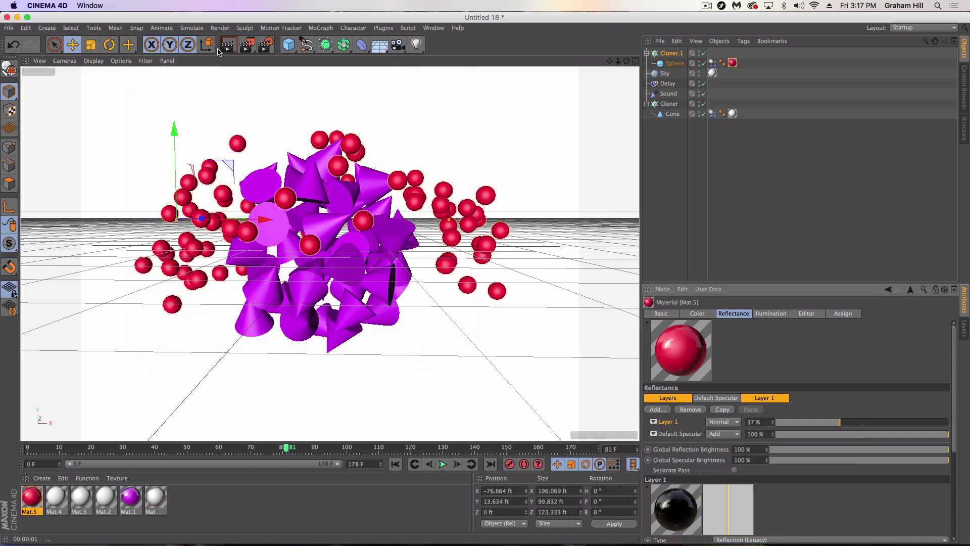
Step: Render the view to check the softened reflections and play the animation again
key("super+r")
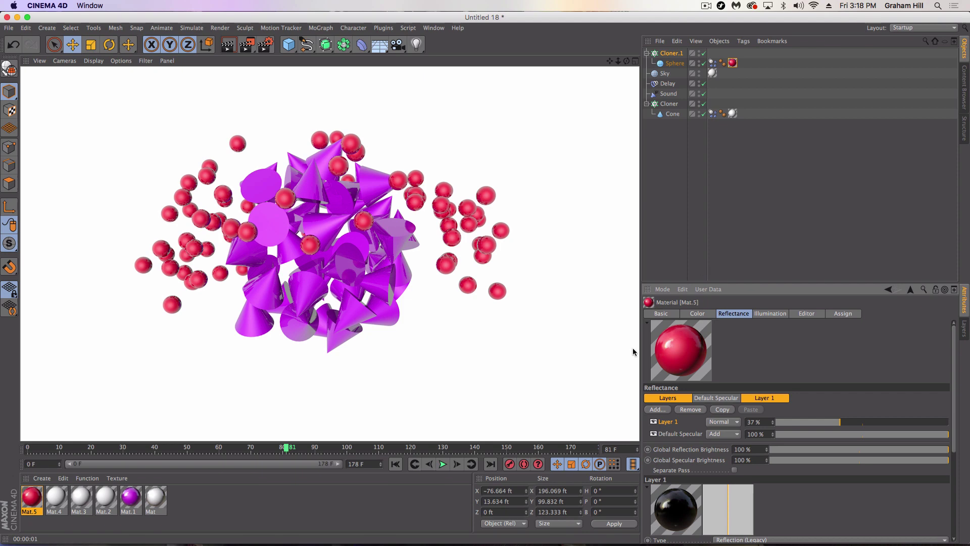
left_click(442, 465)
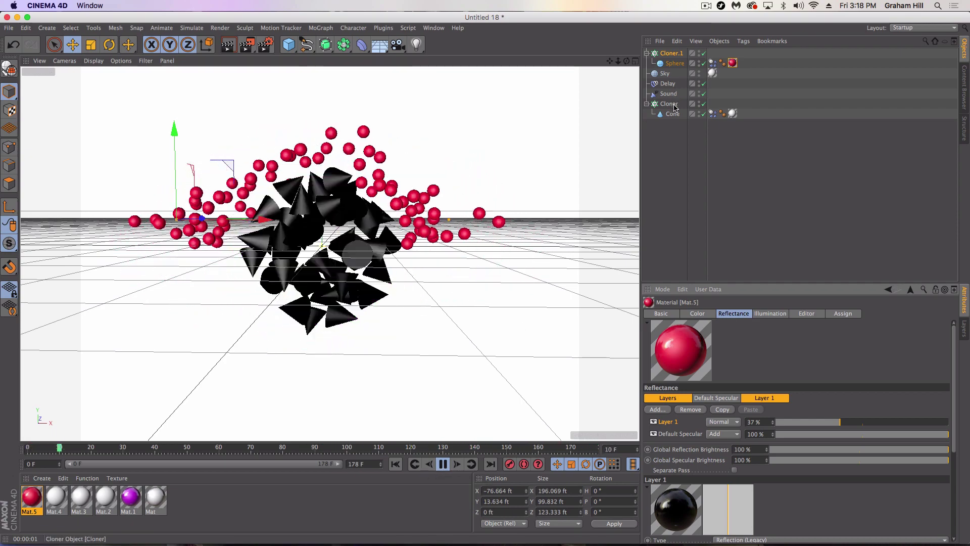
Step: Stop the playback and duplicate the Sound effector in the object hierarchy
left_click(443, 464)
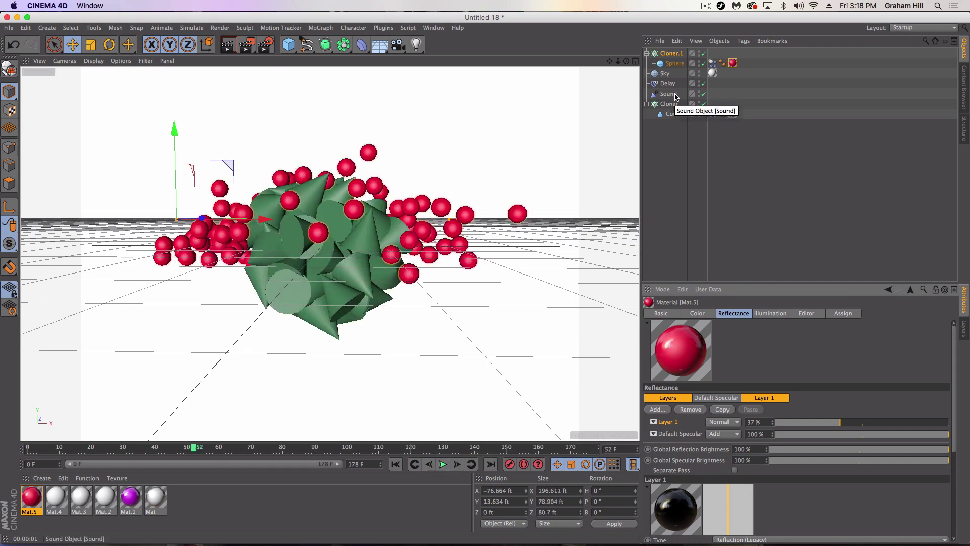
left_click(713, 114)
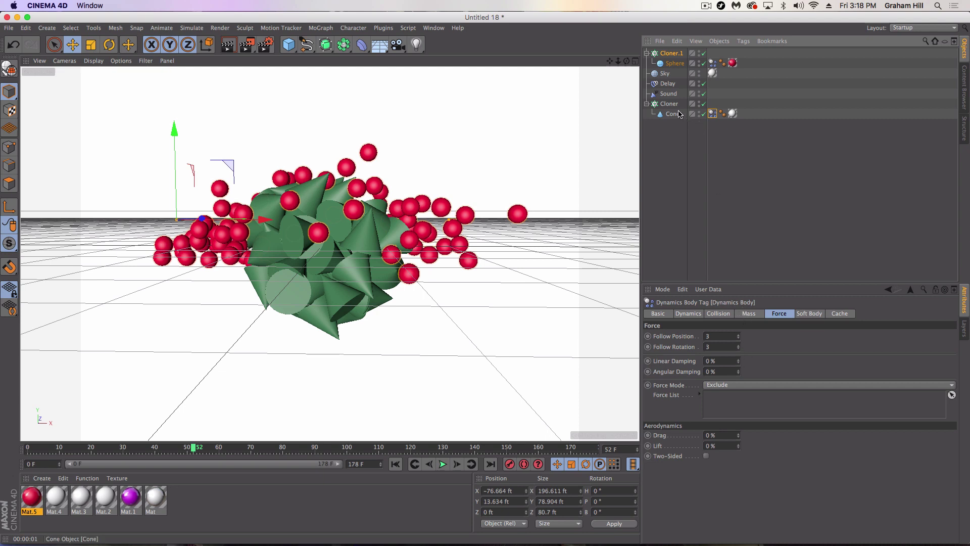
left_click(668, 94)
left_click(744, 314)
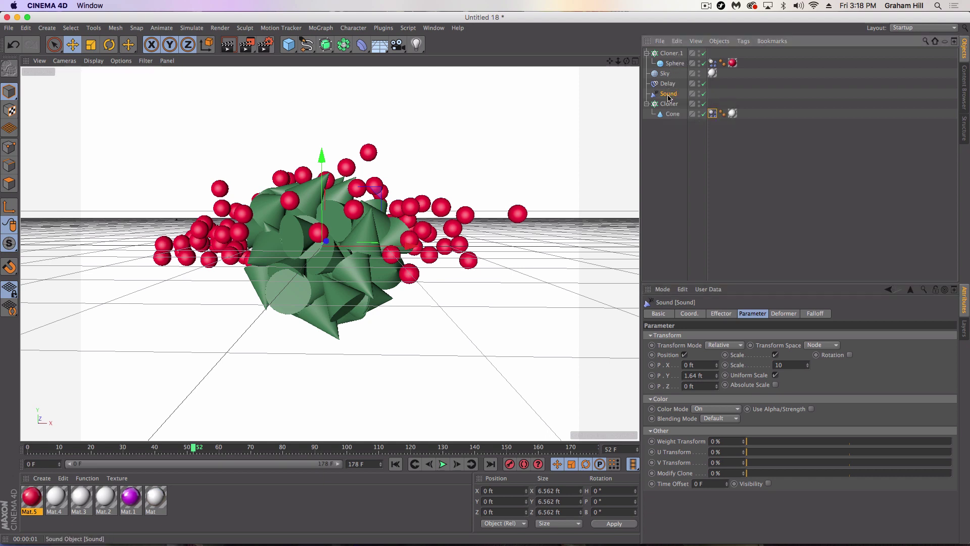
left_click_drag(669, 93, 668, 93, "ctrl")
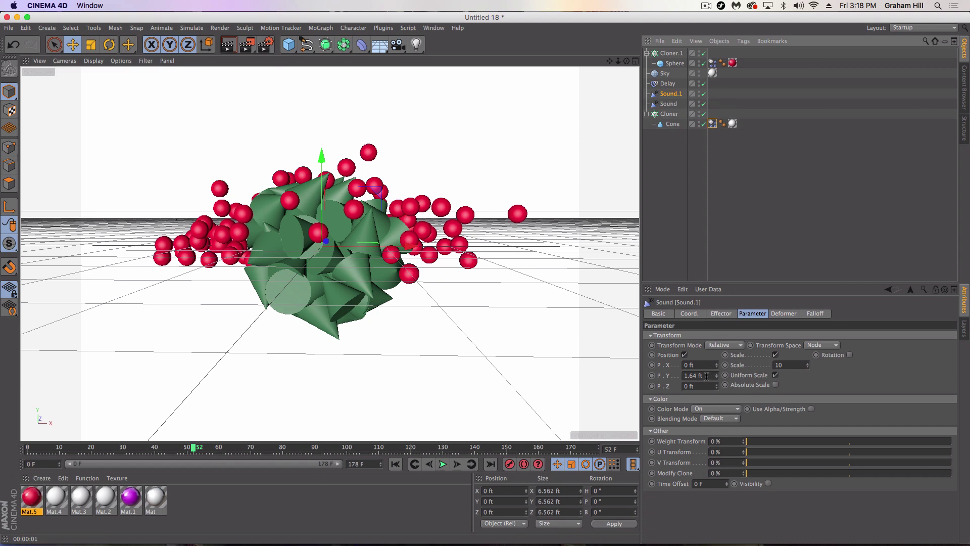
Step: Turn off Uniform Scale for the duplicated Sound effector, keeping its Scale transform enabled
left_click(776, 355)
left_click(750, 355)
left_click(775, 375)
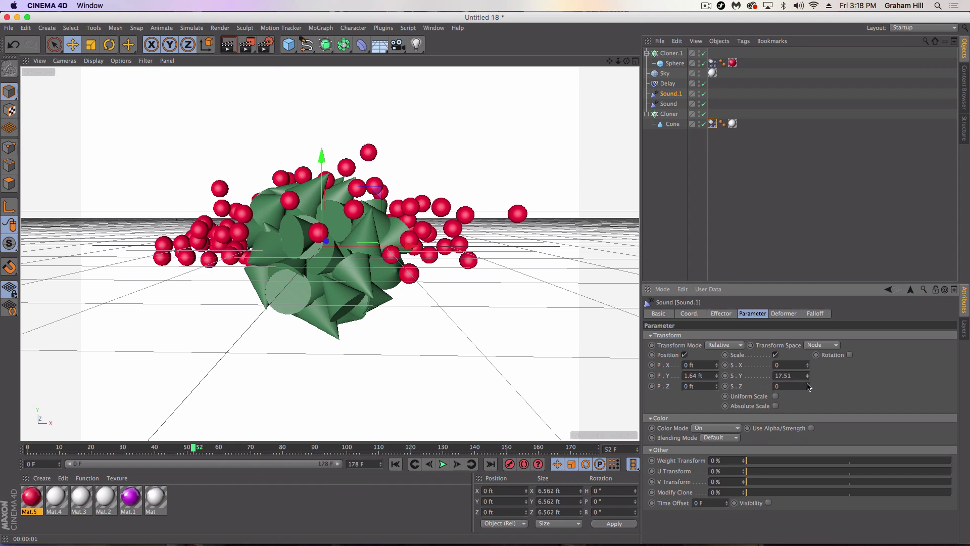
Step: Replace the original Sound effector with Sound.1 in the sphere cloner's effector list, placed ahead of Delay
left_click(679, 55)
left_click(787, 314)
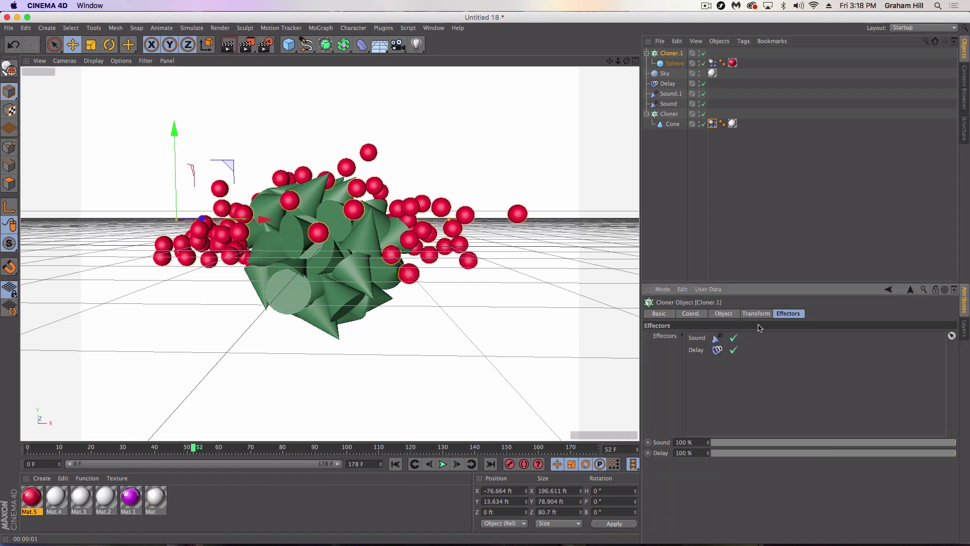
left_click_drag(697, 338, 681, 217)
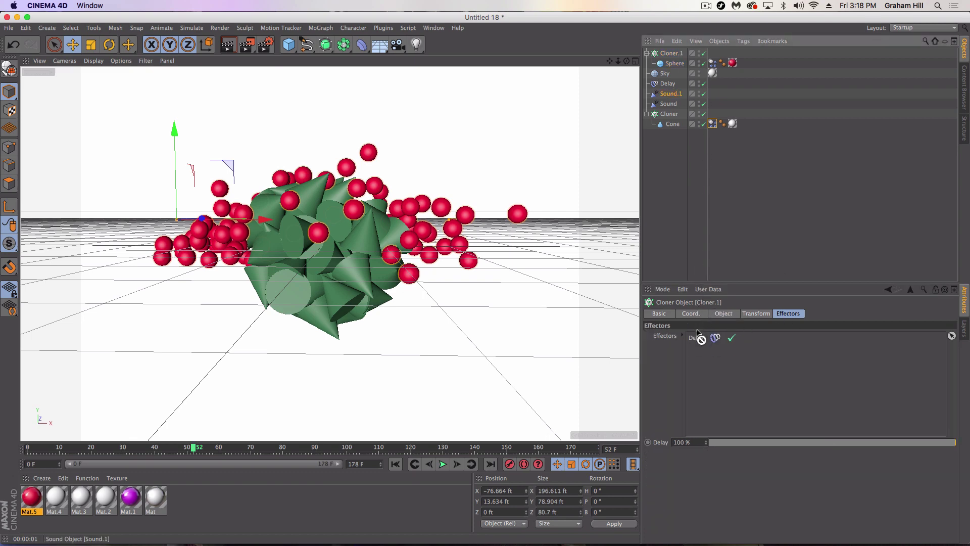
left_click_drag(698, 335, 699, 337)
Step: Play the animation to check the spheres' new motion, stop it and render the view
left_click(442, 464)
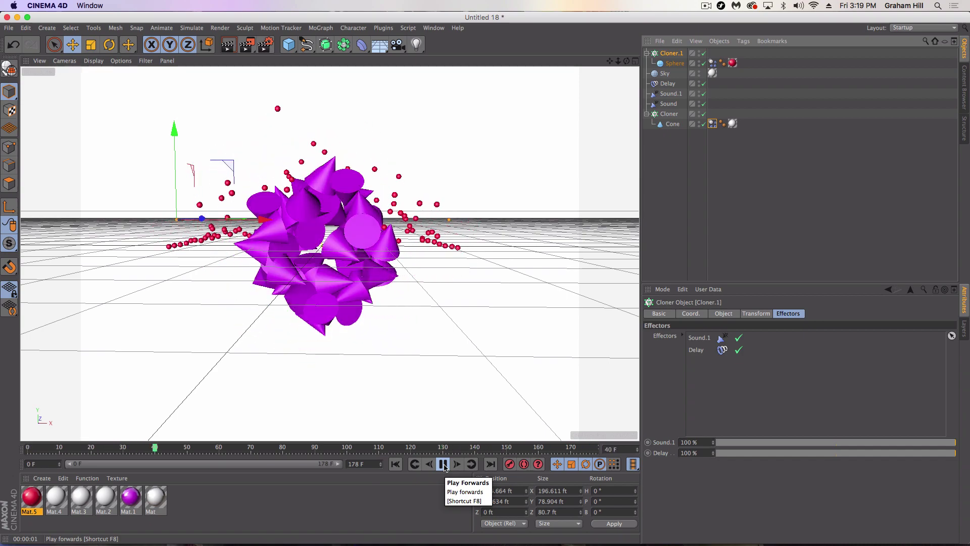
left_click(444, 464)
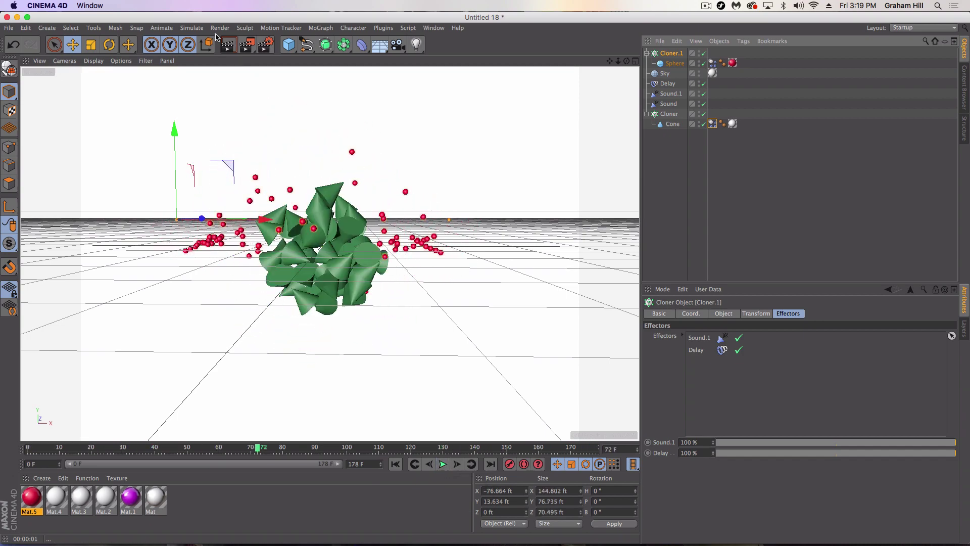
left_click(228, 44)
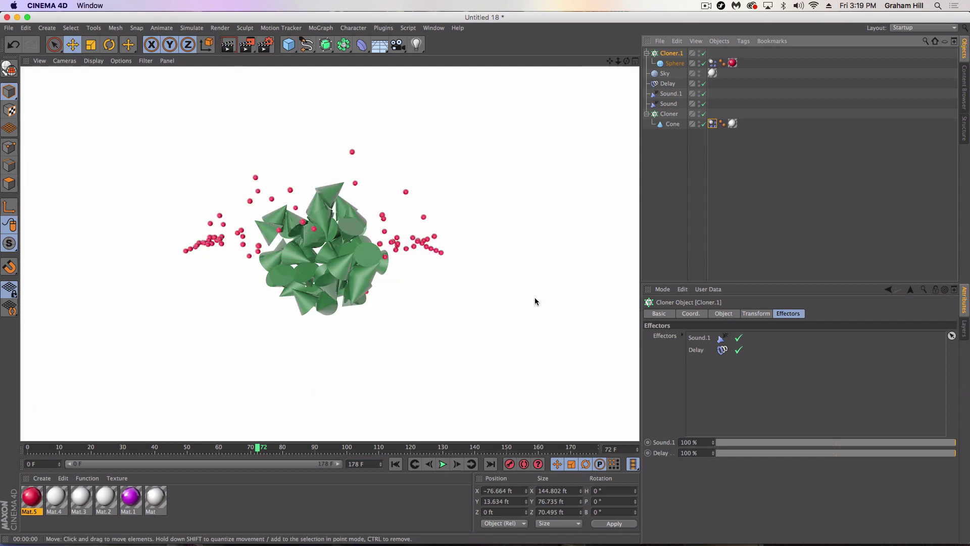